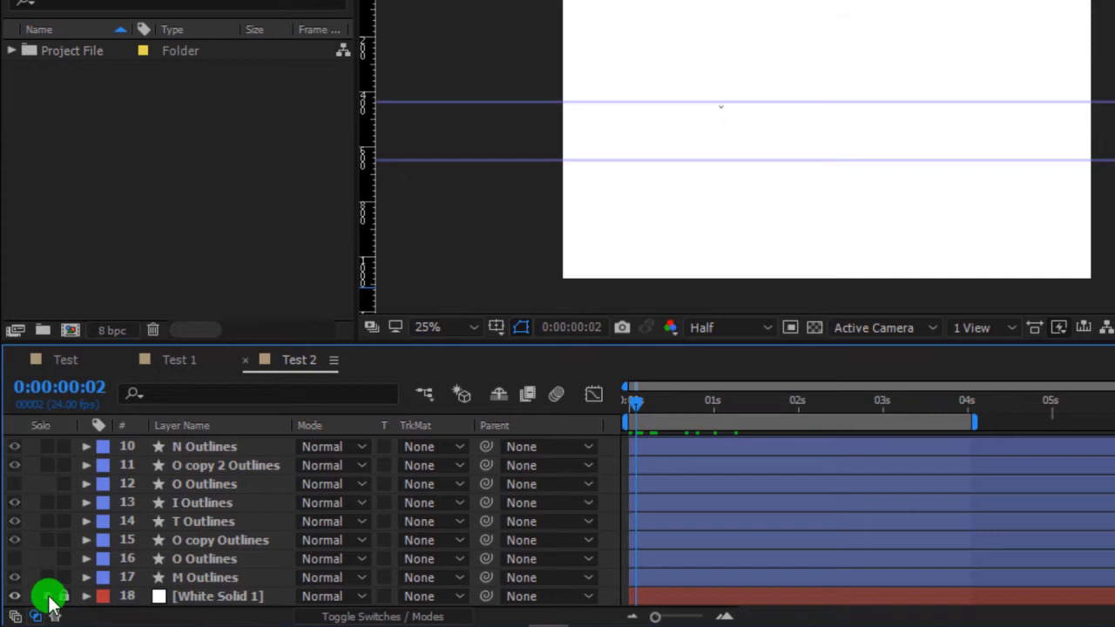
Solo the M Outlines layer against the white solid so only the letter M shows.
left_click(186, 577)
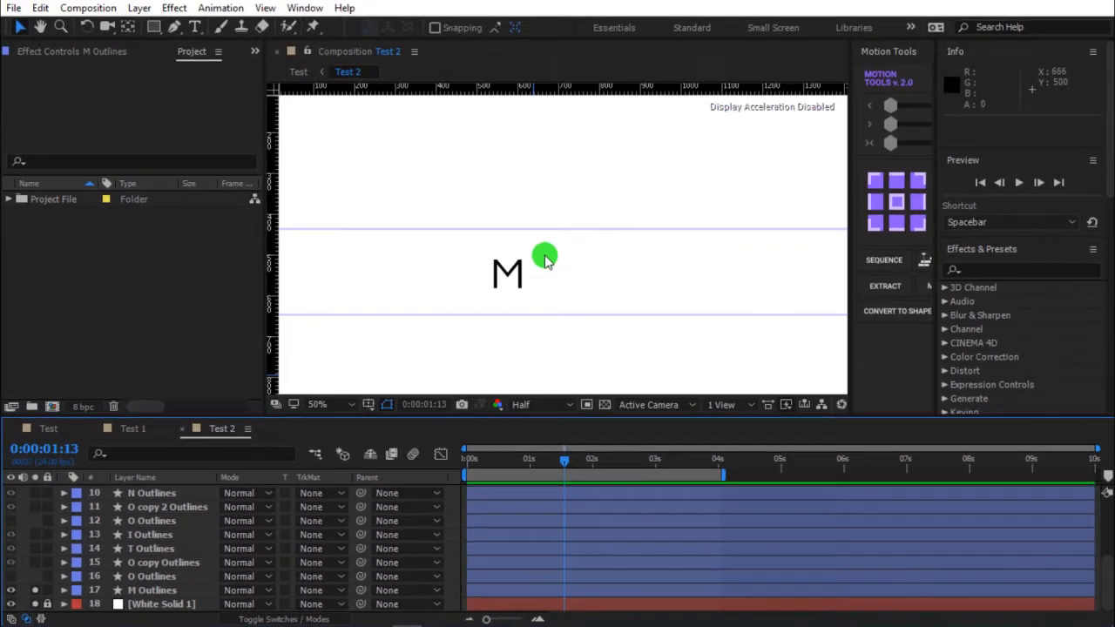
scroll(543, 256, "up", 1)
left_click_drag(451, 294, 538, 247)
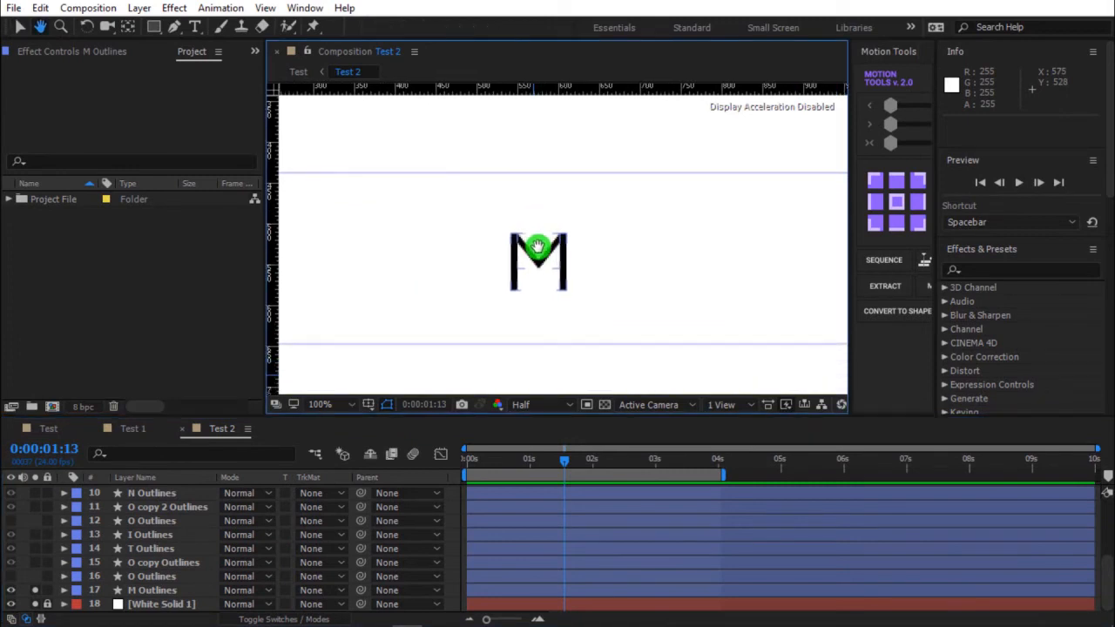
Filter the selected M Outlines layer's properties by "Group" to list its shape groups.
left_click(149, 591)
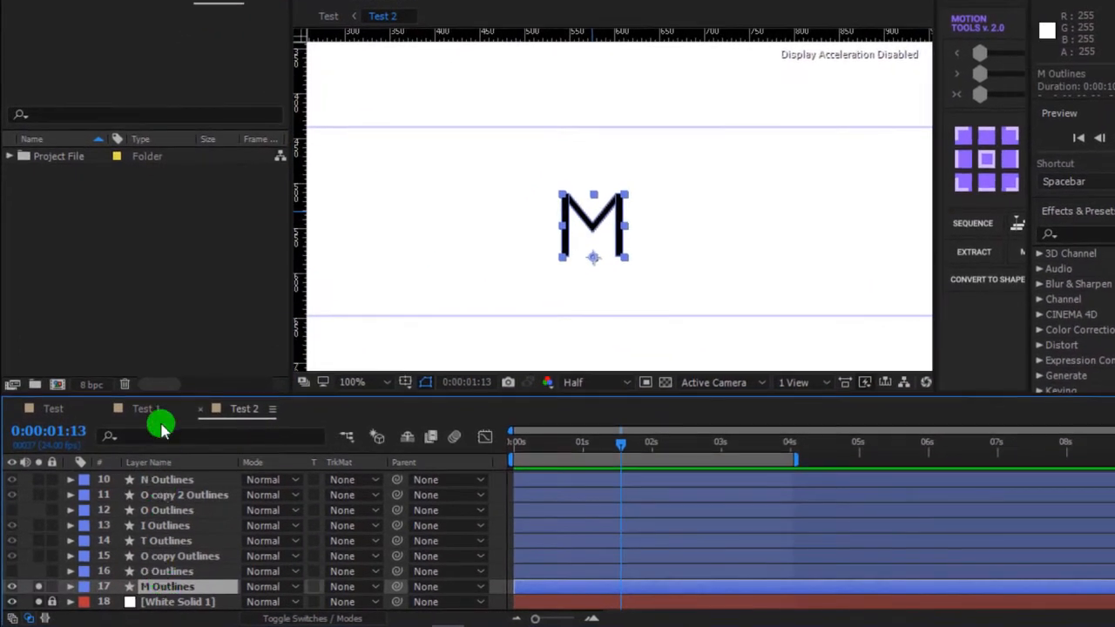
left_click(155, 435)
type("Group")
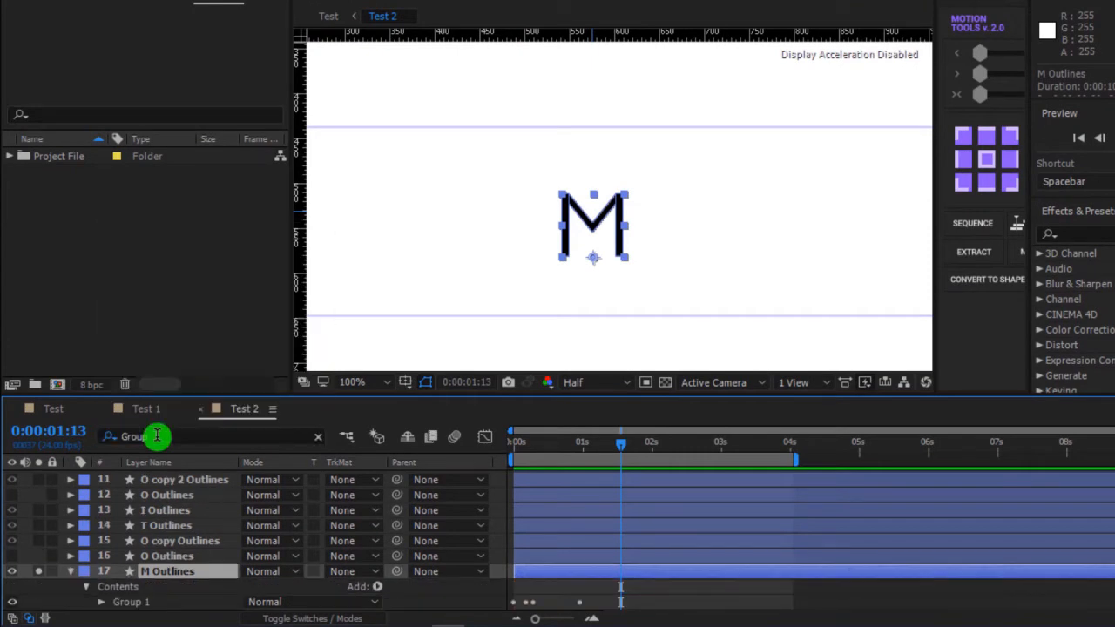
scroll(182, 563, "down", 2)
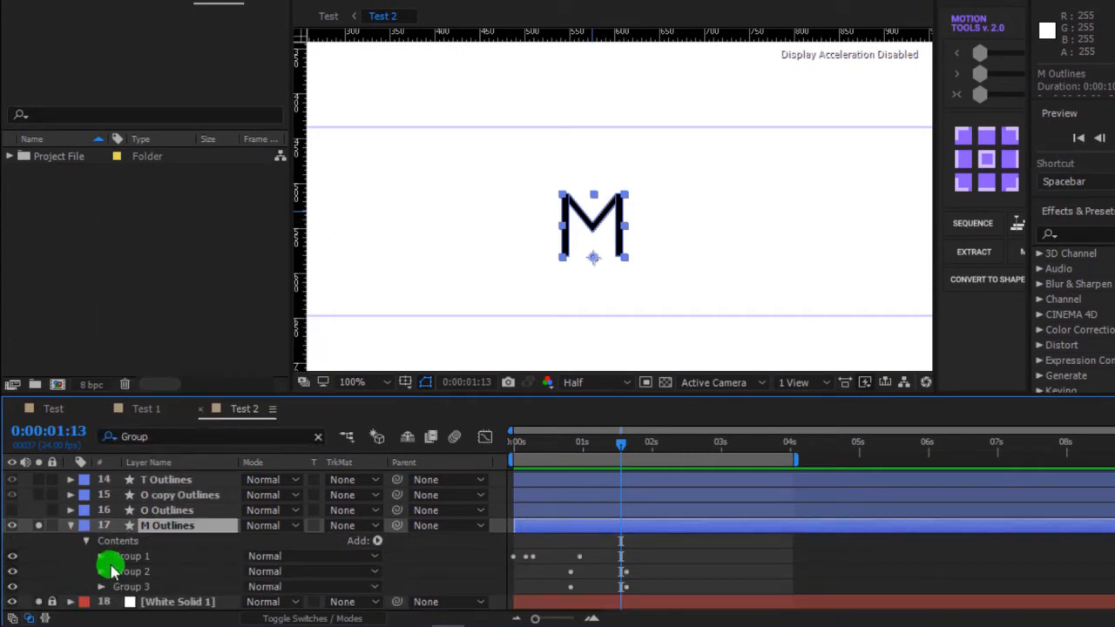
Select Group 1, Group 2 and Group 3 in turn to identify which part of the M each one holds.
left_click(144, 558)
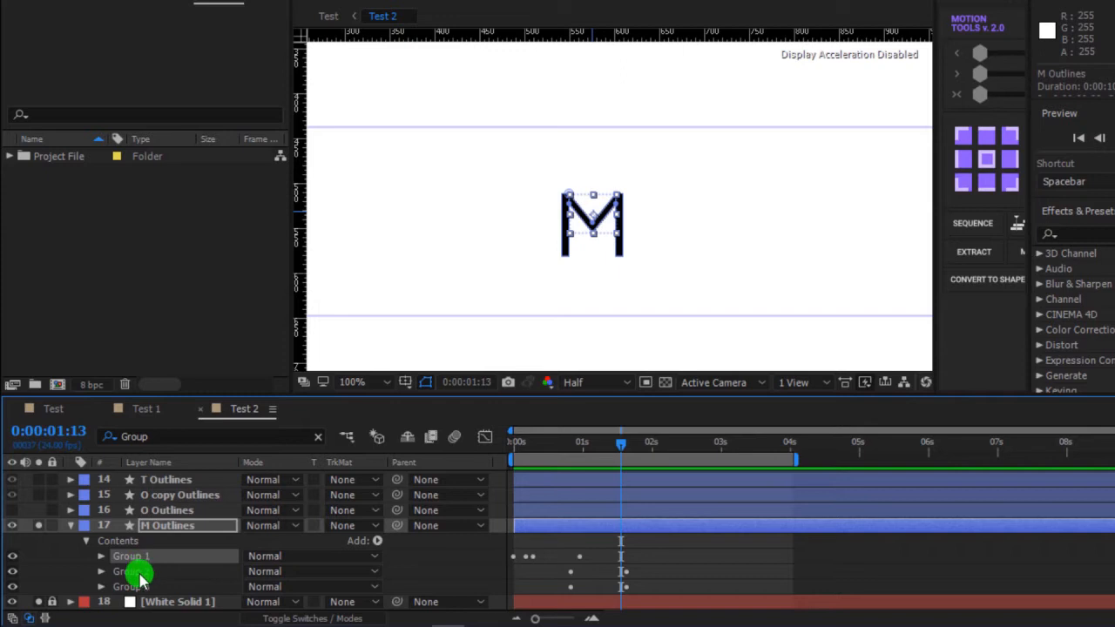
left_click(142, 572)
left_click(139, 587)
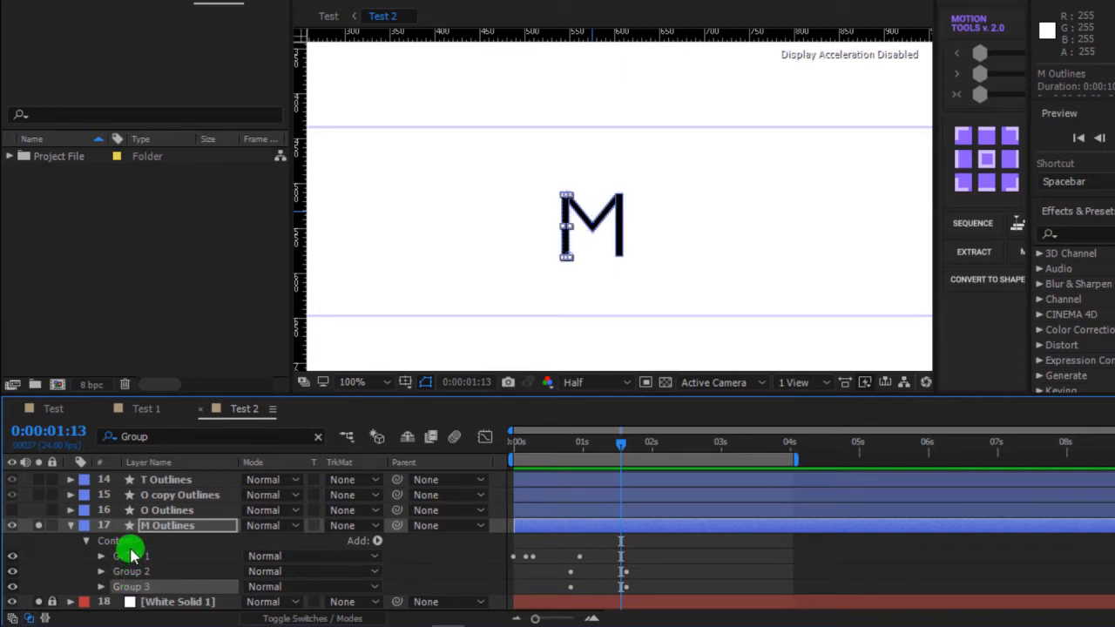
Expand Group 1 of the M and its transform properties to show the Position and Scale keyframes.
left_click(102, 562)
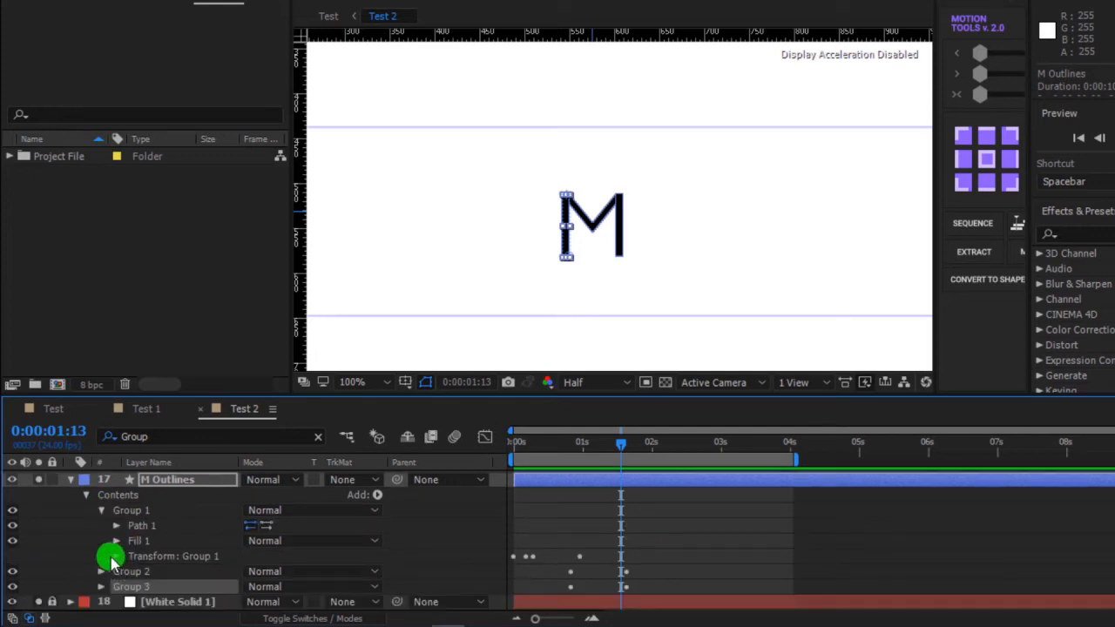
left_click(114, 559)
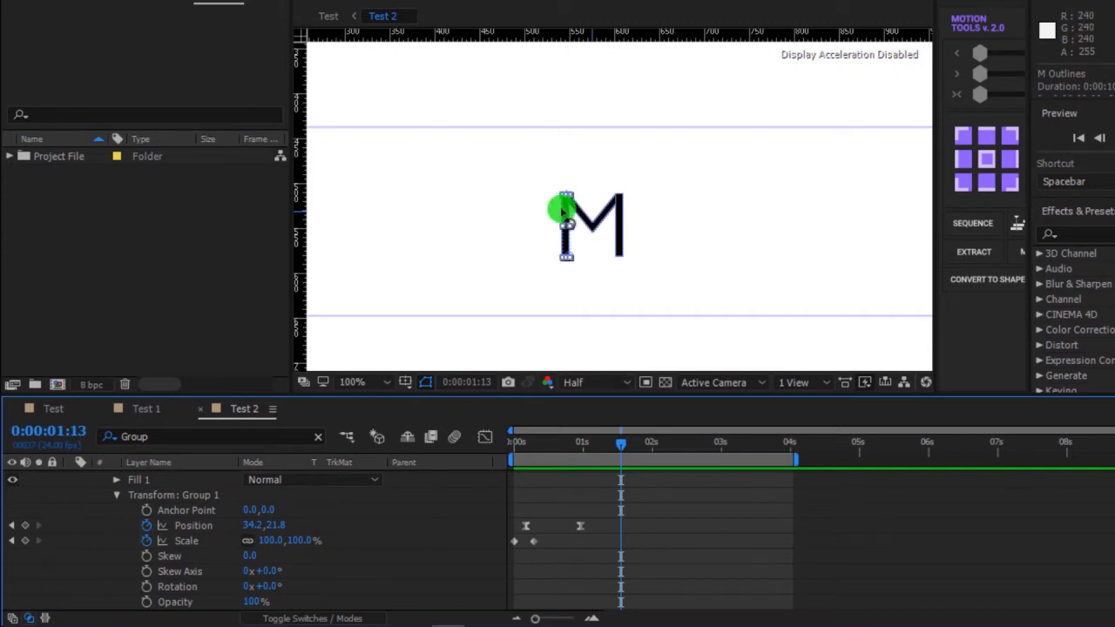
scroll(571, 217, "up", 1)
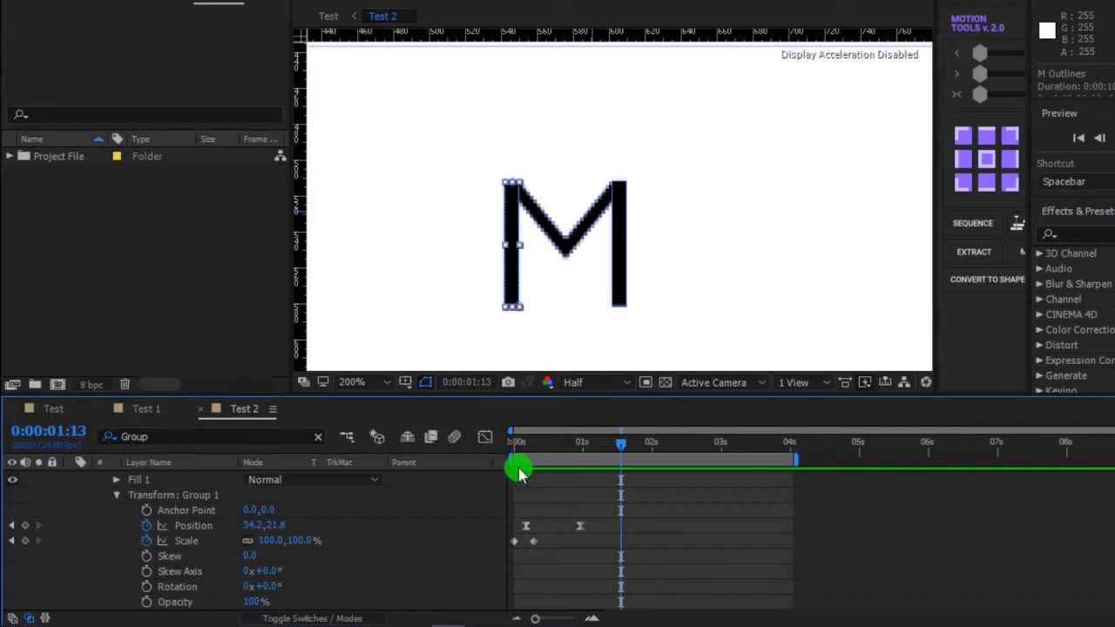
Scrub through Group 1's Scale and Position keyframes, from the first frame to 0:00:00:23, to examine the V shape's motion.
left_click_drag(534, 453, 505, 468)
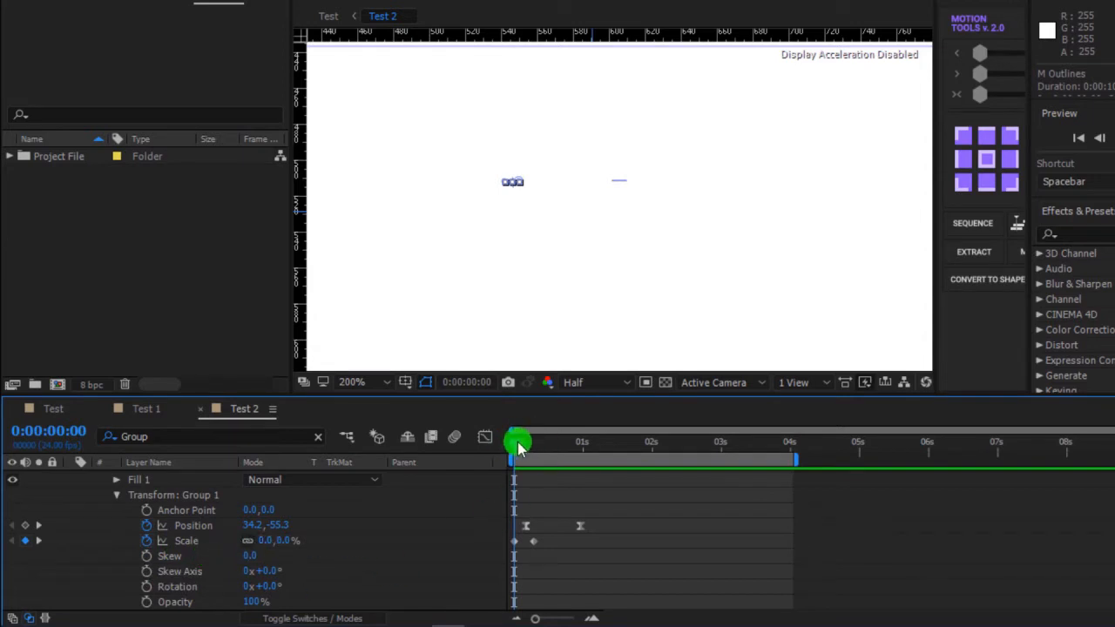
left_click_drag(518, 447, 531, 448)
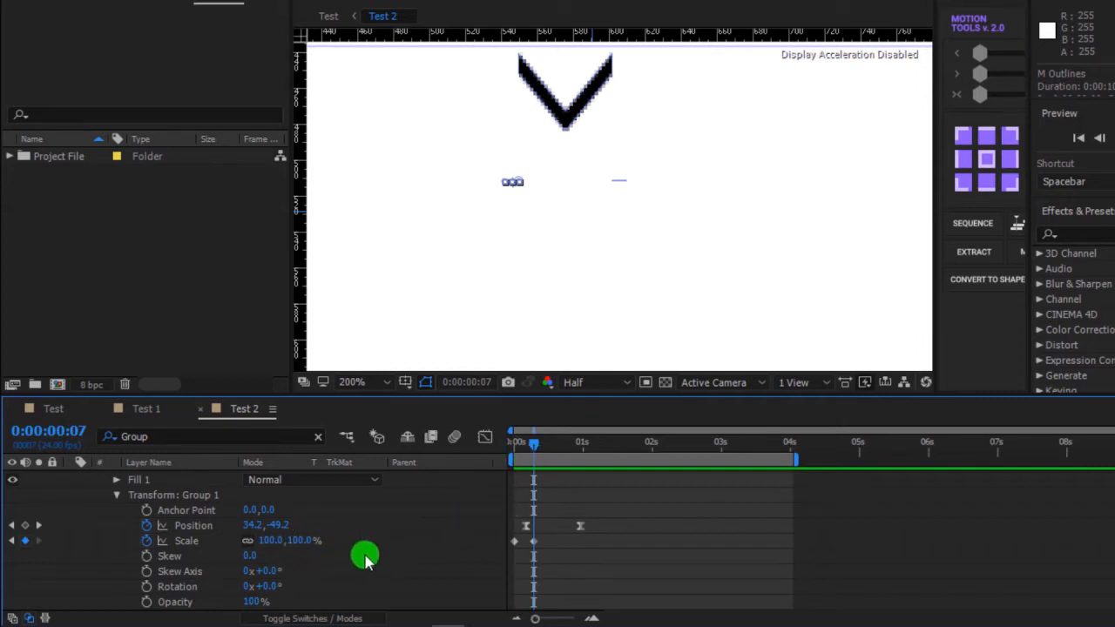
left_click_drag(535, 448, 525, 449)
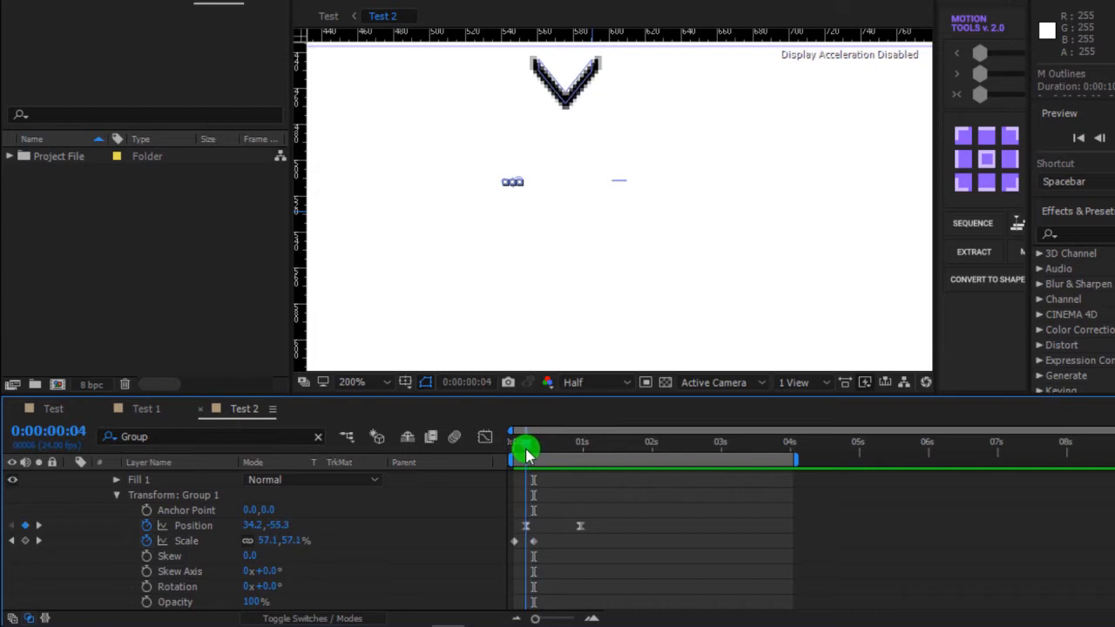
left_click_drag(659, 241, 664, 293)
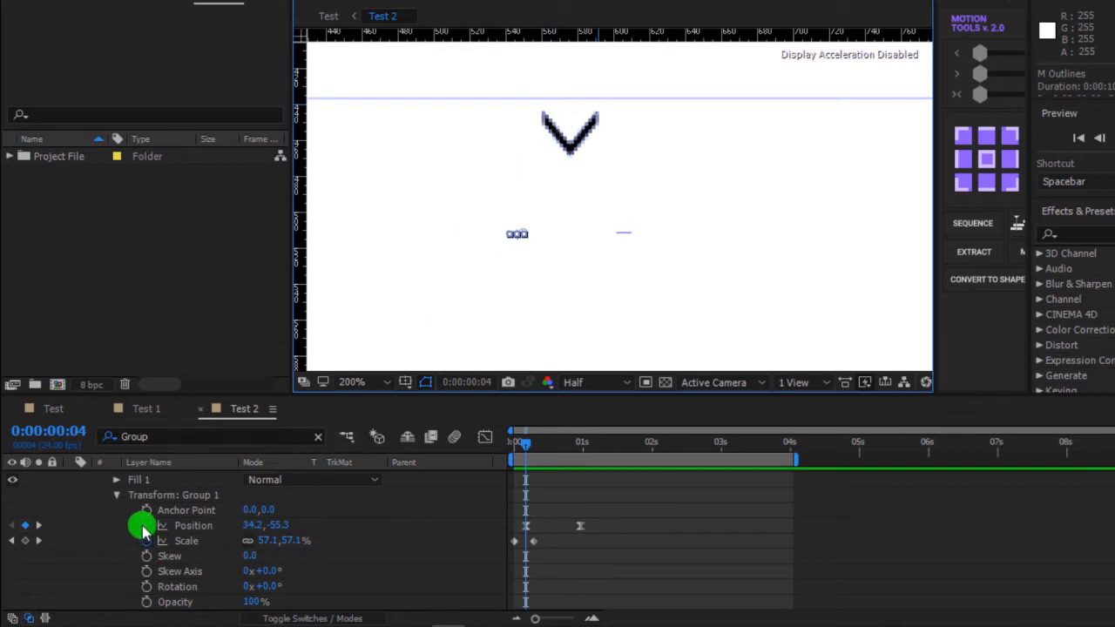
left_click(520, 451)
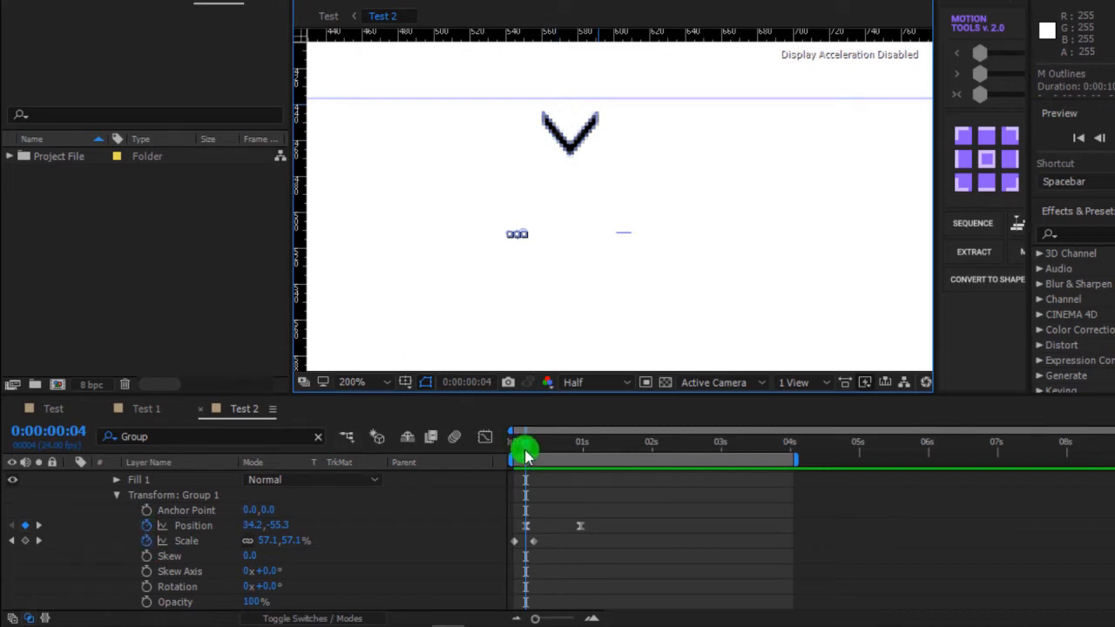
left_click_drag(525, 453, 578, 468)
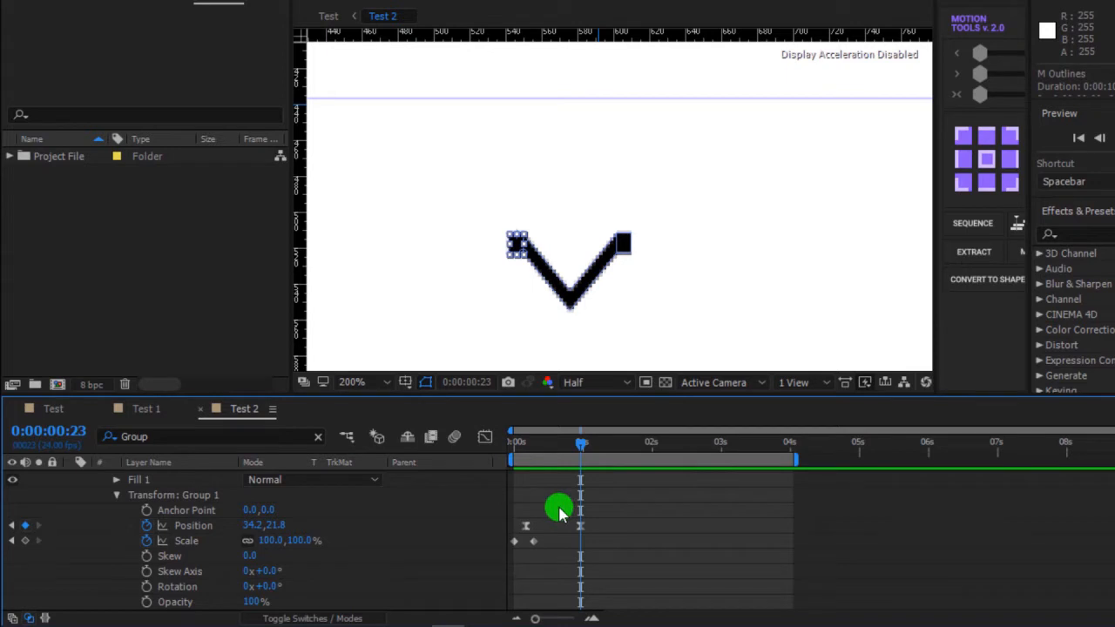
Select Group 1's Position keyframes and examine their speed graph and graph type options in the Graph Editor.
scroll(559, 512, "up", 2)
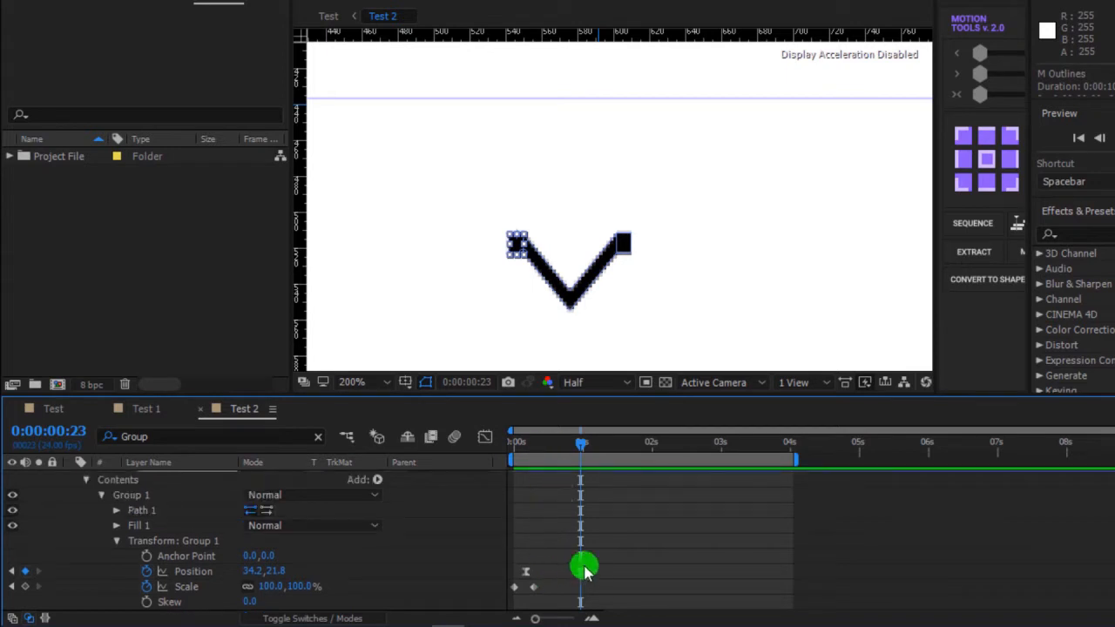
left_click_drag(597, 562, 507, 580)
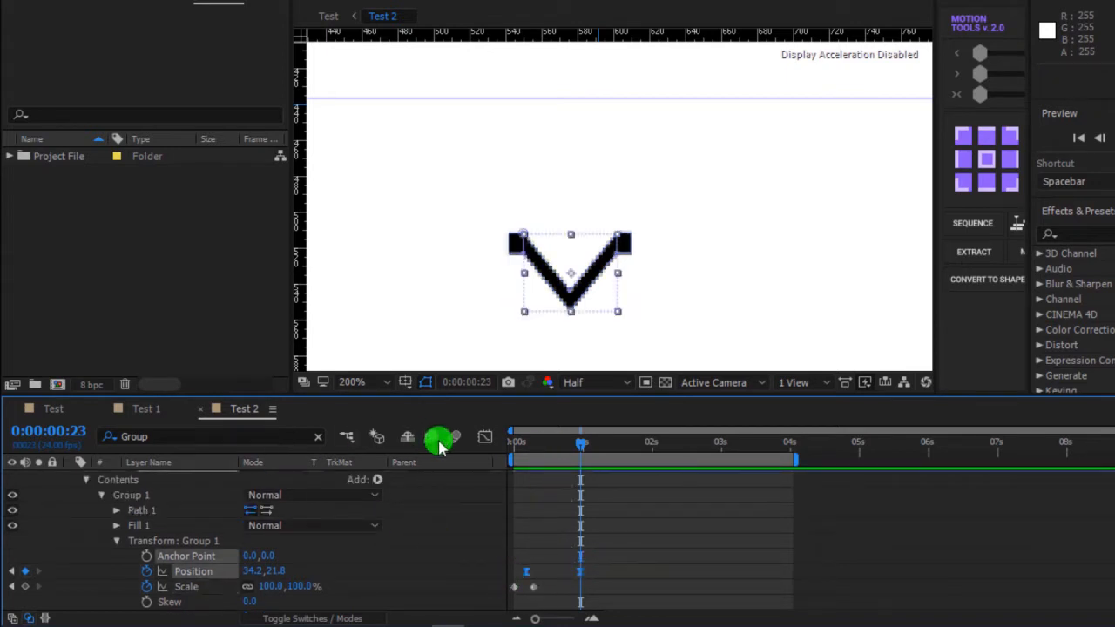
left_click(490, 441)
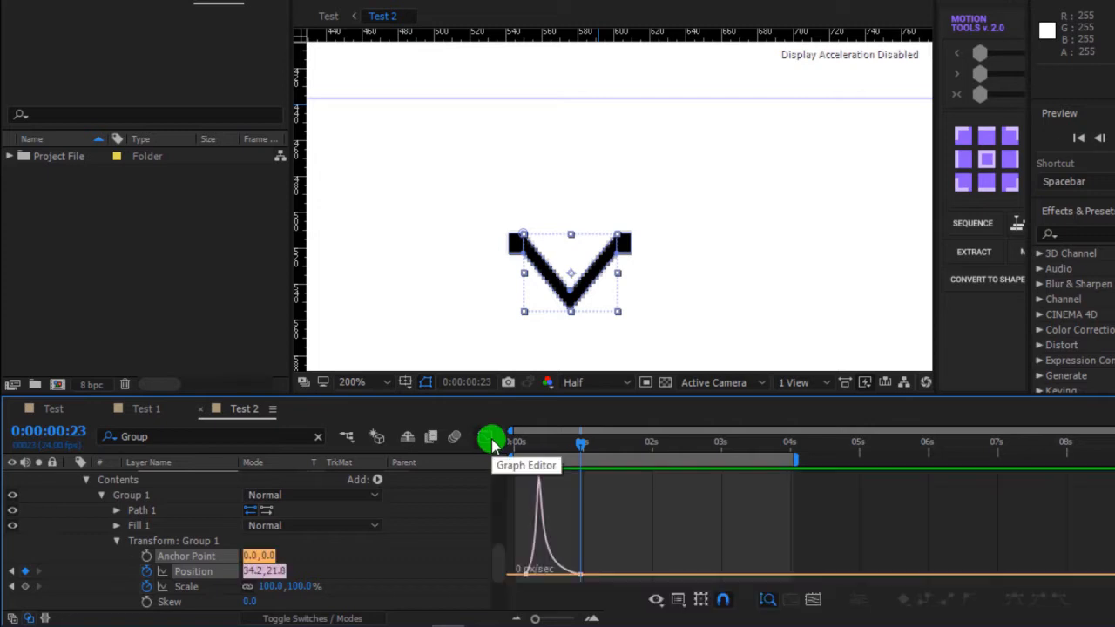
left_click_drag(584, 562, 556, 596)
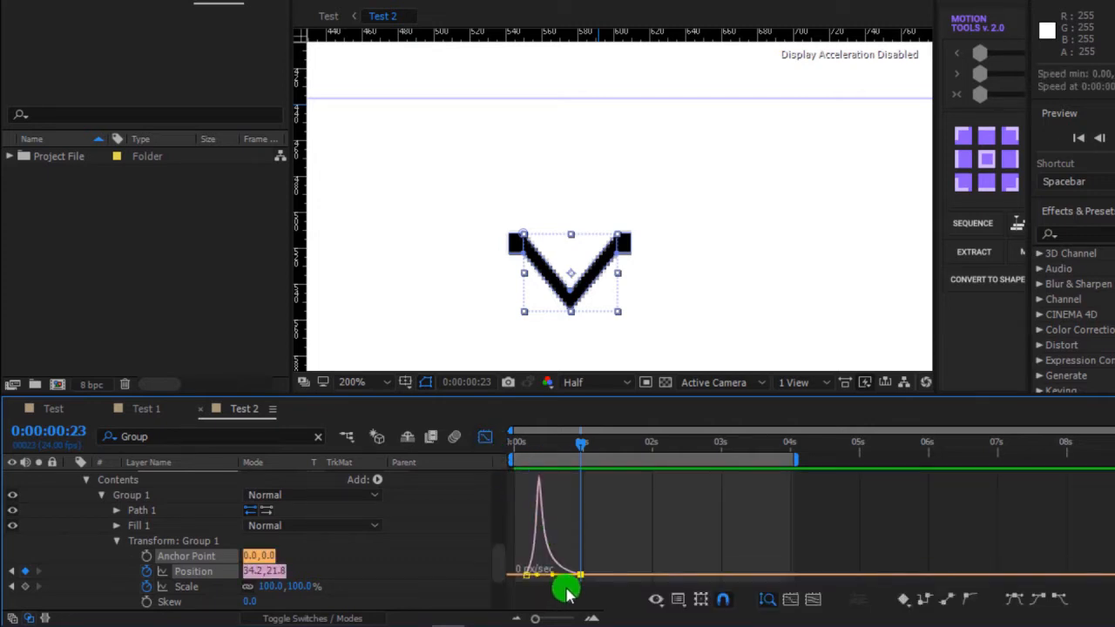
right_click(590, 547)
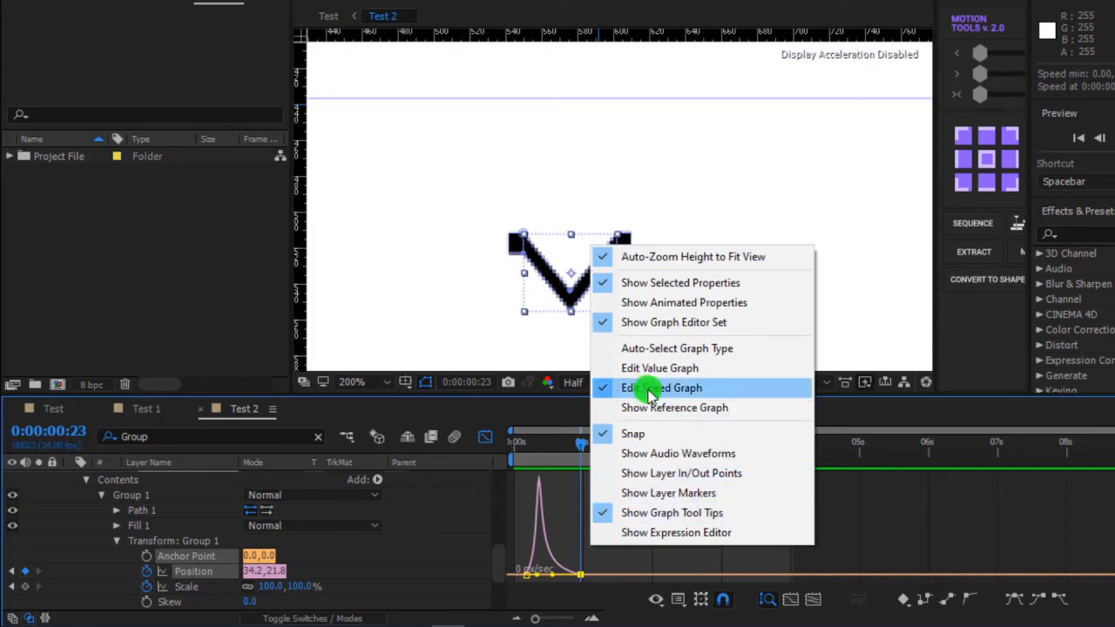
left_click(547, 526)
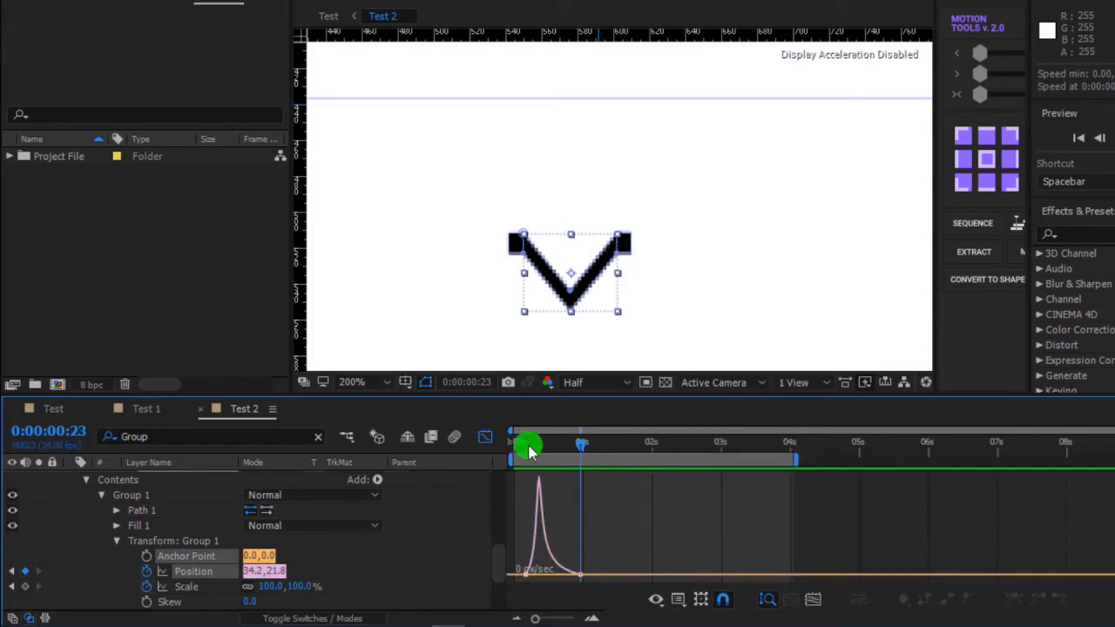
Preview the M animation from the first frame, then close the Graph Editor.
left_click_drag(529, 449, 507, 449)
key("space")
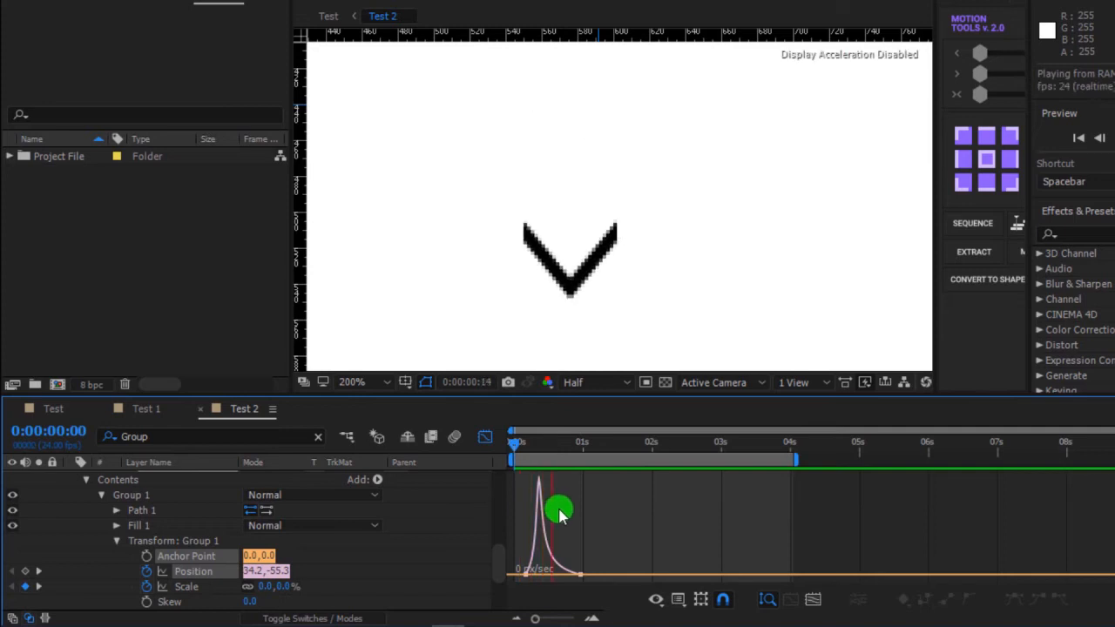
key("space")
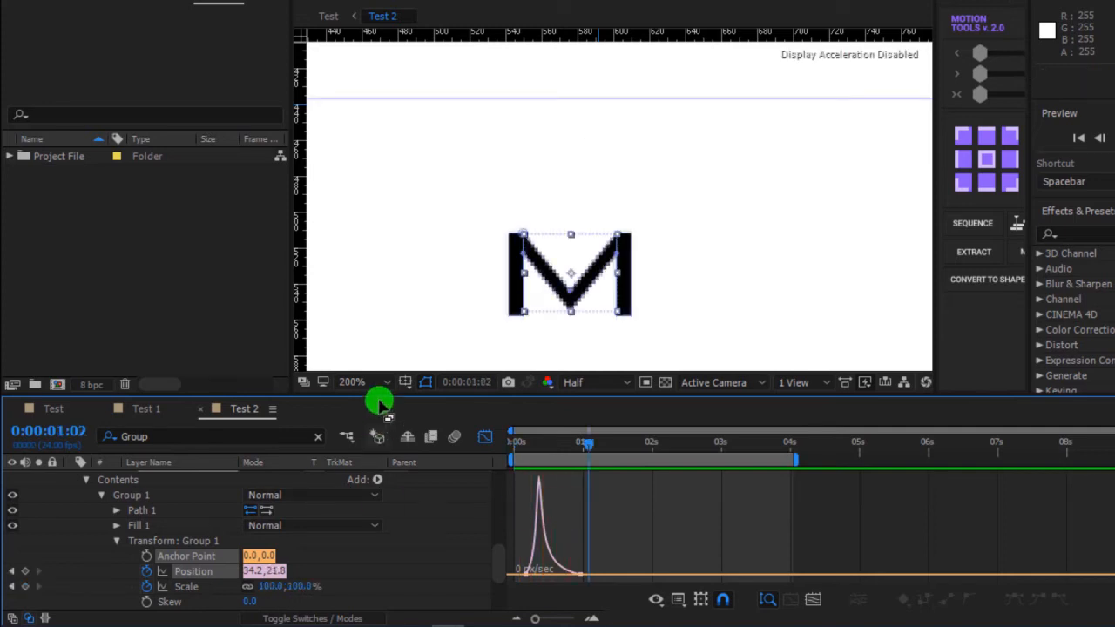
left_click(487, 437)
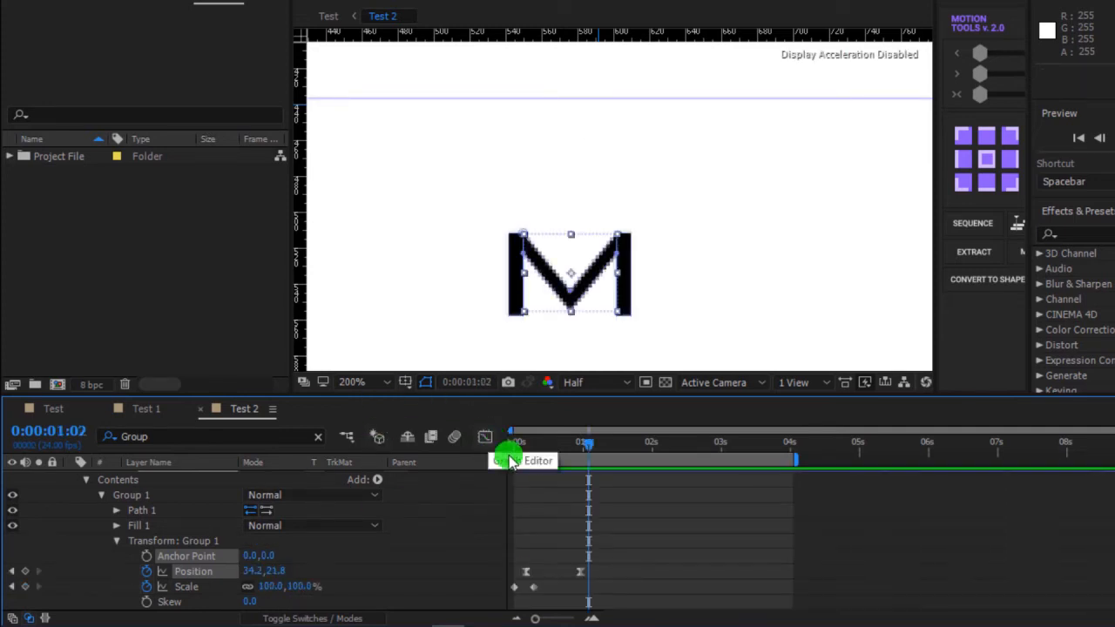
Collapse Group 1 and expand the transform properties of Group 2, one of the M's vertical stems.
left_click(516, 301)
left_click(625, 291)
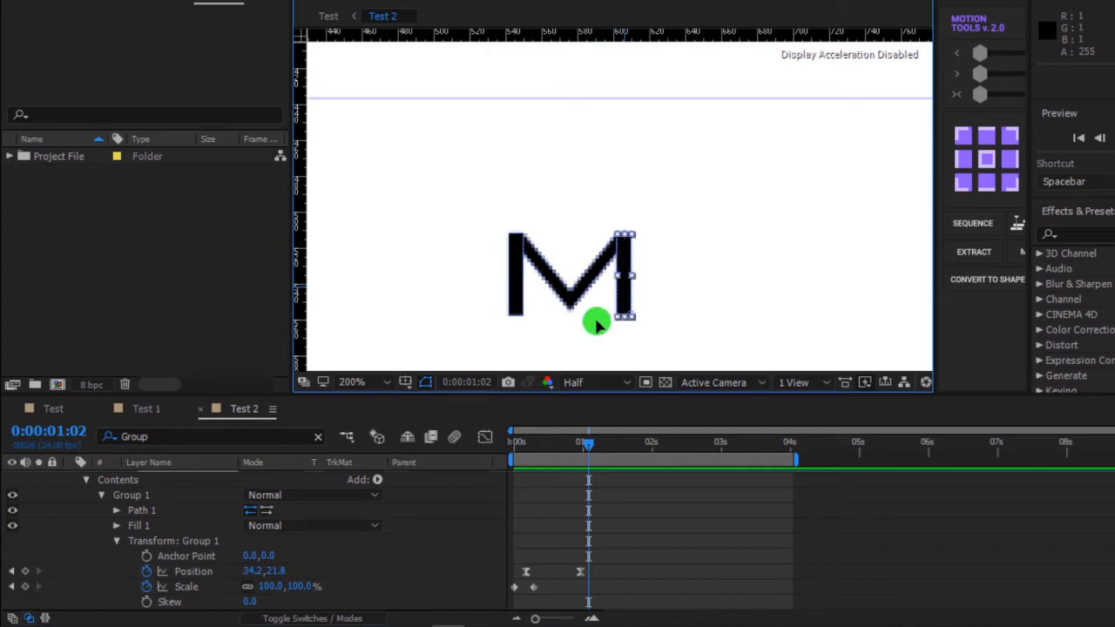
left_click(100, 495)
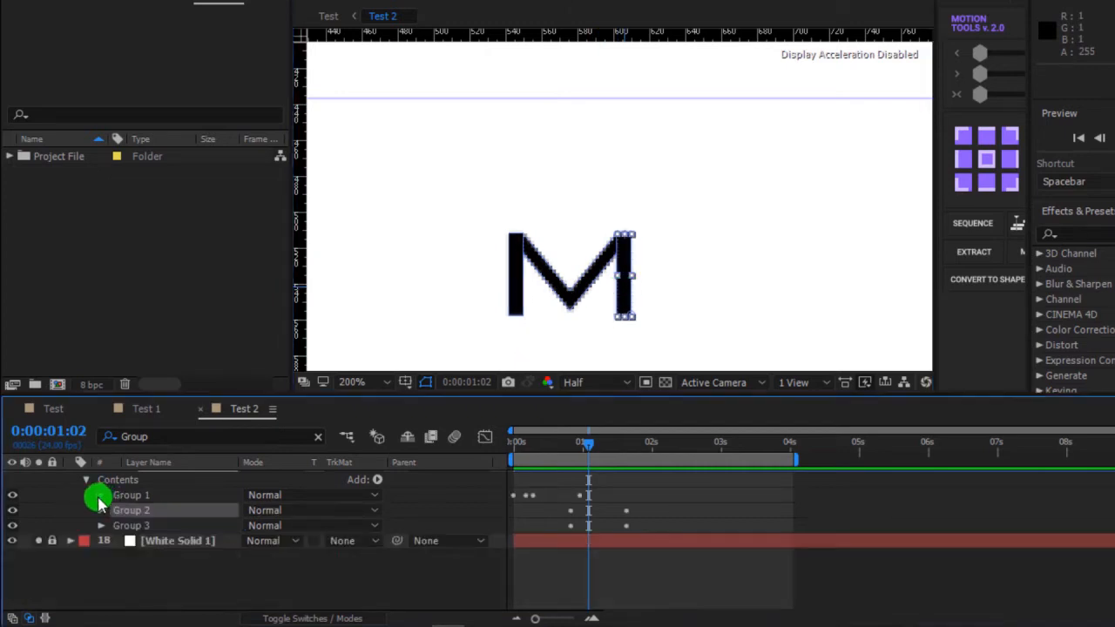
scroll(110, 528, "up", 3)
left_click(101, 580)
scroll(540, 585, "down", 2)
scroll(540, 582, "down", 2)
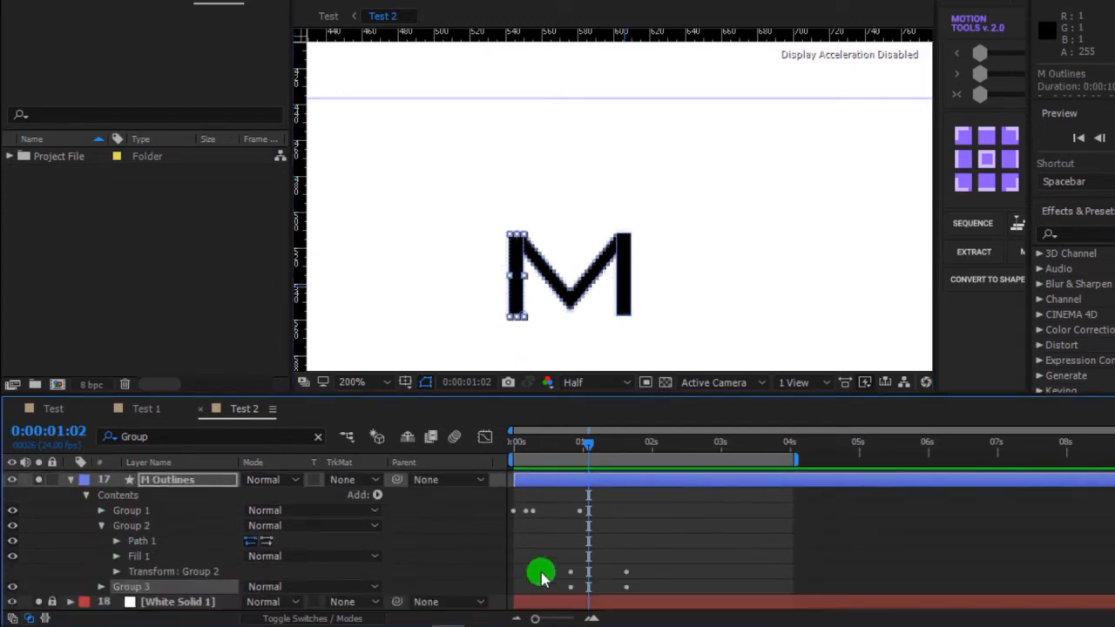
left_click(116, 571)
Scrub between Group 2's Scale keyframes, from 0:00:00:21 to 0:00:01:15, to examine how the stems grow.
left_click(577, 446)
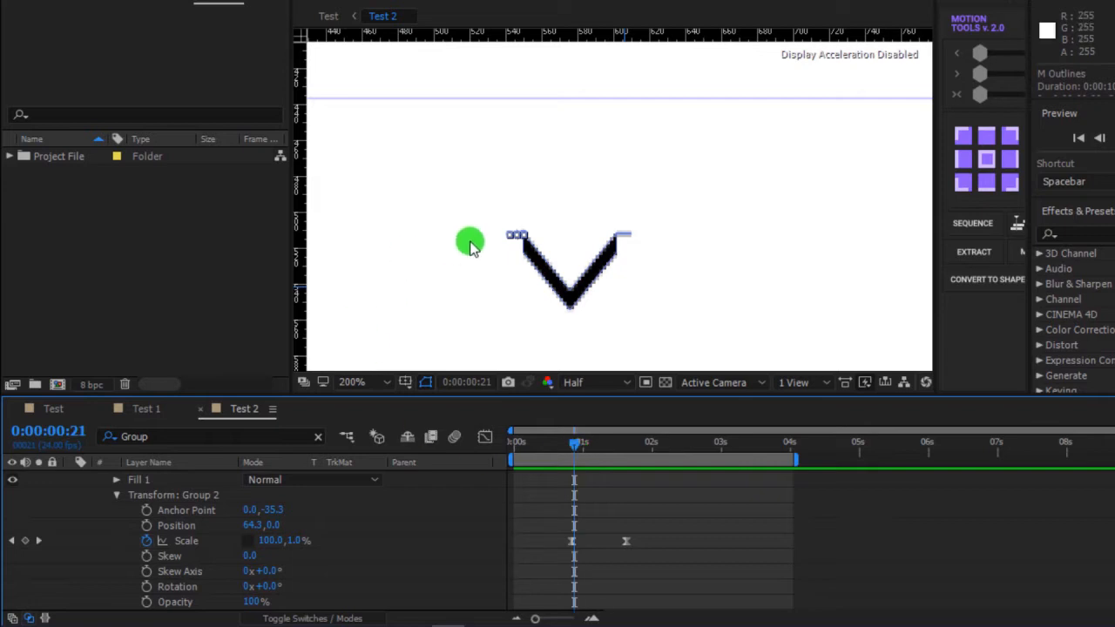
key("period")
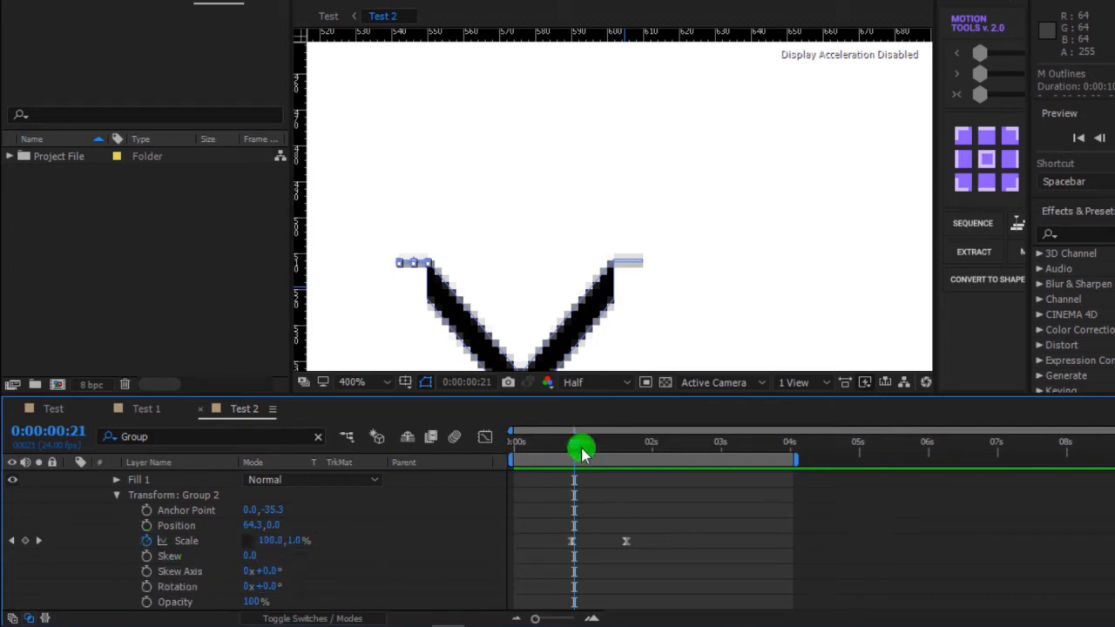
left_click_drag(576, 456, 626, 467)
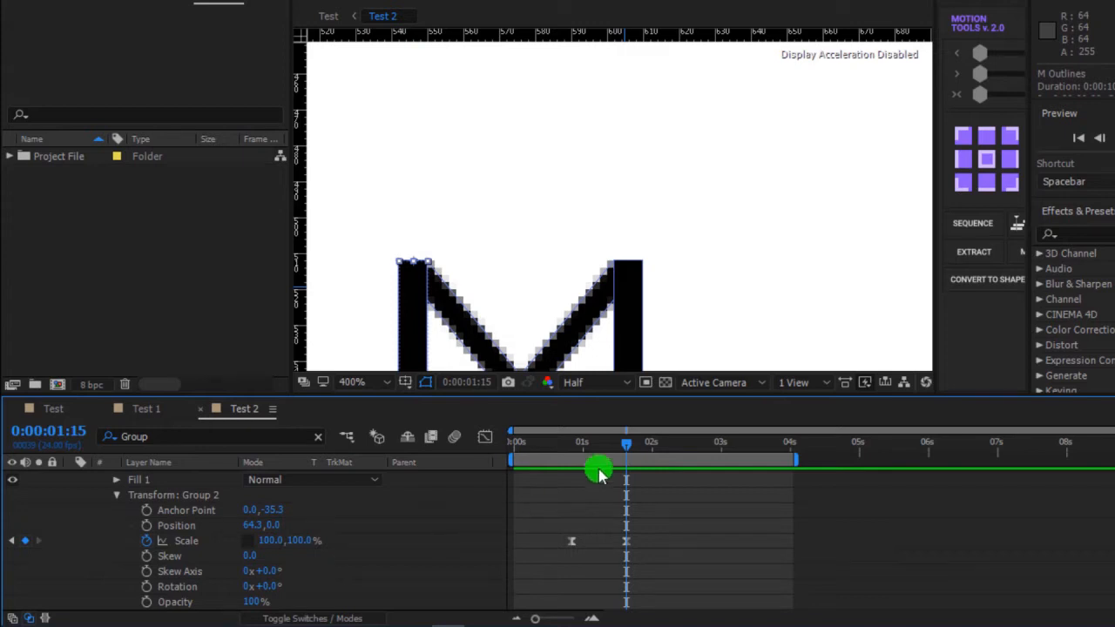
left_click(636, 334)
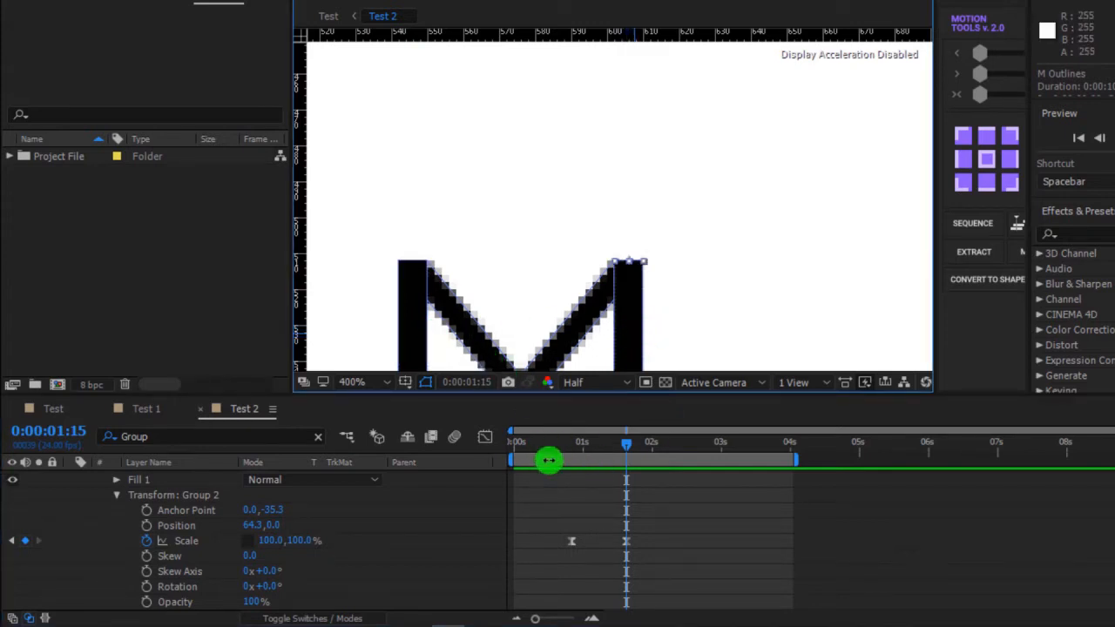
Bring the whole M back into view and collapse Group 2 in the layer's contents.
key("comma")
scroll(596, 271, "down", 3)
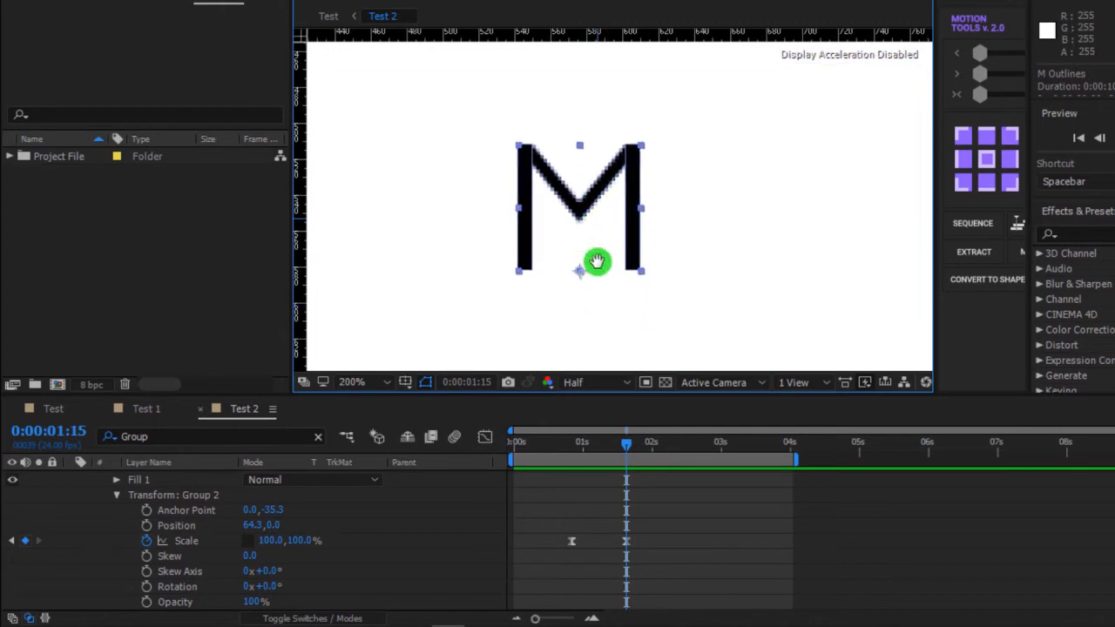
scroll(116, 491, "down", 1)
scroll(111, 490, "up", 3)
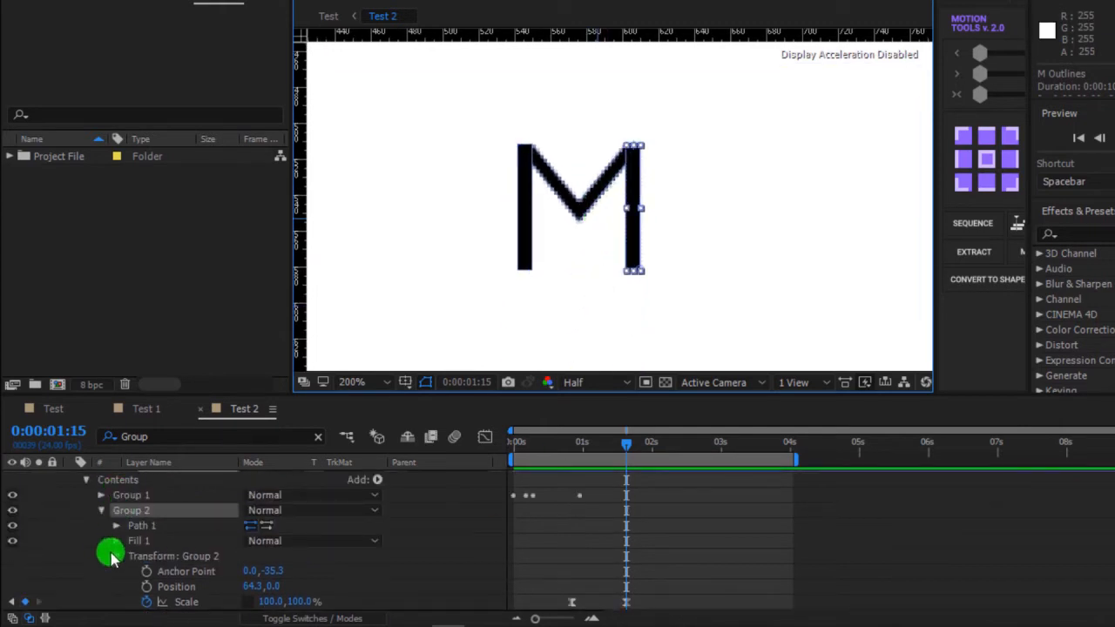
left_click(101, 514)
left_click(101, 514)
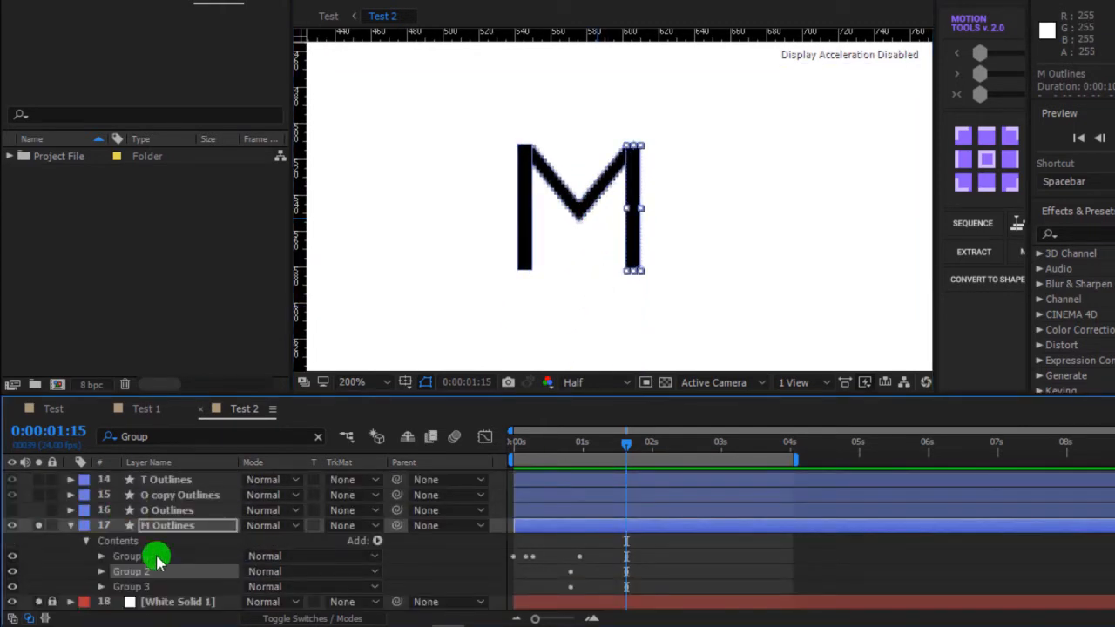
Turn off solo for the M Outlines layer and scrub the complete text animation from the first frame.
scroll(160, 528, "up", 2)
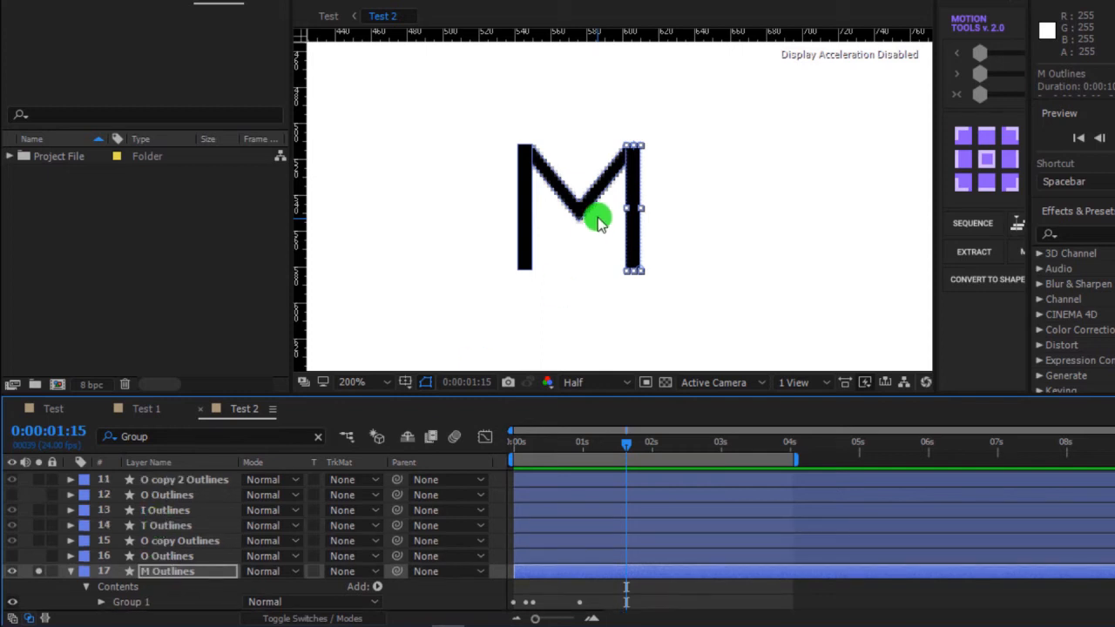
scroll(598, 216, "down", 4)
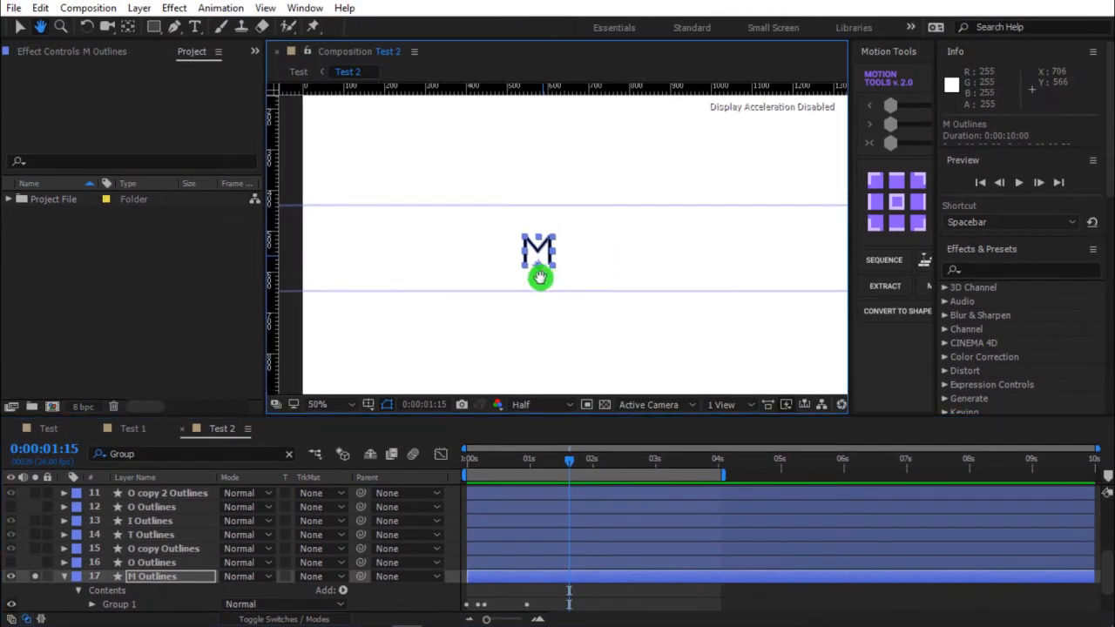
left_click(36, 577)
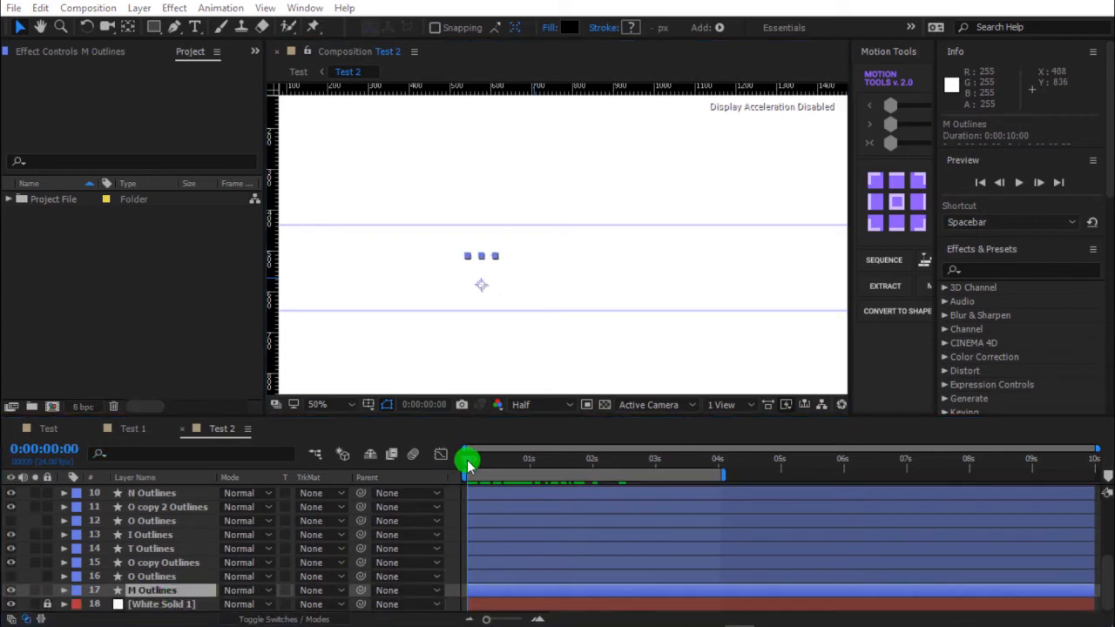
left_click_drag(467, 464, 685, 462)
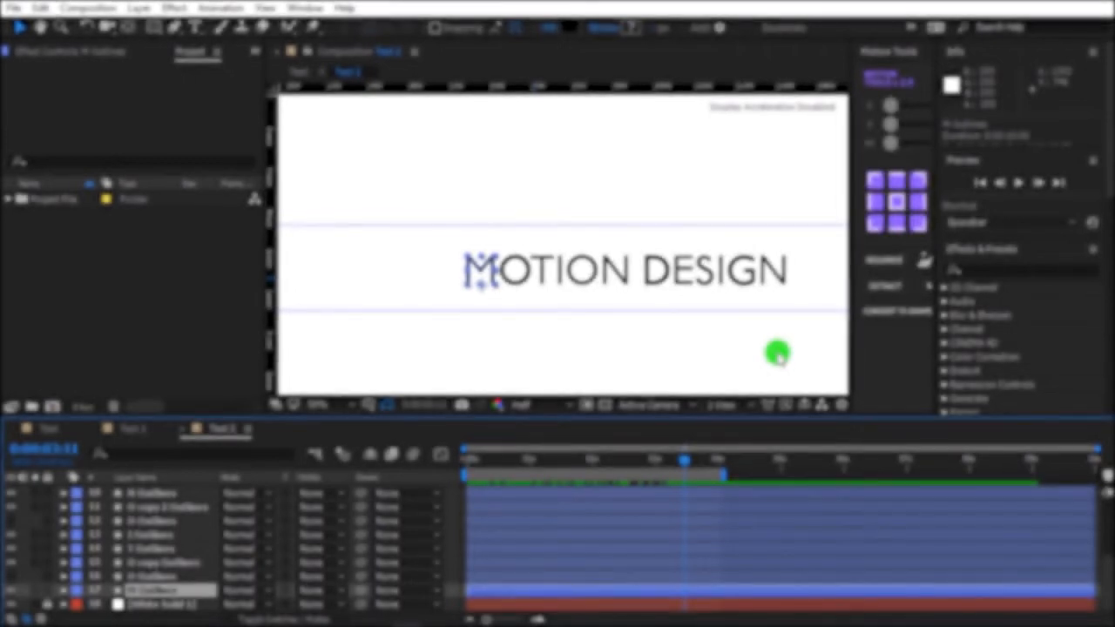
Reveal the keyframes of O copy Outlines and scrub between its Position and Scale keyframes, from 0:00:00:12 to 0:00:01:08.
left_click(495, 460)
left_click_drag(494, 462, 537, 479)
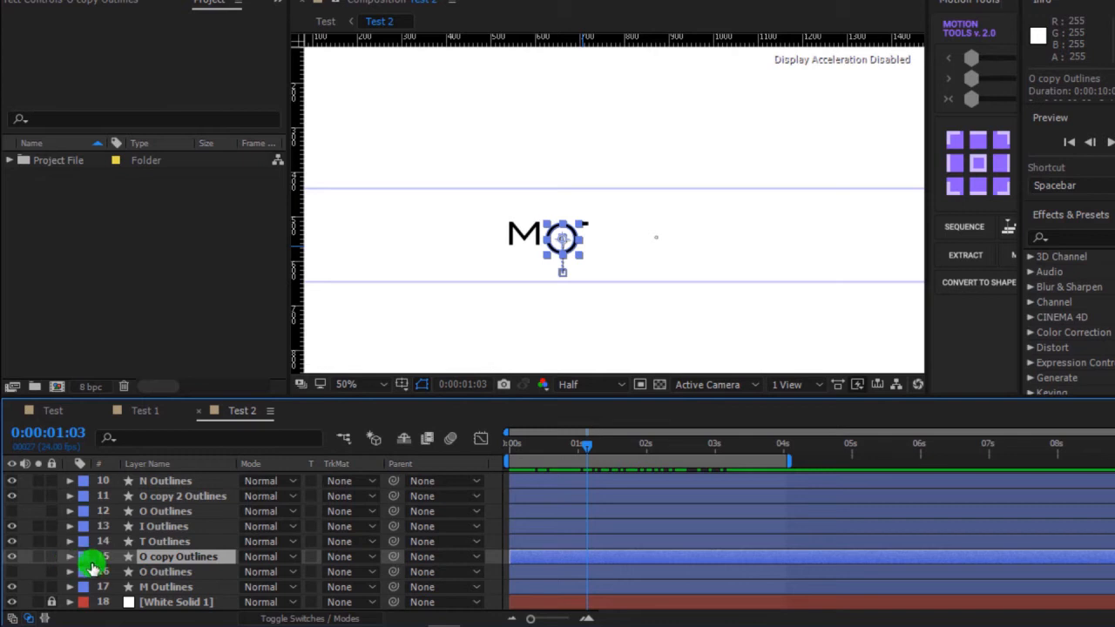
key("u")
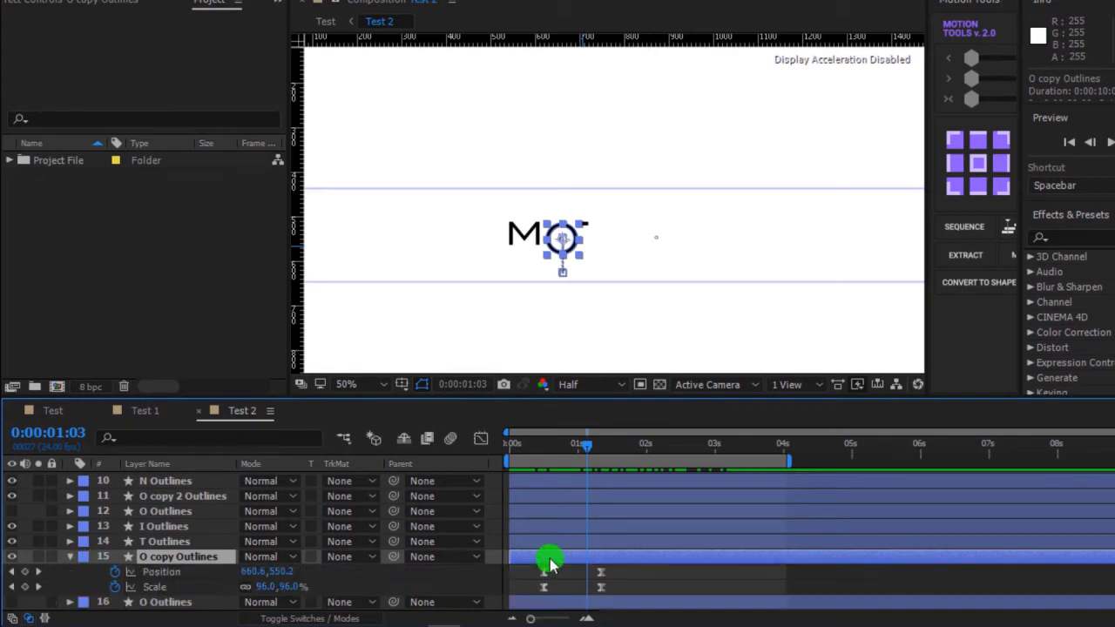
scroll(553, 558, "down", 1)
left_click_drag(541, 448, 544, 453)
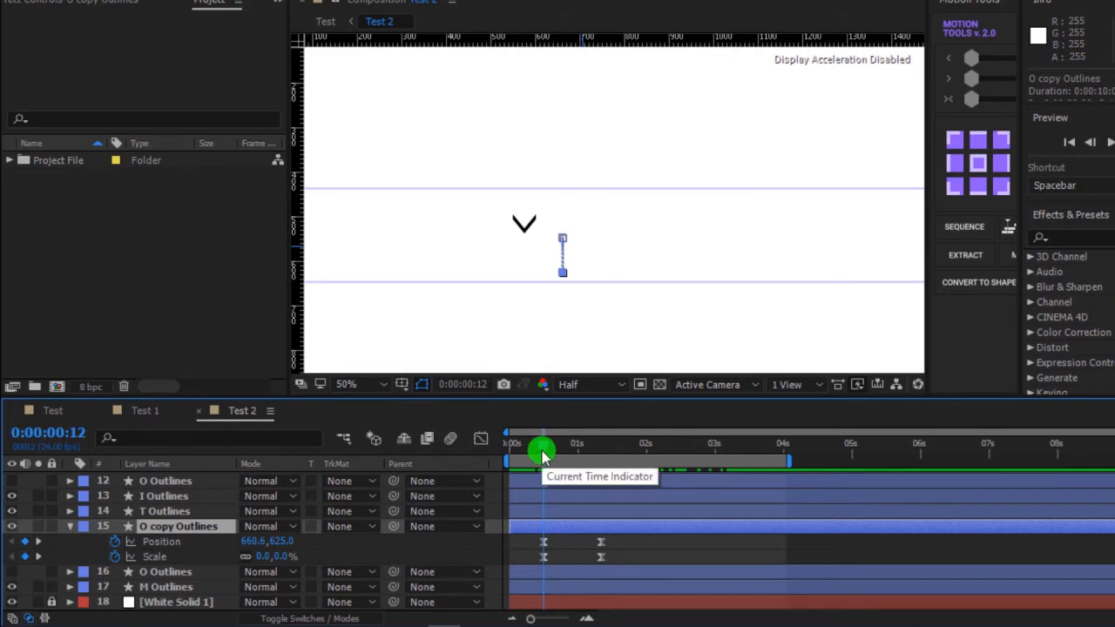
left_click_drag(542, 455, 601, 485)
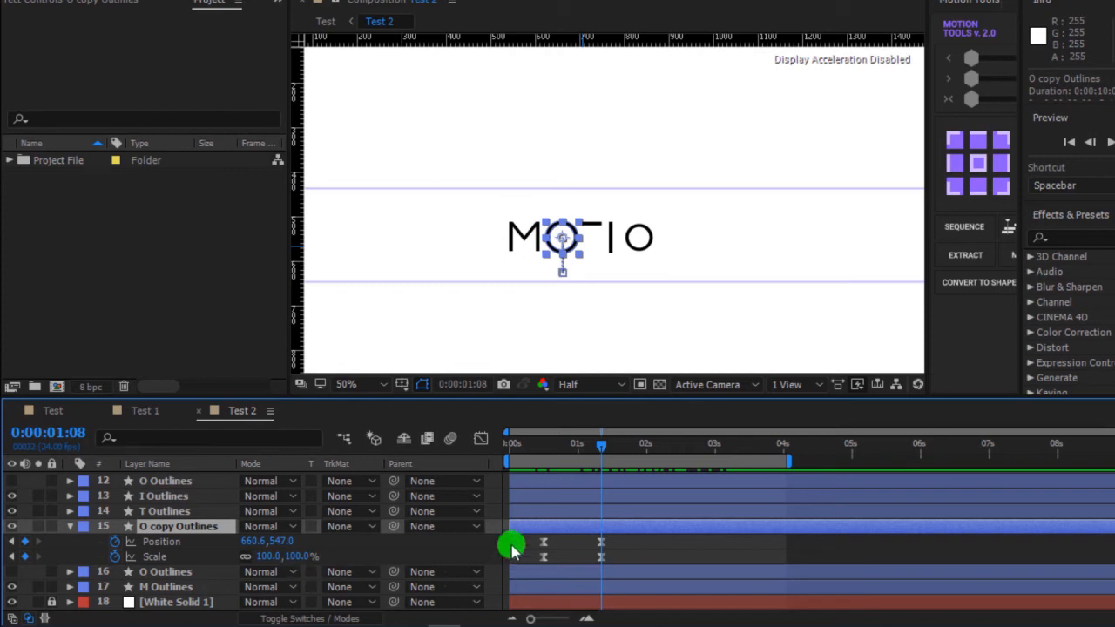
Apply Easy Ease to the Position and Scale keyframes of O copy Outlines, then collapse the layer.
left_click_drag(610, 541, 538, 566)
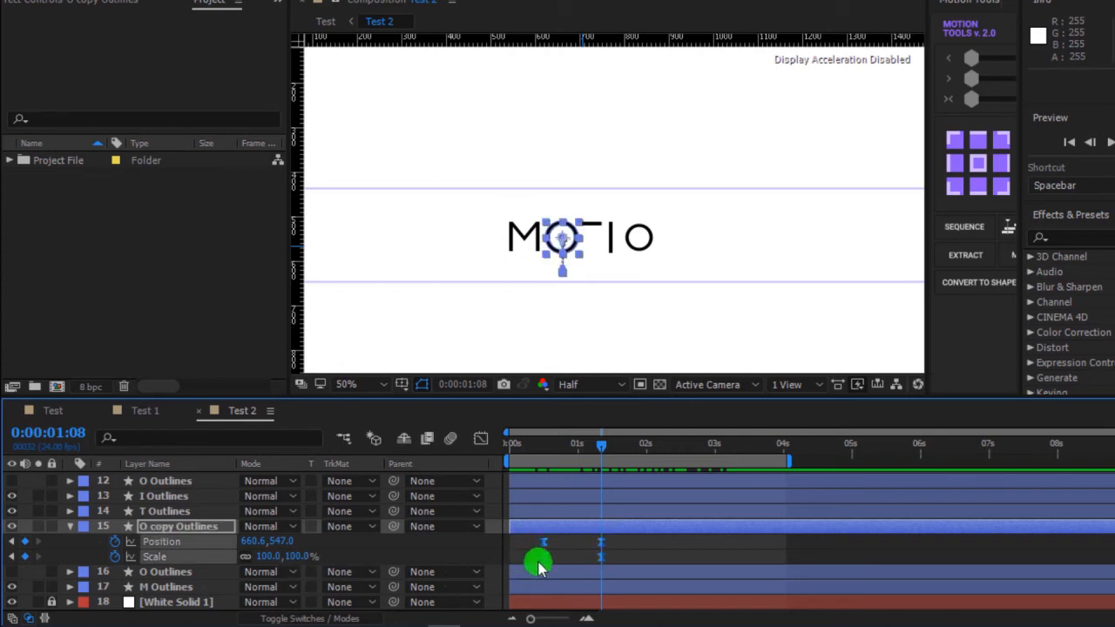
right_click(540, 557)
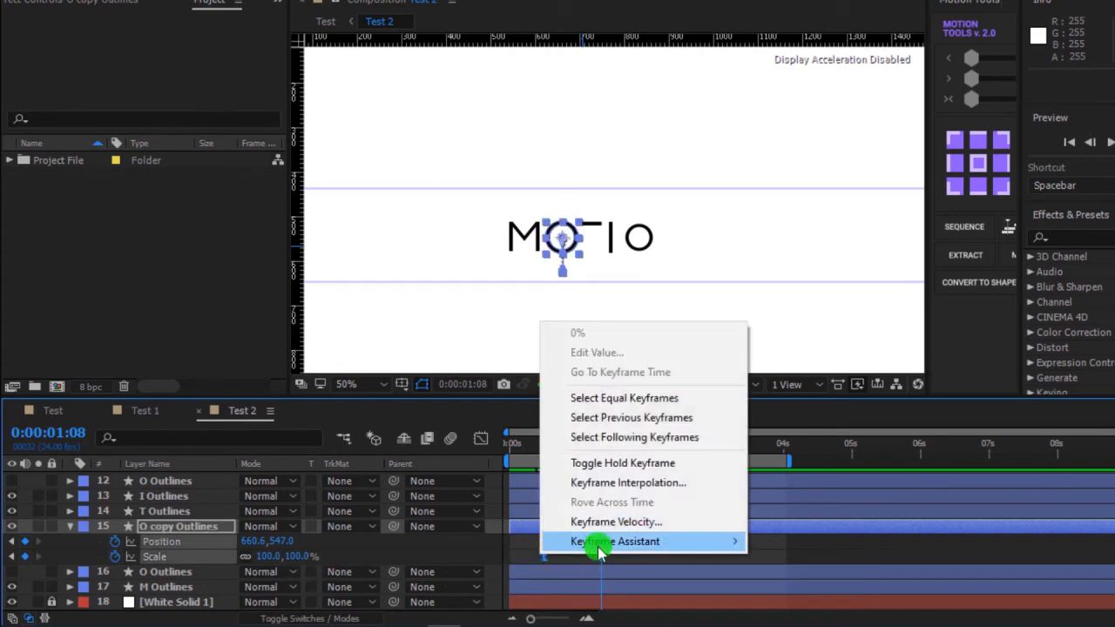
mouse_move(597, 541)
left_click(853, 425)
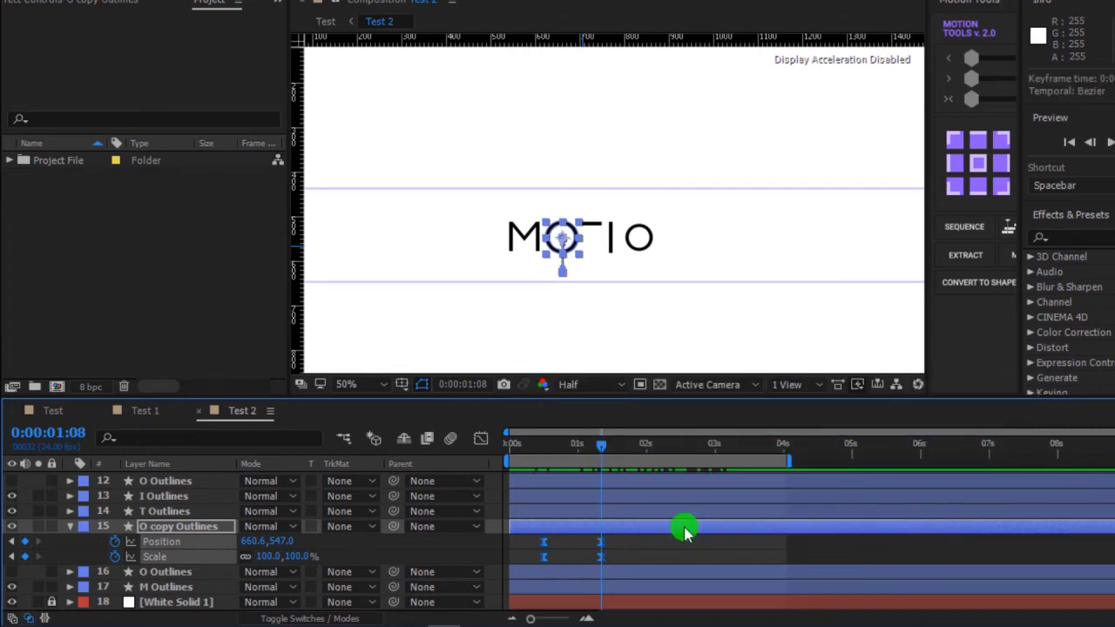
left_click(595, 545)
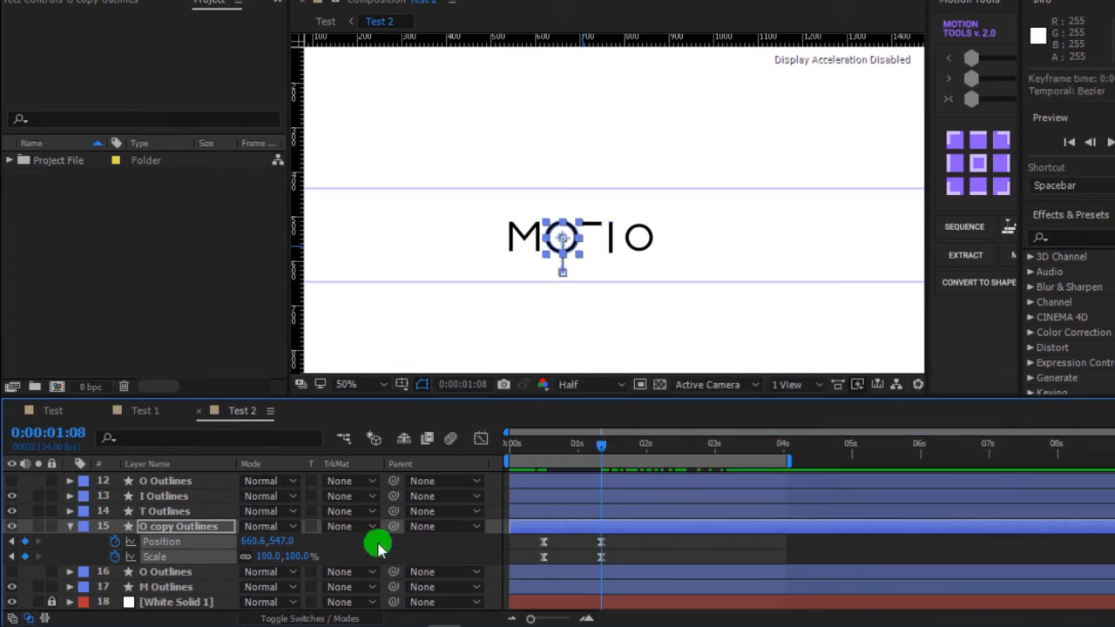
left_click(70, 526)
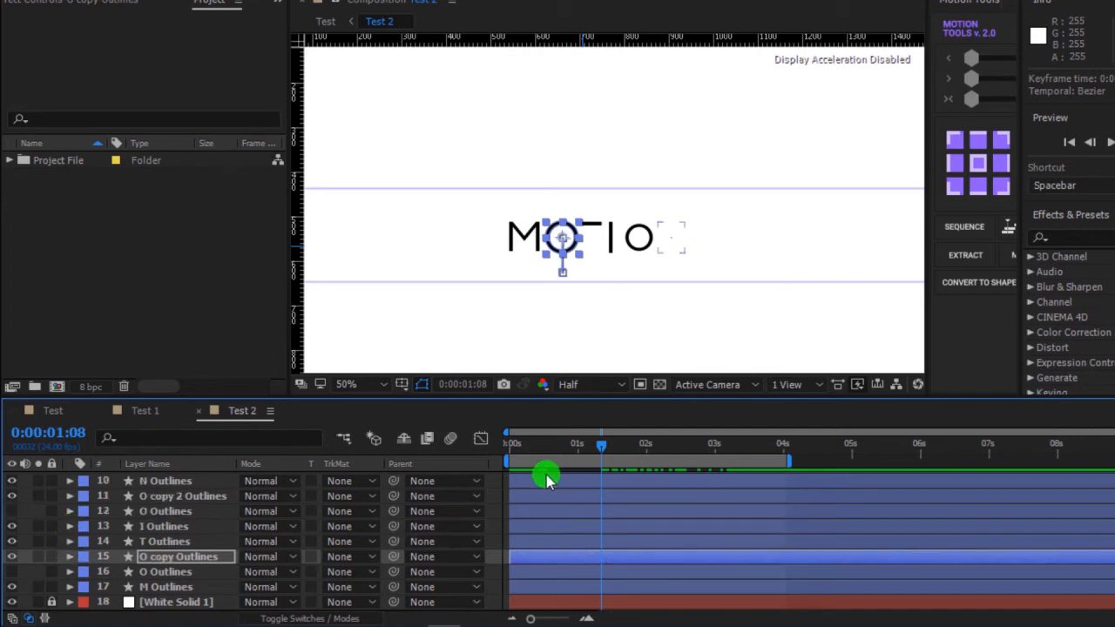
Move to 0:00:01:23, select the second O of MOTION and point out the Pan Behind (Anchor Point) tool.
left_click_drag(601, 453, 643, 453)
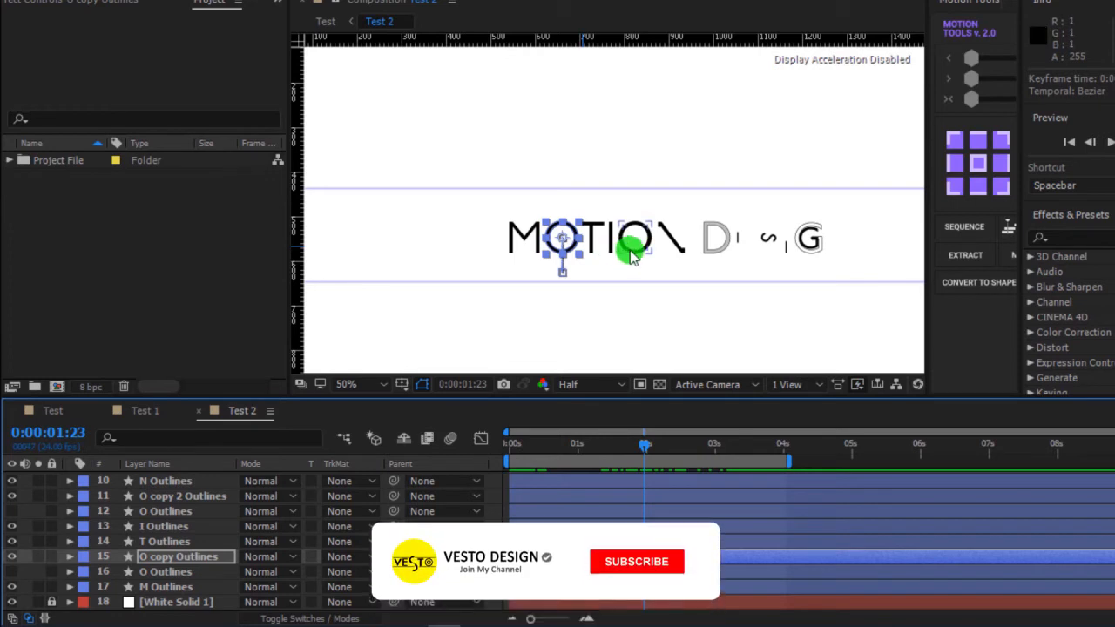
left_click(632, 250)
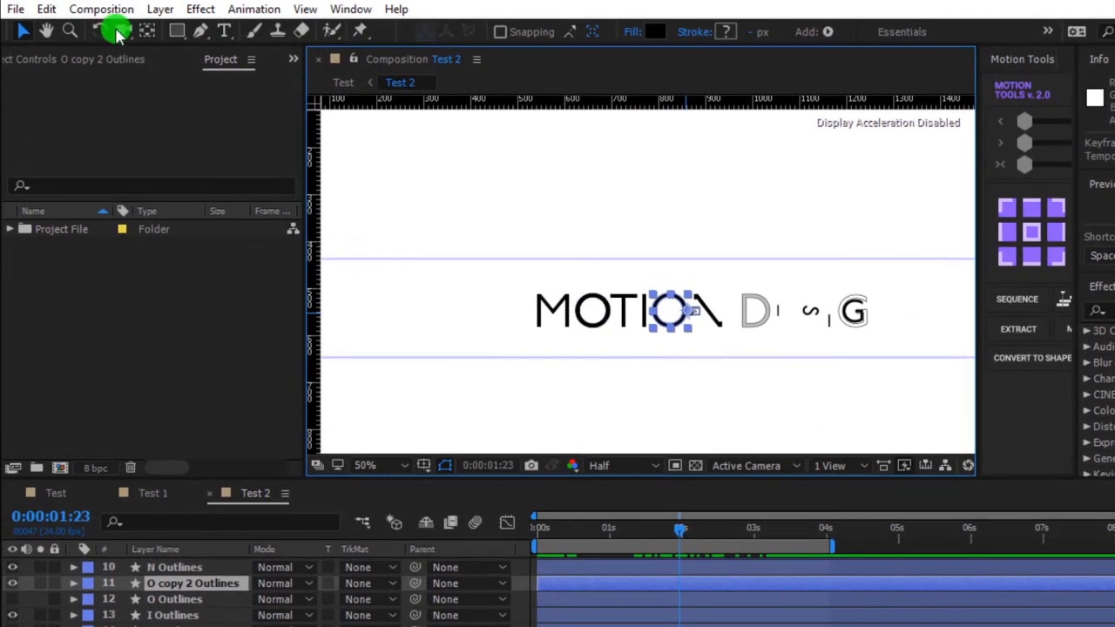
left_click(147, 32)
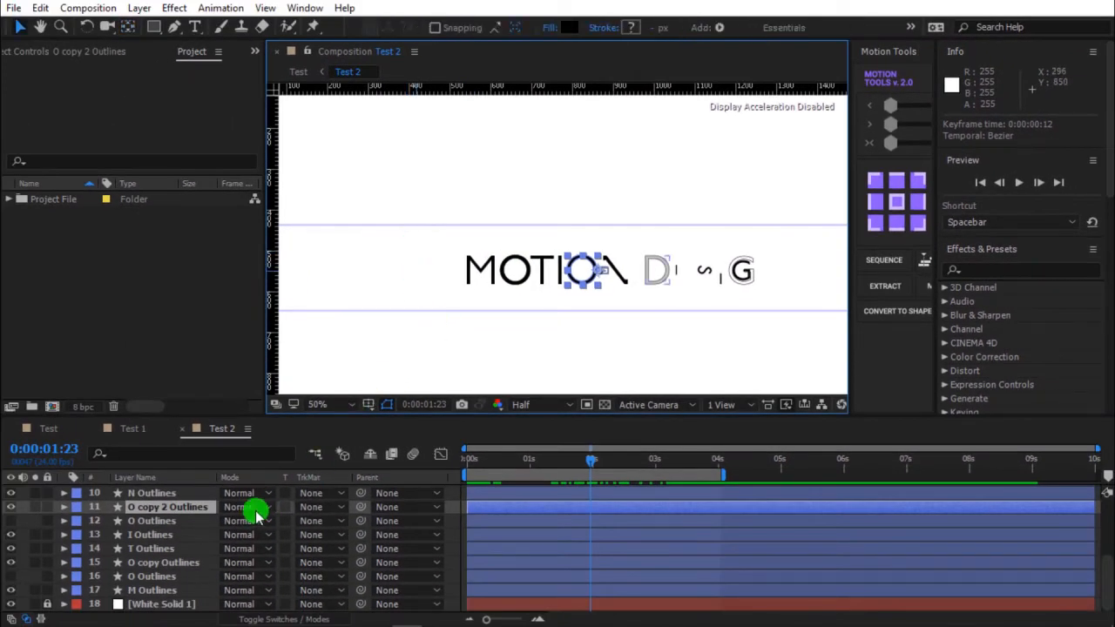
Reveal the keyframes of O copy 2 Outlines, scrub through its Position and Scale animation to 0:00:01:14, and collapse the layer.
key("u")
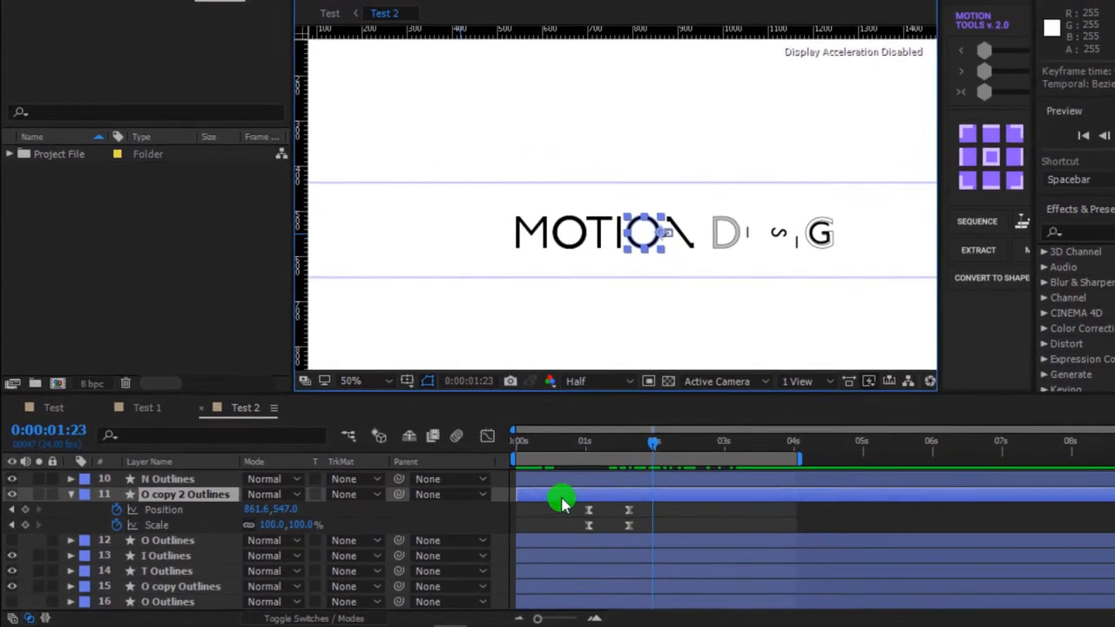
left_click_drag(597, 449, 634, 455)
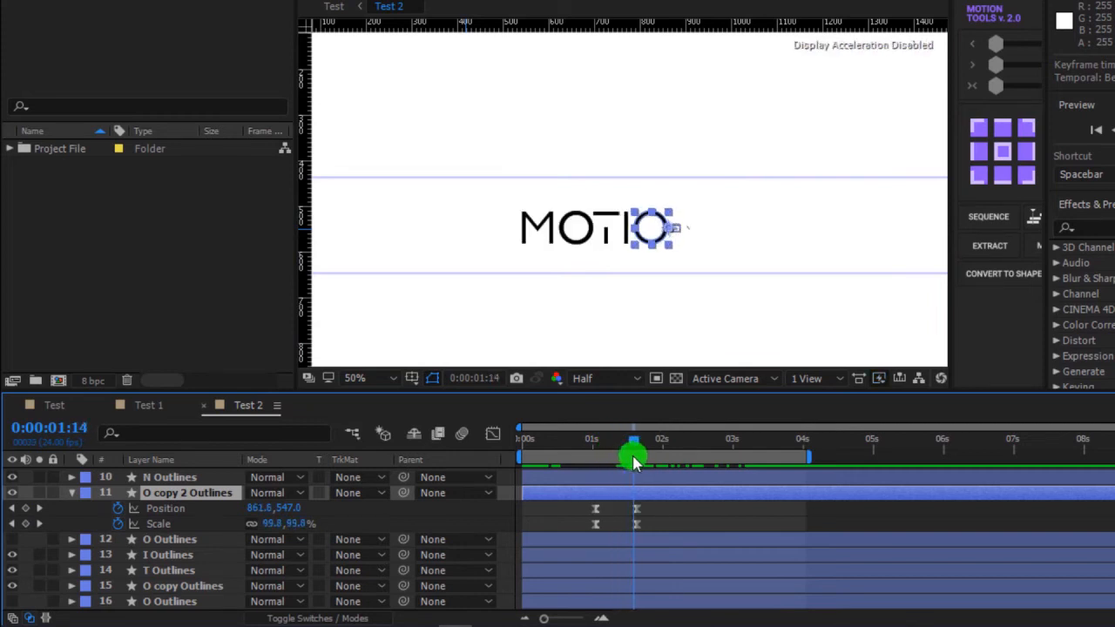
left_click(615, 286)
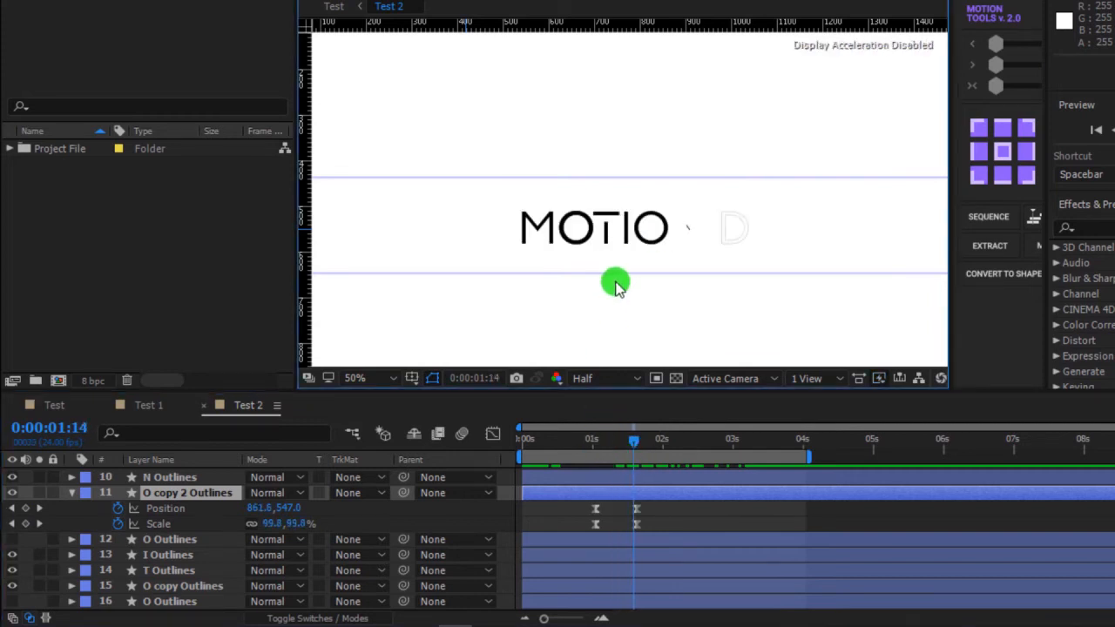
left_click(633, 493)
key("u")
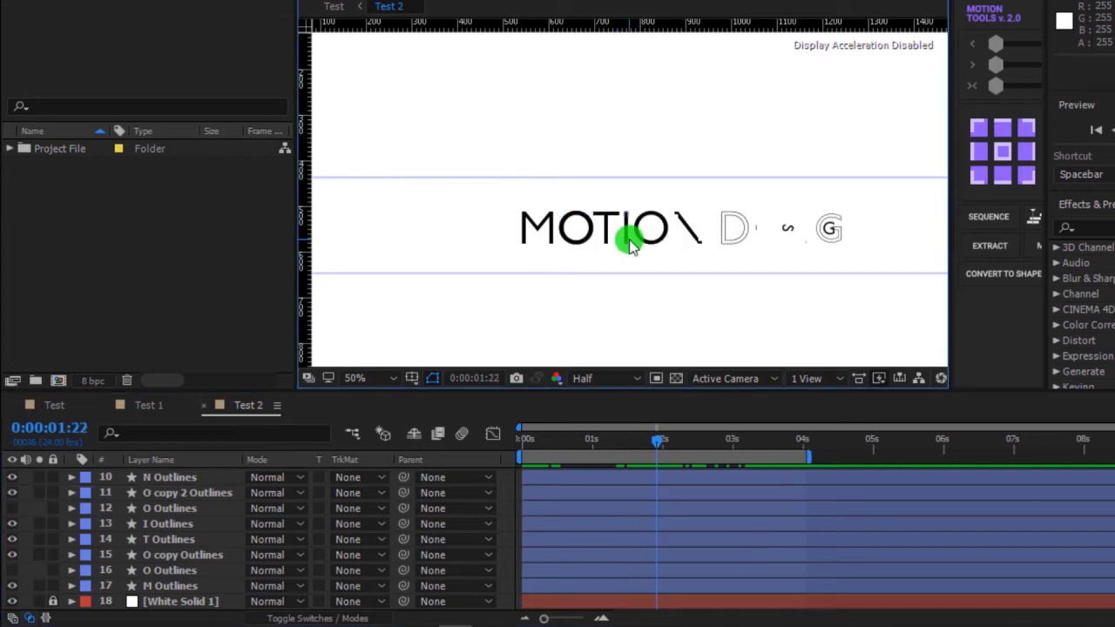
Show the Opacity keyframes of the I Outlines layer and magnify the timeline around them, starting at 0:00:00:15.
left_click(630, 239)
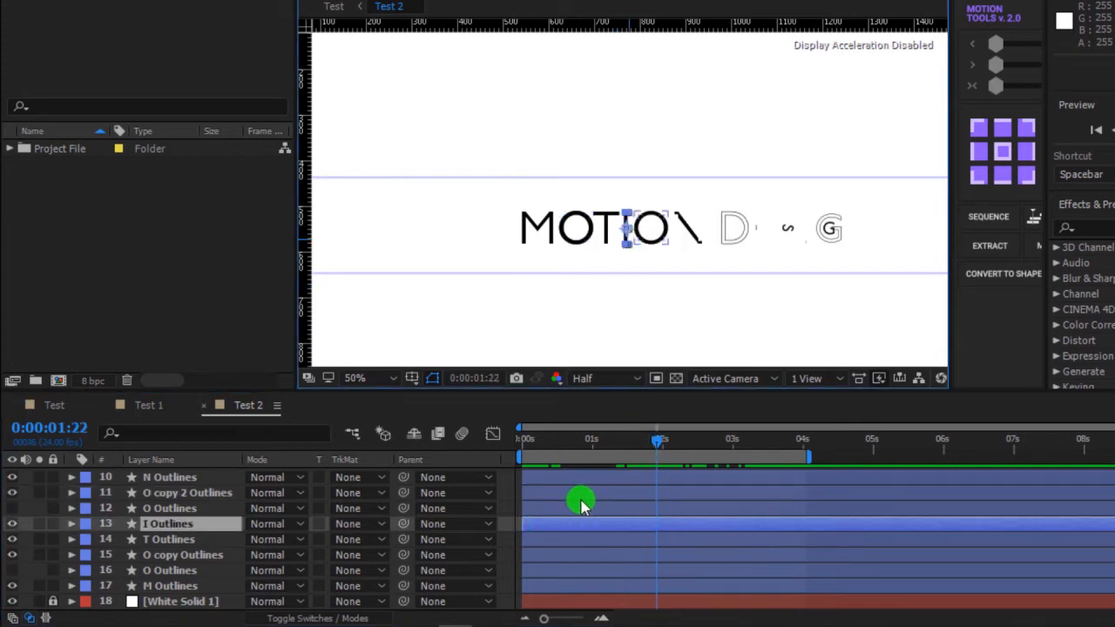
key("t")
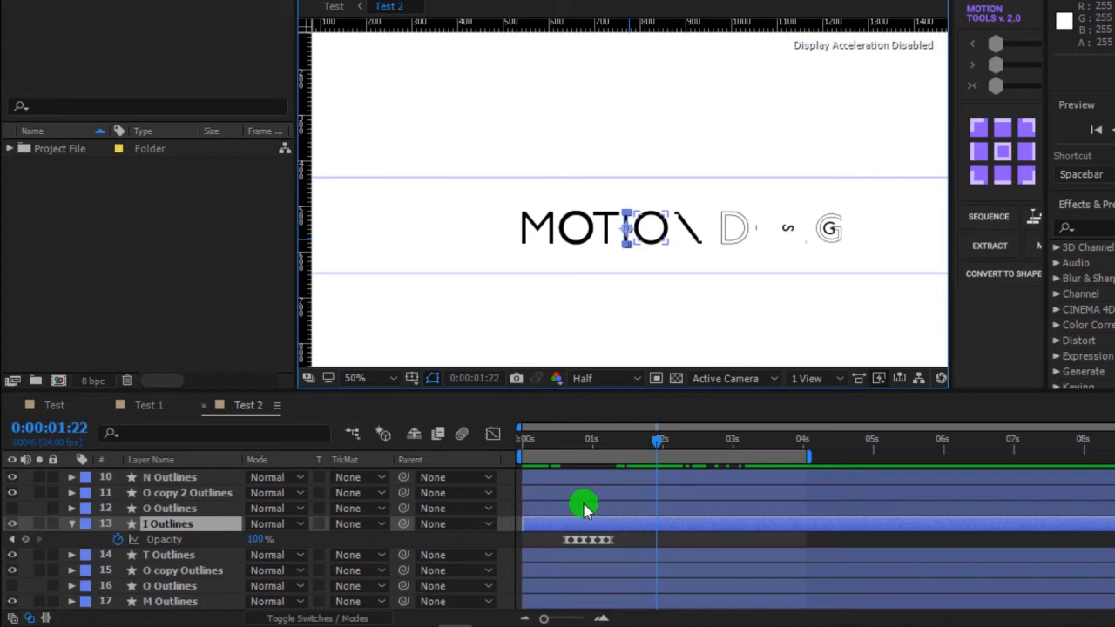
left_click(566, 446)
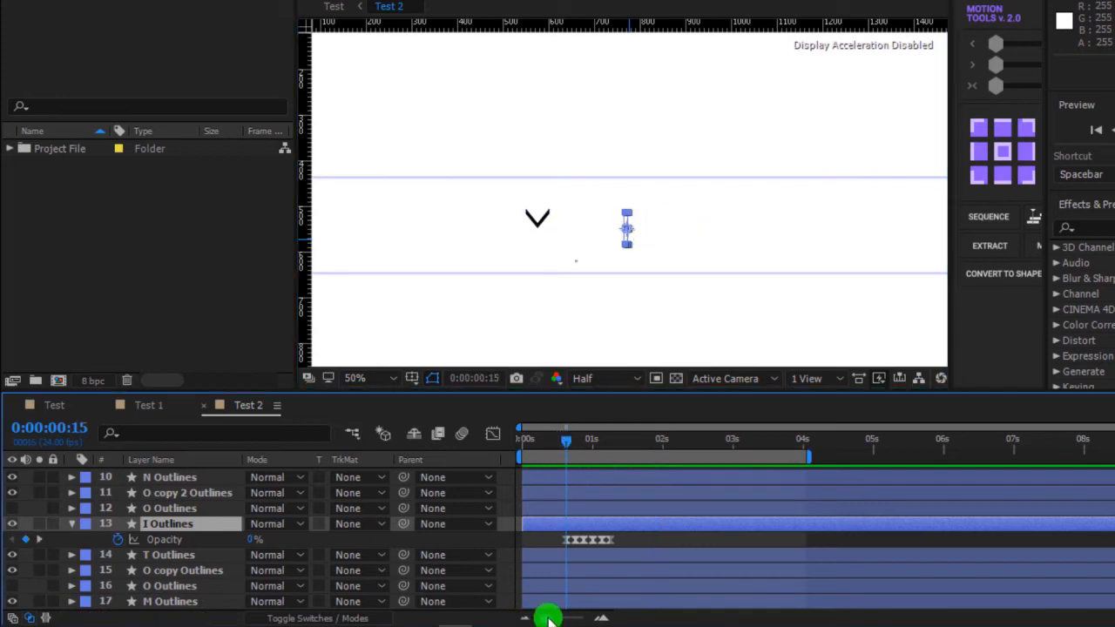
left_click_drag(548, 618, 568, 618)
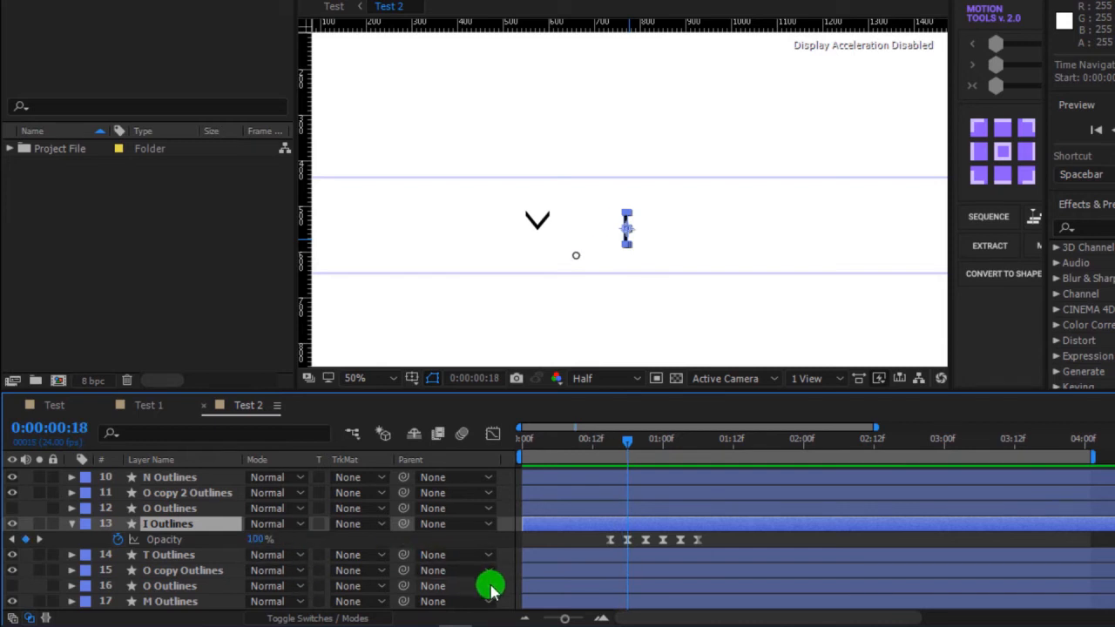
Go through the Opacity keyframes of I Outlines one by one, from 0:00:00:18 to 0:00:01:06, to examine its flicker.
key("Page_Down")
key("Page_Down")
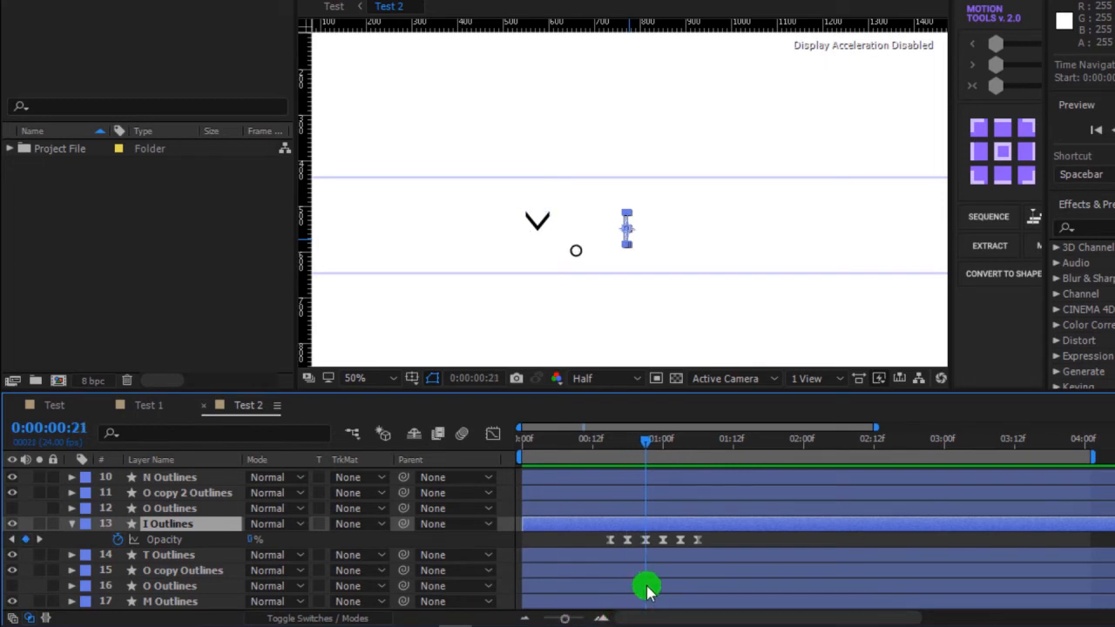
left_click_drag(251, 544, 296, 547)
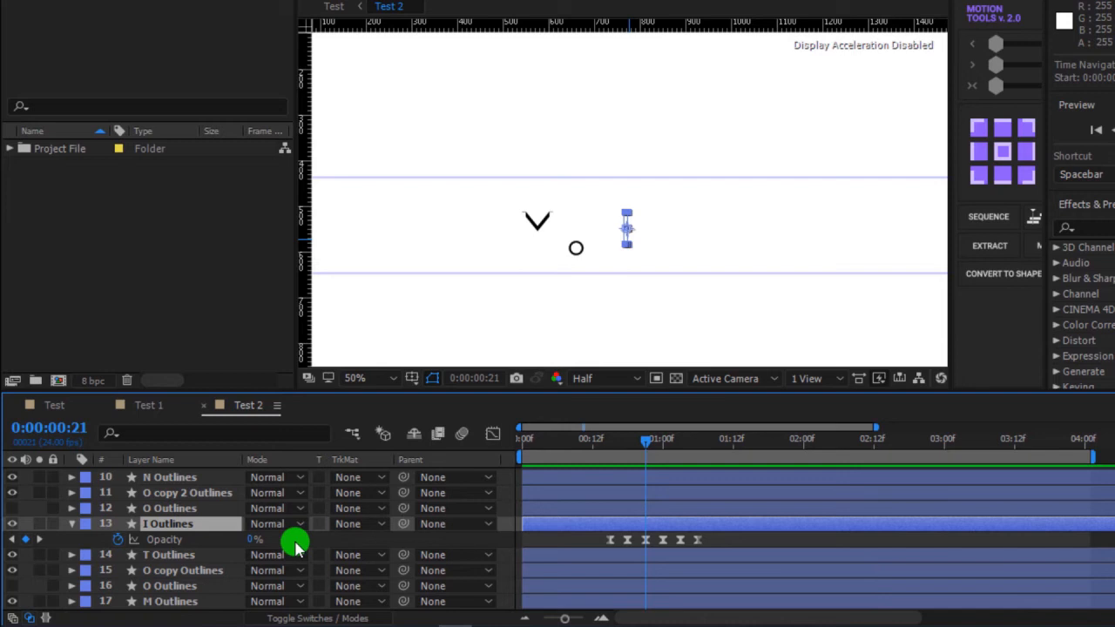
mouse_move(297, 546)
left_mouse_down()
mouse_move(244, 546)
mouse_move(354, 544)
left_mouse_up()
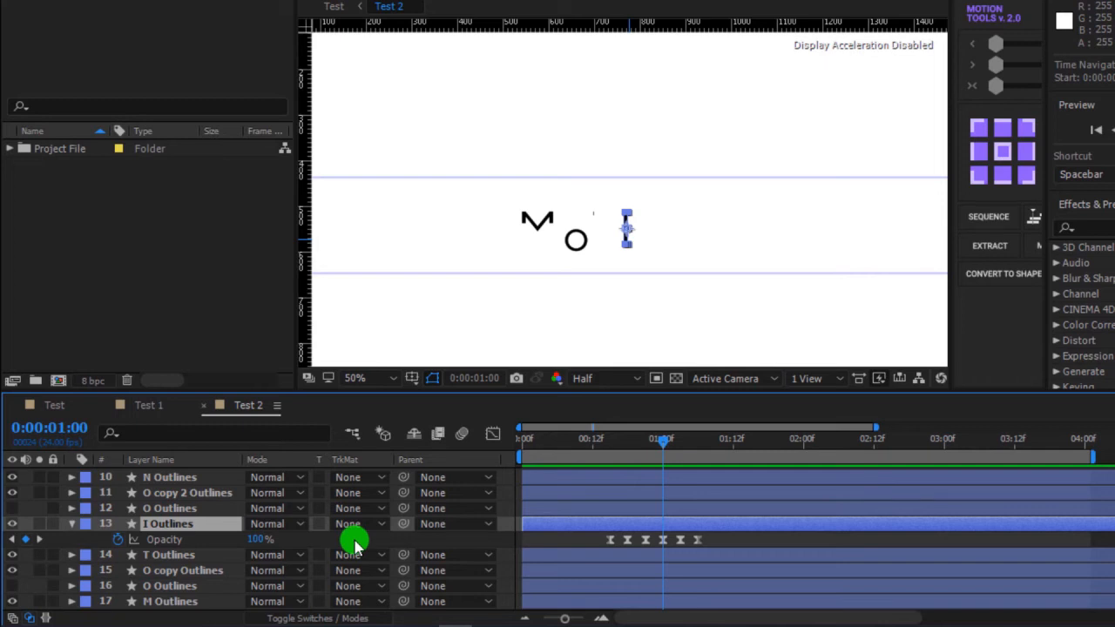
left_click_drag(353, 544, 248, 543)
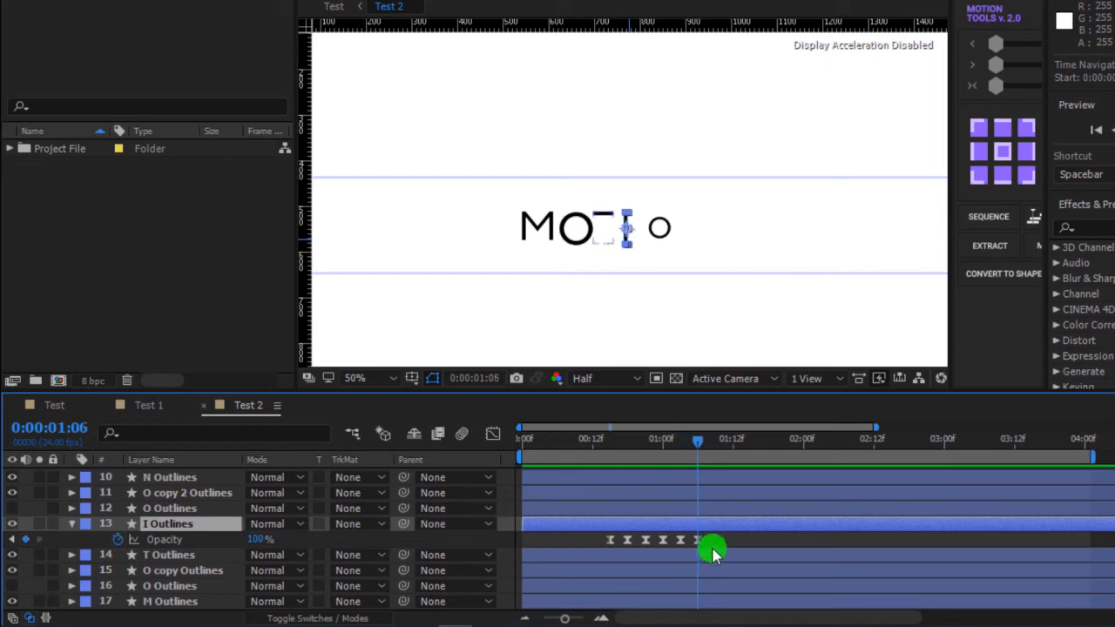
Apply Easy Ease to all Opacity keyframes of the I Outlines layer, then deselect them.
left_click_drag(710, 536, 589, 557)
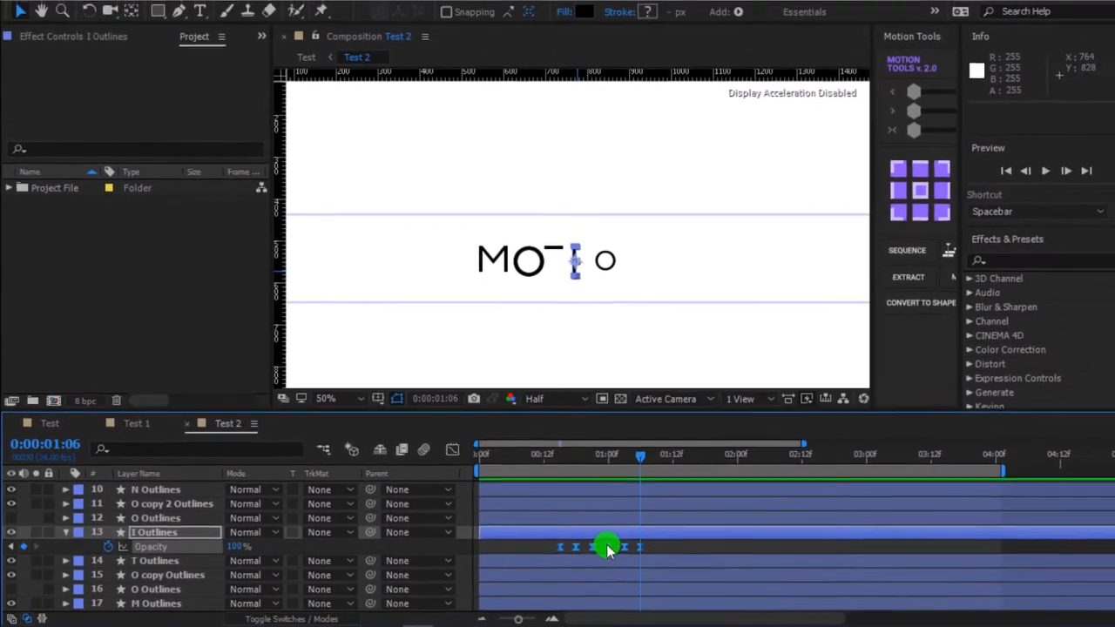
right_click(662, 542)
mouse_move(645, 535)
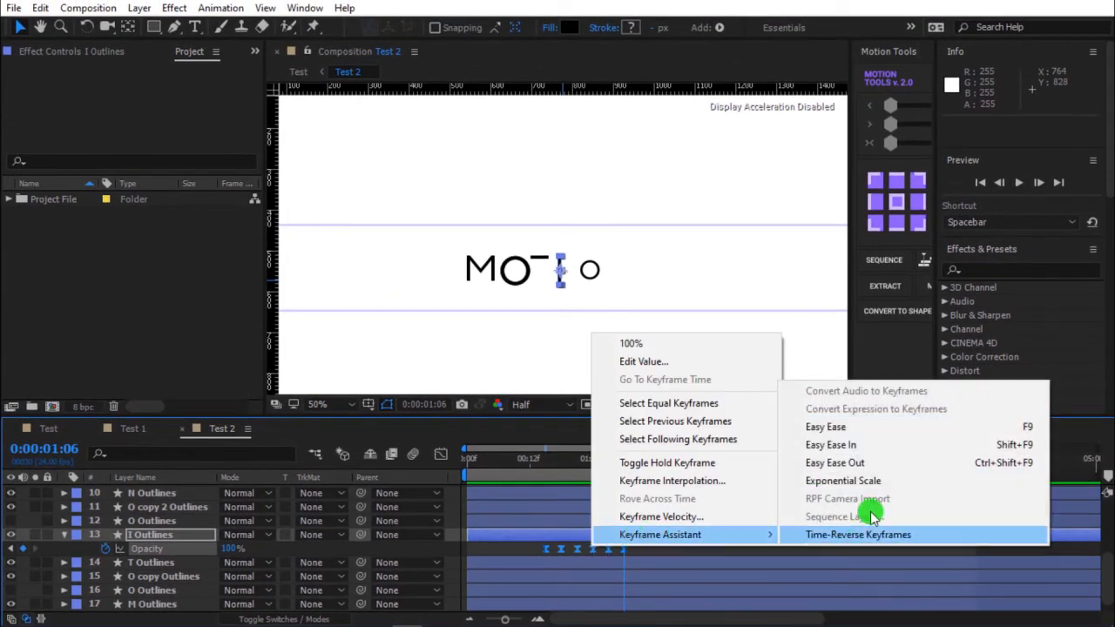
left_click(827, 428)
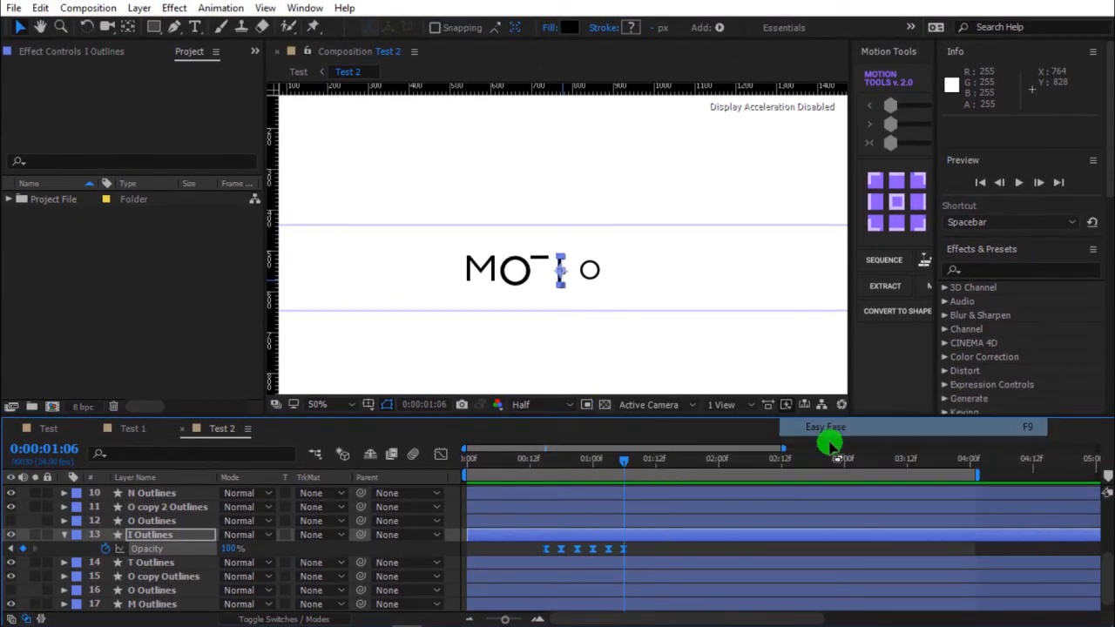
left_click(664, 549)
left_click(612, 535)
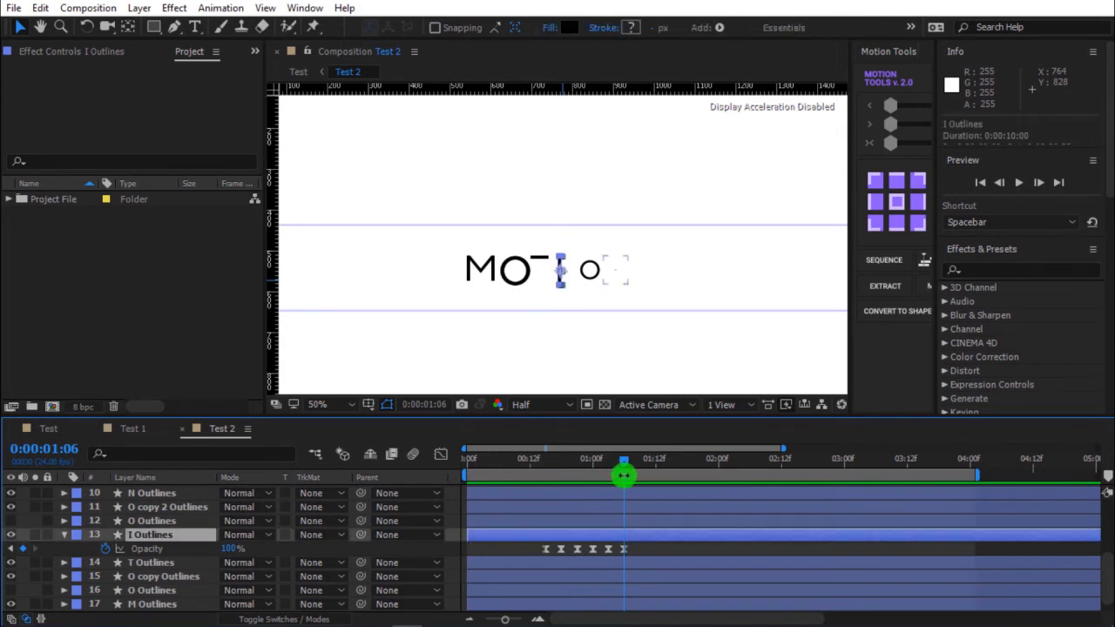
Scrub to 0:00:02:07 and select the D copy Outlines and G copy Outlines letters in turn to inspect them.
left_click_drag(624, 475, 756, 474)
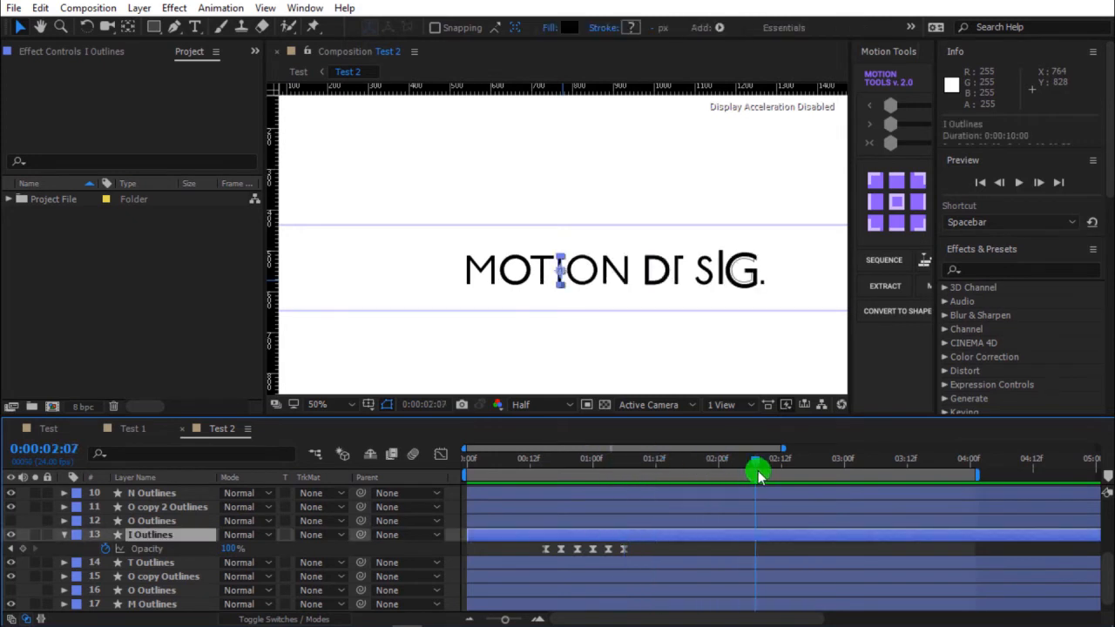
left_click(655, 277)
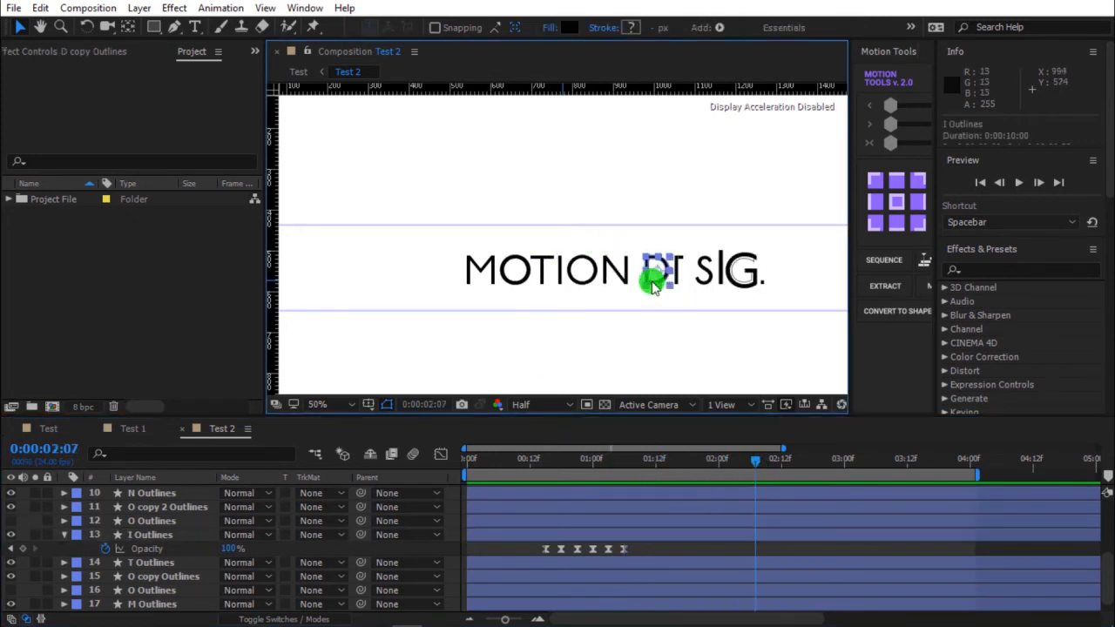
left_click(734, 289)
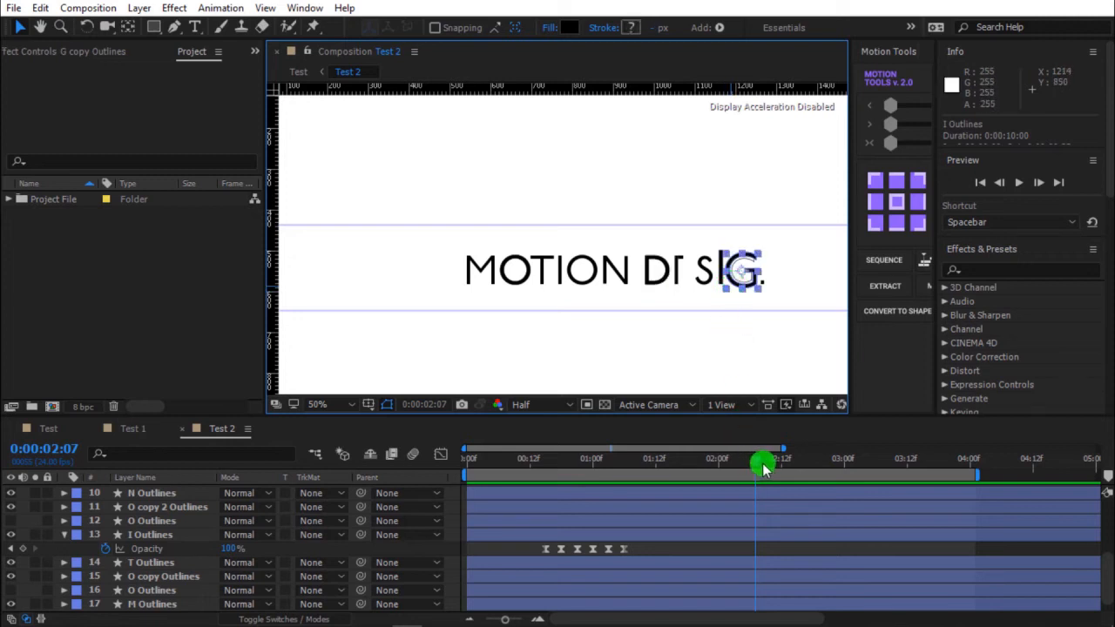
Scrub to 0:00:02:09, select the D copy Outlines letter in the composition and collapse the I Outlines layer.
left_click_drag(764, 469, 770, 467)
left_click(678, 547)
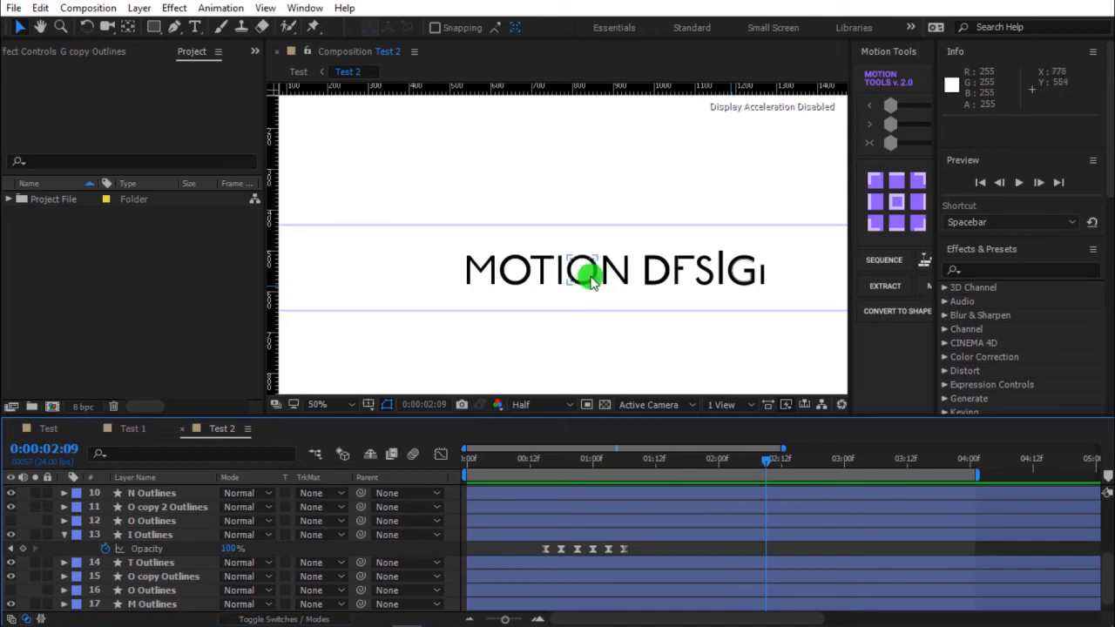
left_click(655, 287)
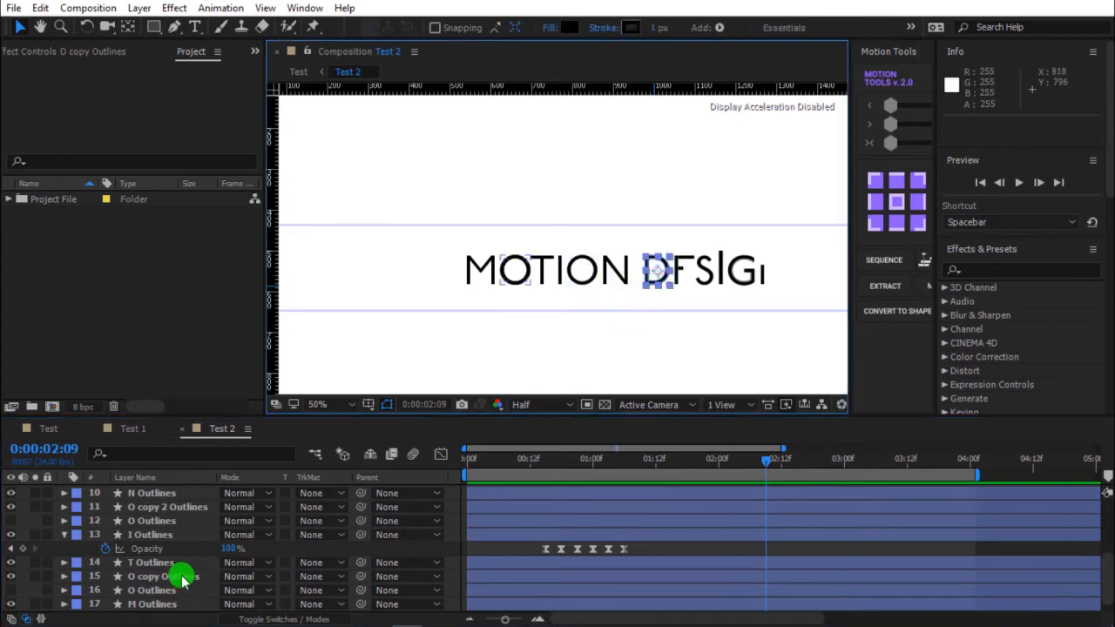
left_click(65, 536)
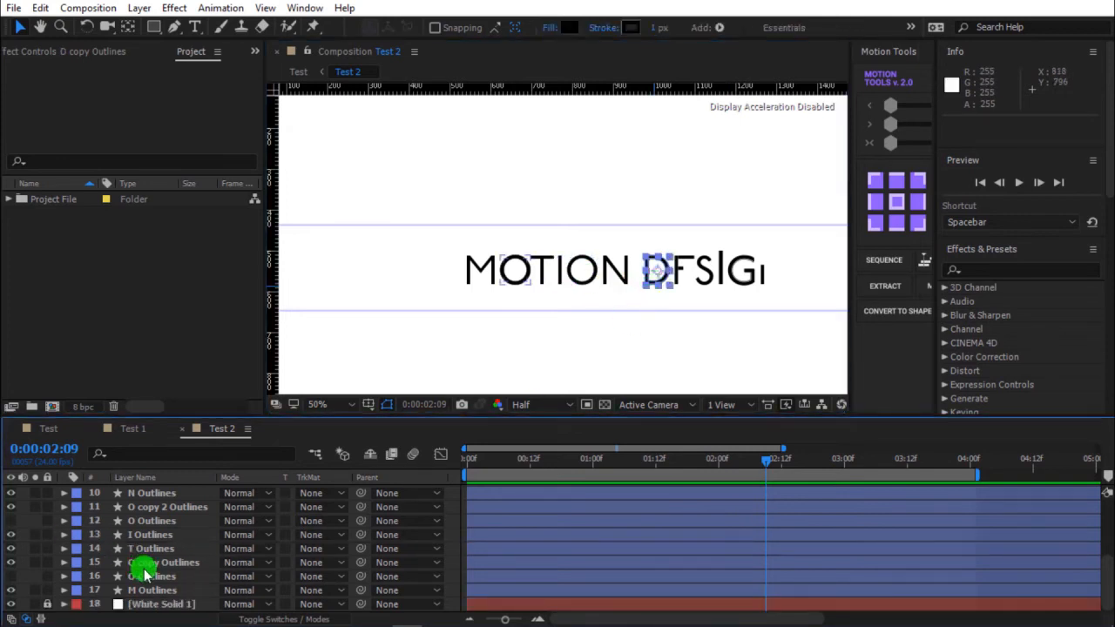
Select the D copy, D, G copy and G Outlines layers together and reveal their keyframed properties.
scroll(144, 533, "up", 2)
left_click(142, 562, "shift")
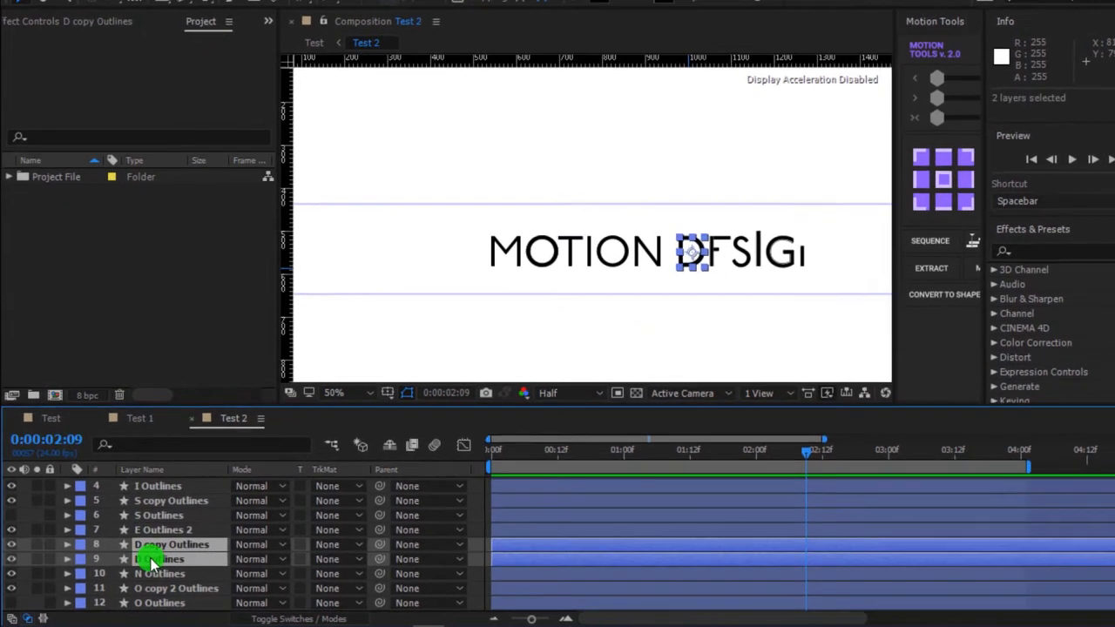
scroll(156, 522, "up", 1)
left_click(154, 496, "ctrl")
left_click(155, 512, "ctrl")
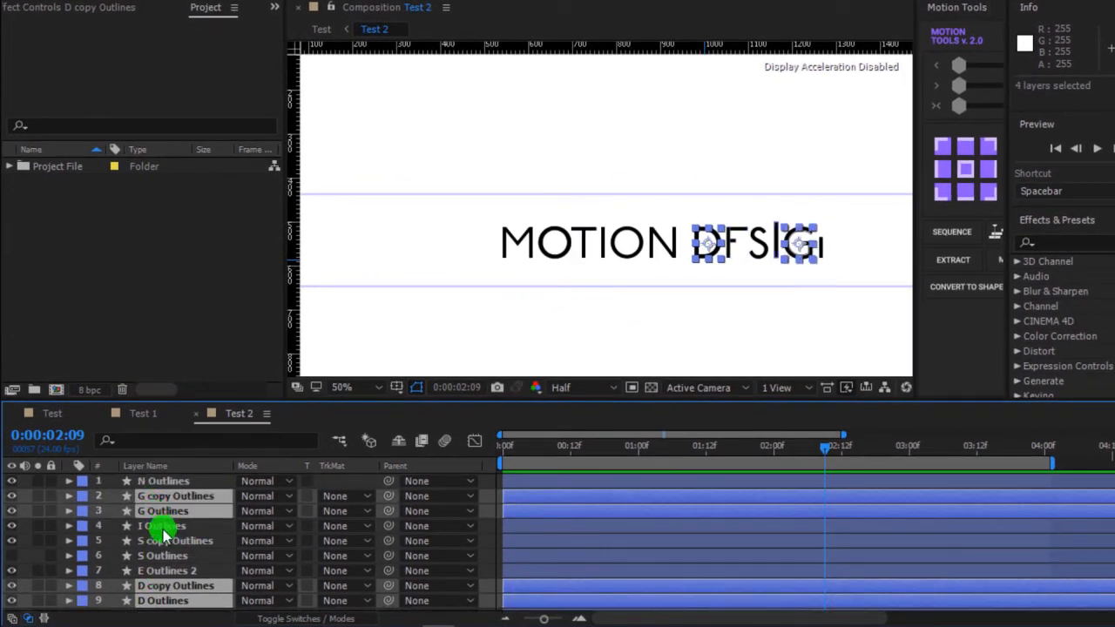
key("u")
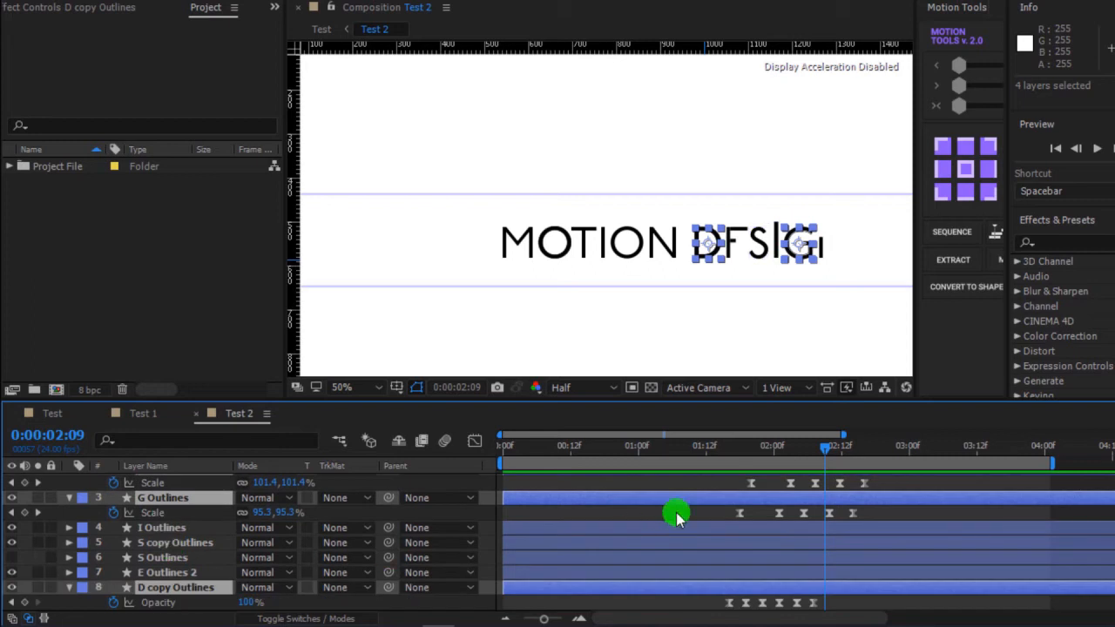
Examine the G layers' Scale keyframes from 0:00:01:18 and the D layers' Opacity keyframes, and play back the animation.
left_click(742, 454)
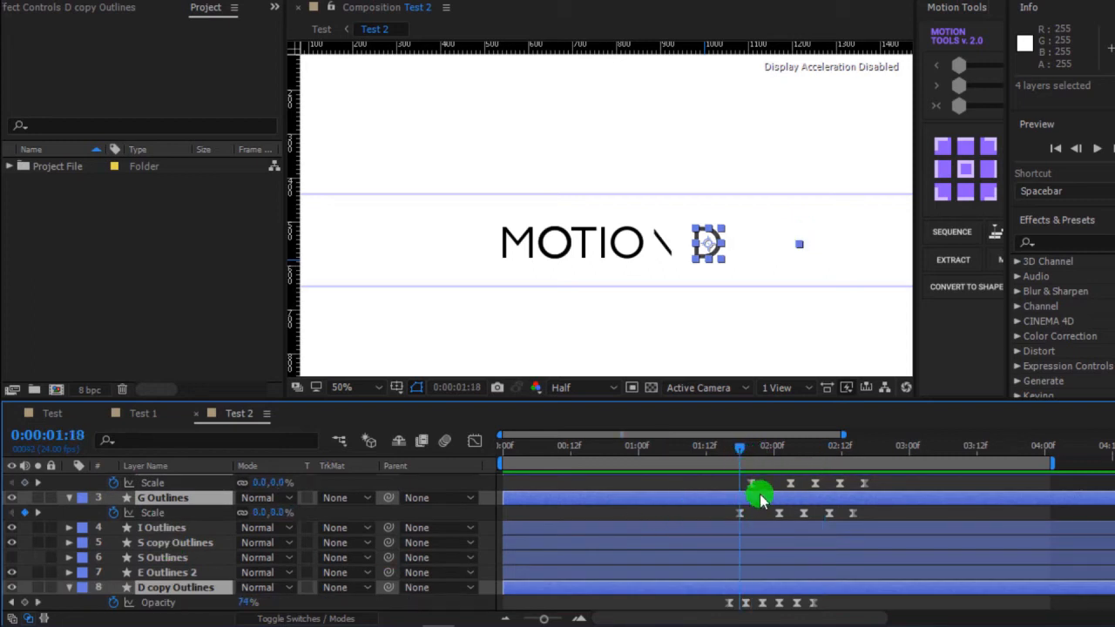
left_click_drag(798, 517, 813, 521)
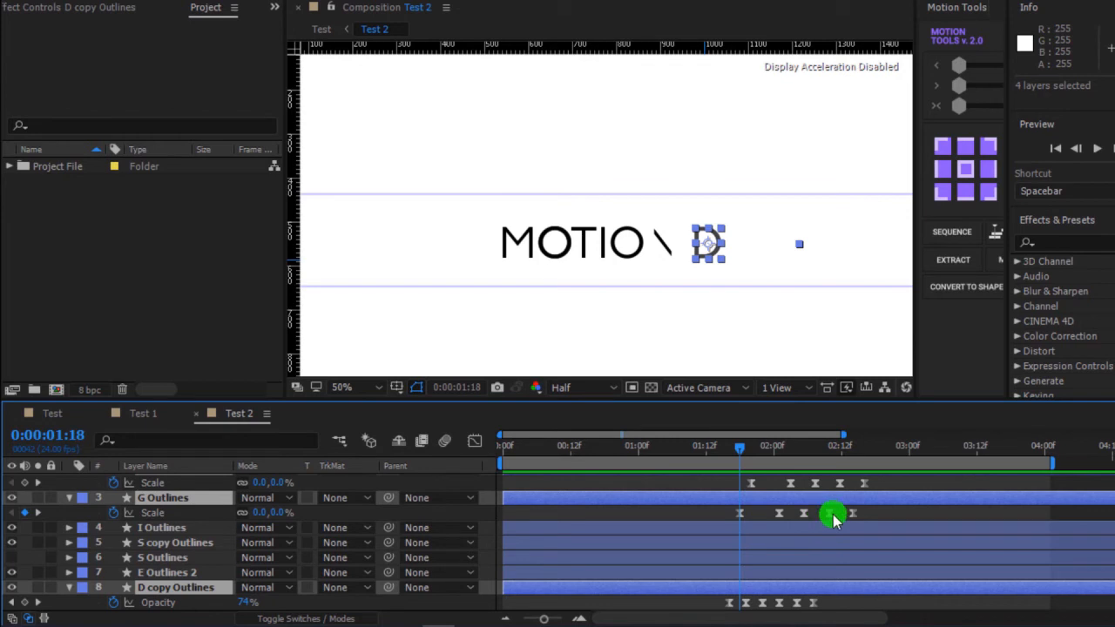
scroll(852, 512, "up", 2)
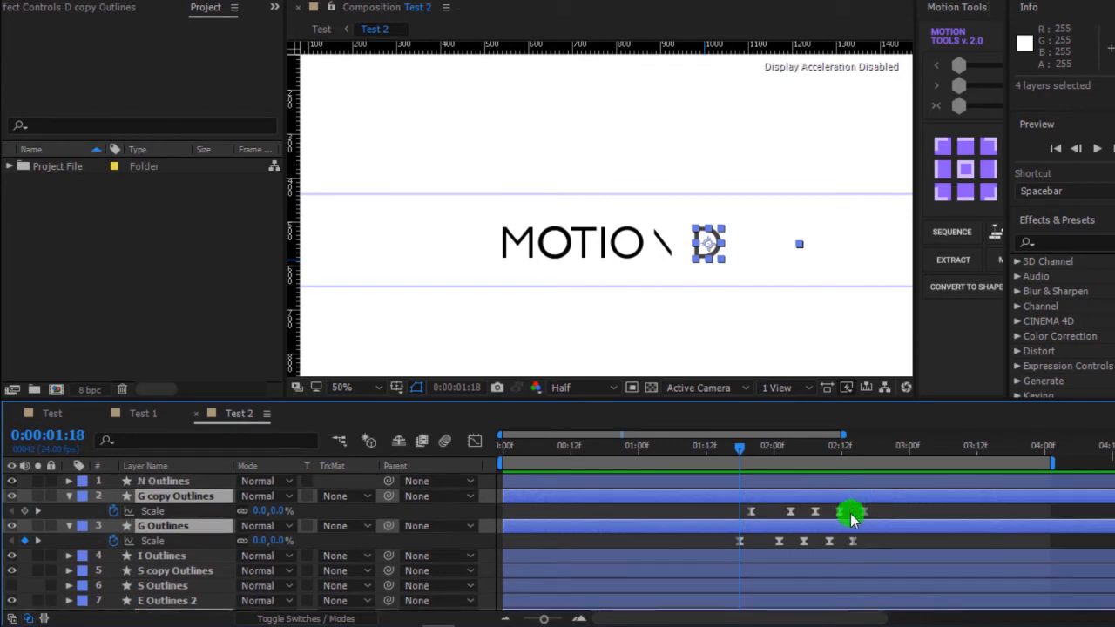
scroll(852, 516, "down", 6)
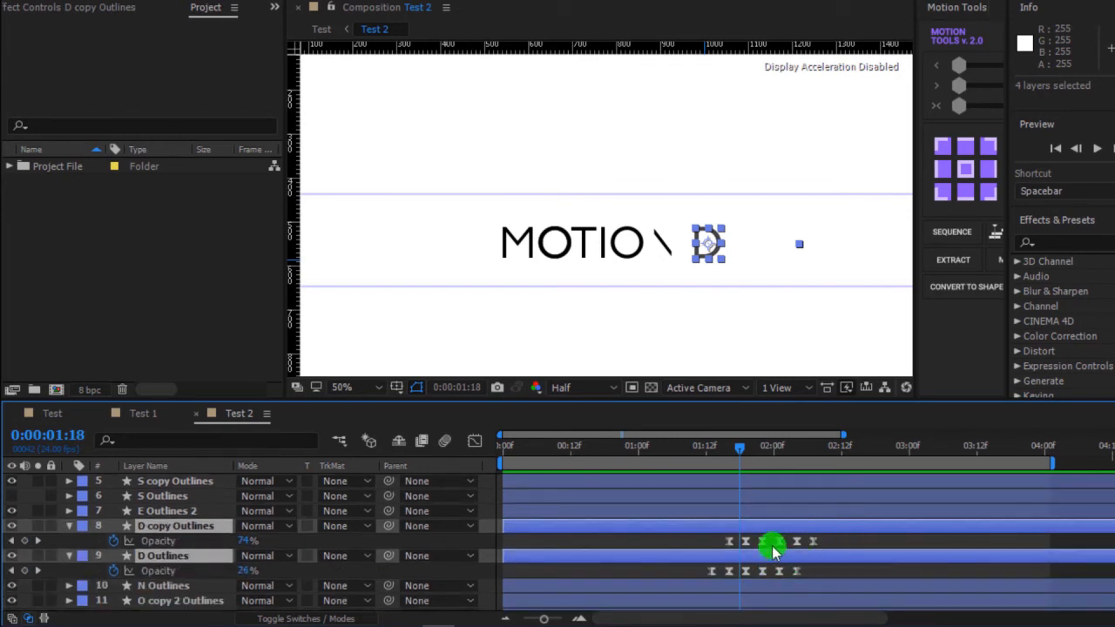
left_click_drag(735, 446, 711, 448)
key("space")
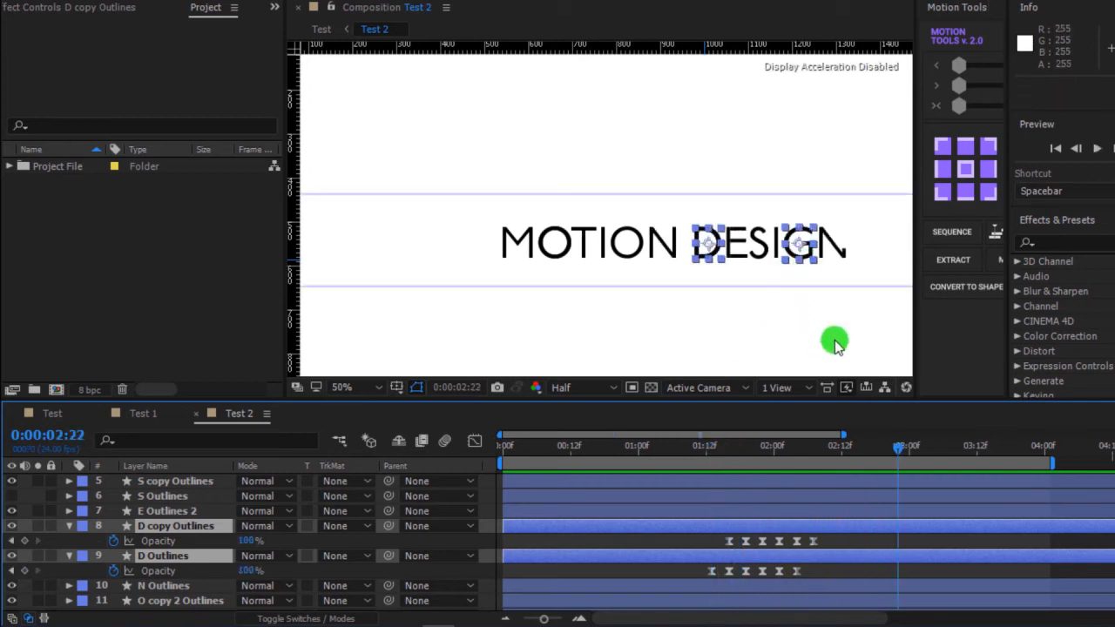
Scrub from 0:00:02:10 to 0:00:02:13 and select the E Outlines 2 letter for a close inspection.
left_click(831, 457)
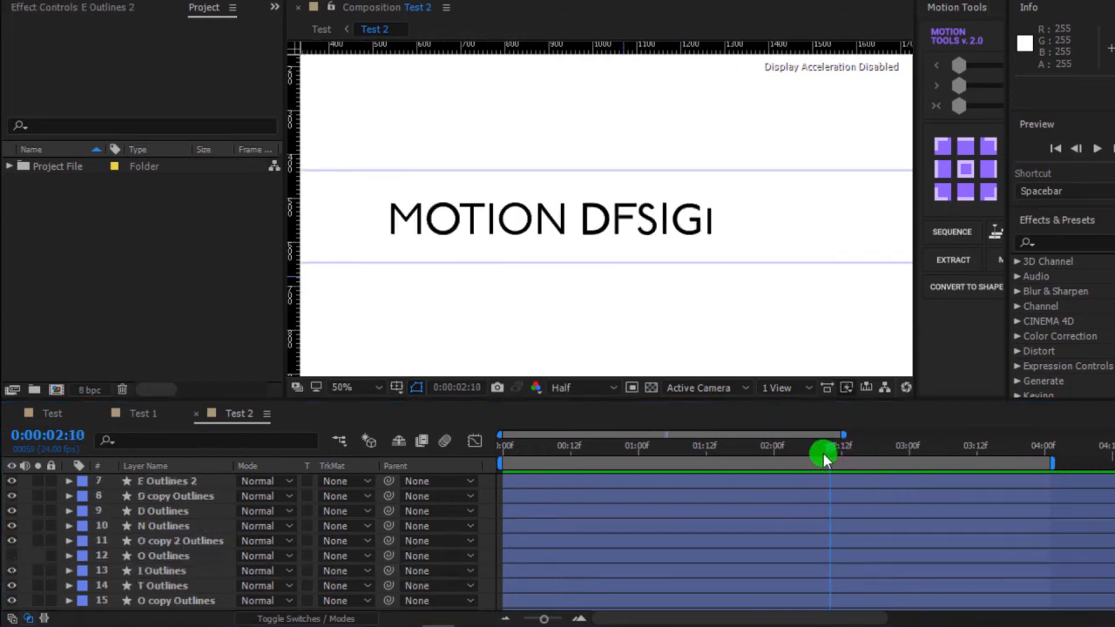
left_click_drag(835, 464, 845, 462)
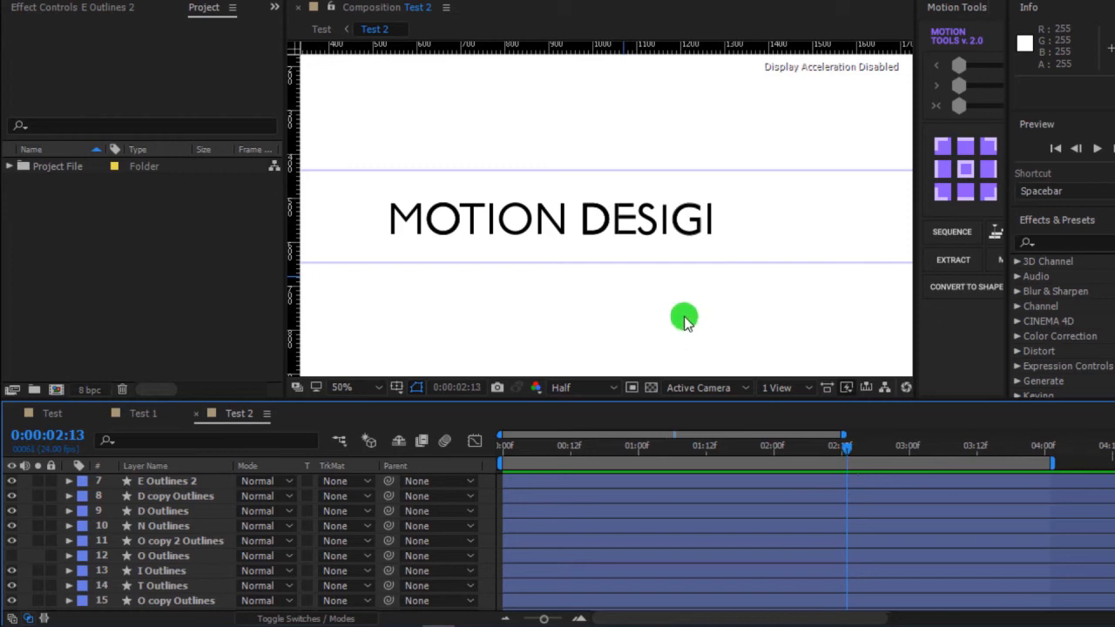
scroll(633, 244, "up", 2)
scroll(634, 244, "up", 1)
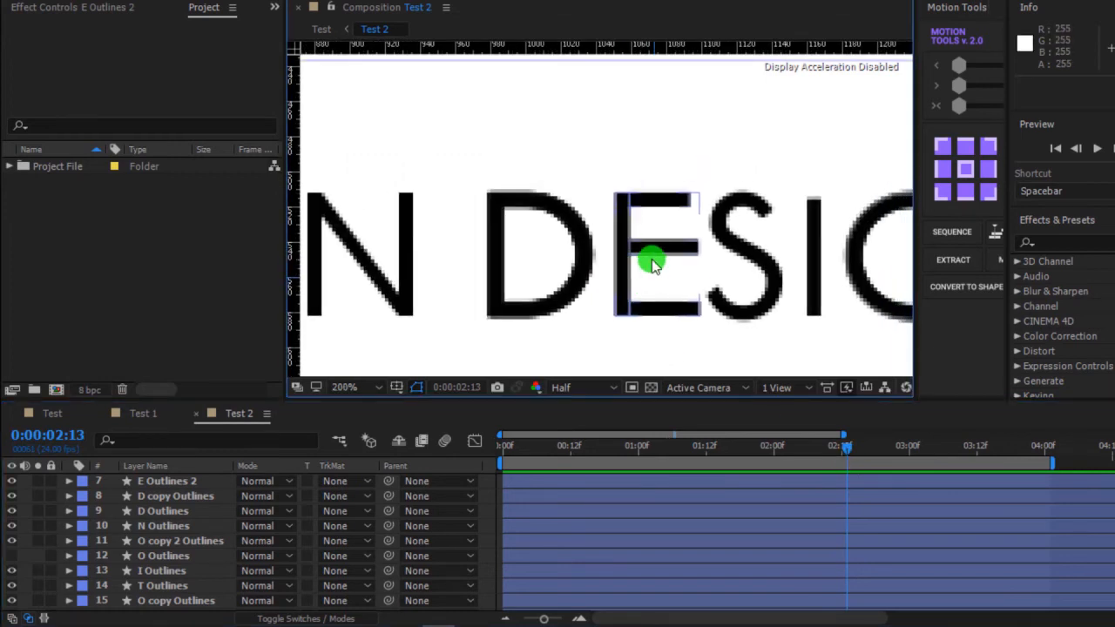
left_click(628, 287)
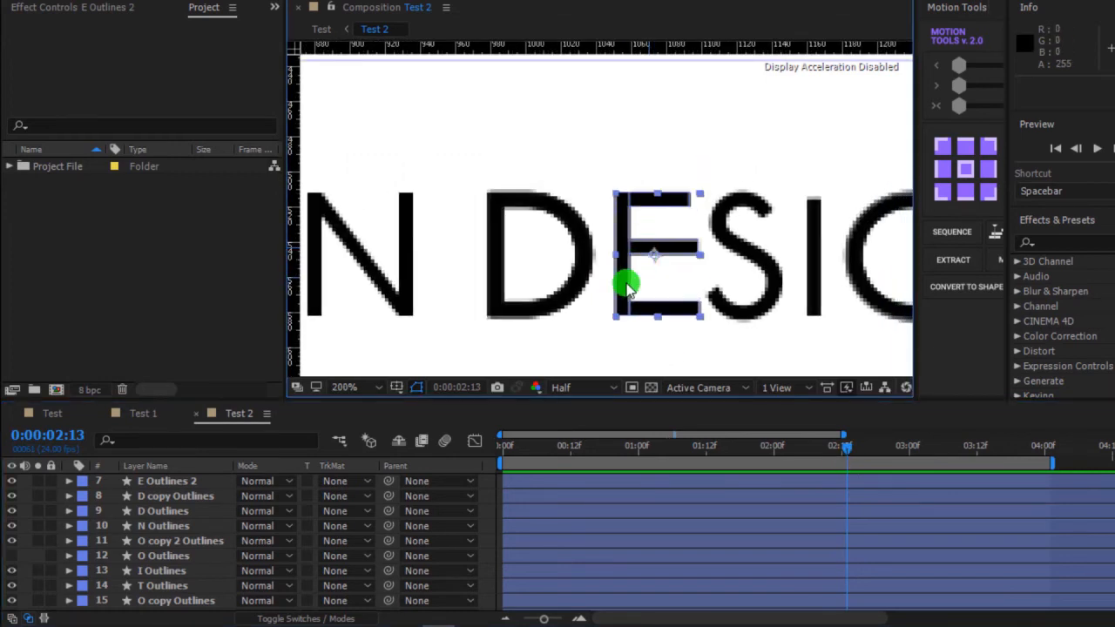
Filter the E Outlines 2 properties by "group", select Group 4 and scrub to 0:00:02:04 to inspect the stem's growth.
left_click(214, 442)
type("group")
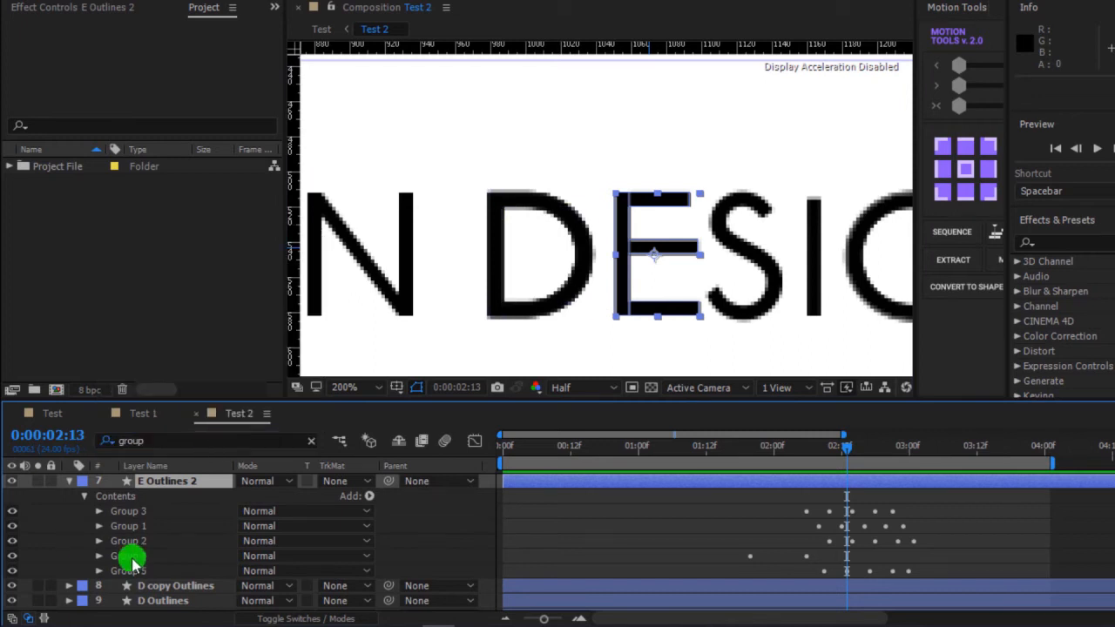
left_click(130, 556)
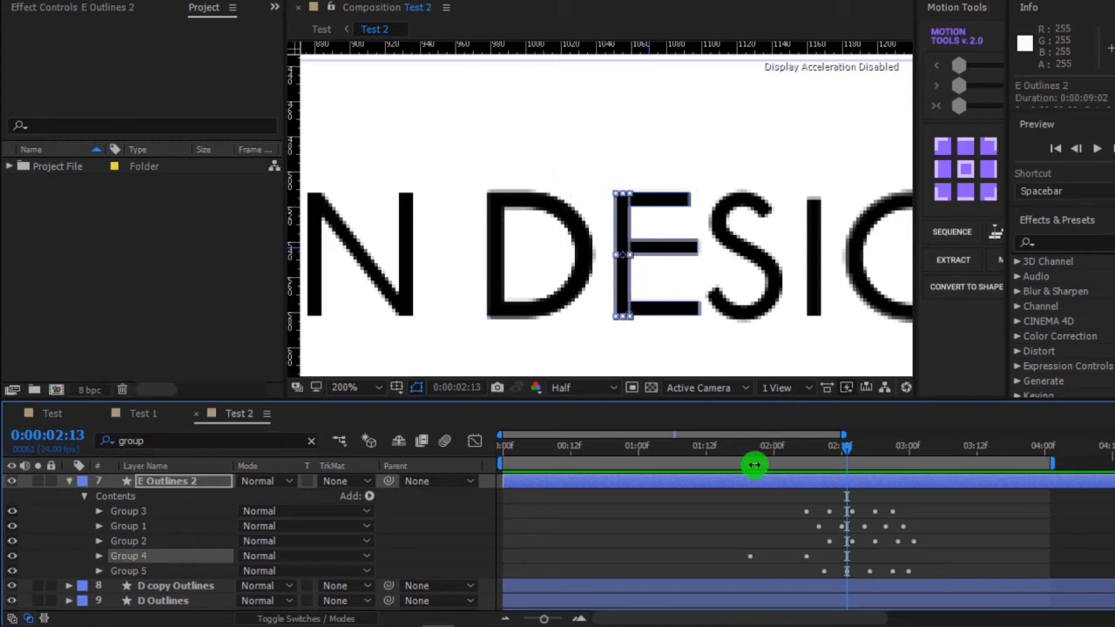
left_click_drag(754, 453, 800, 471)
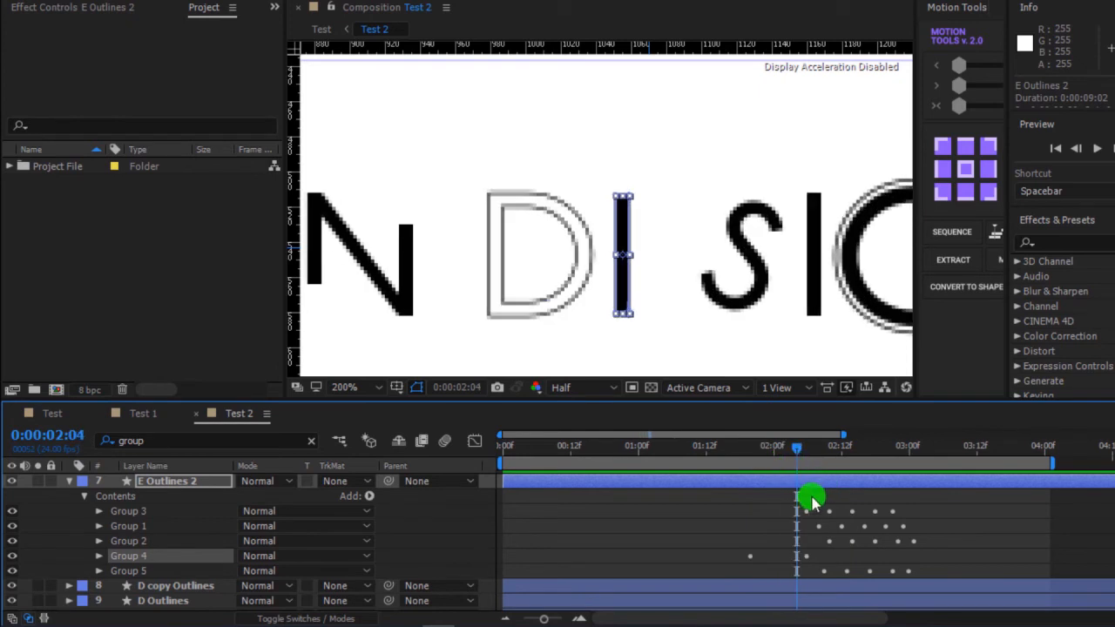
Reveal all keyframed properties of E Outlines 2, select the Group 4 transform to identify it, and deselect it.
key("u")
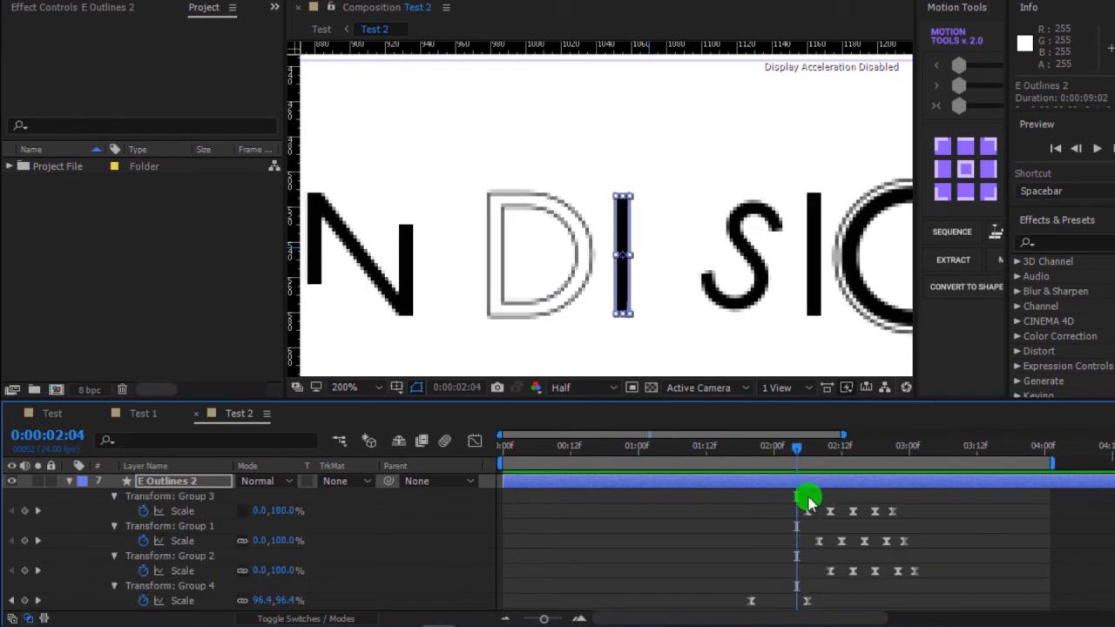
left_click(168, 588)
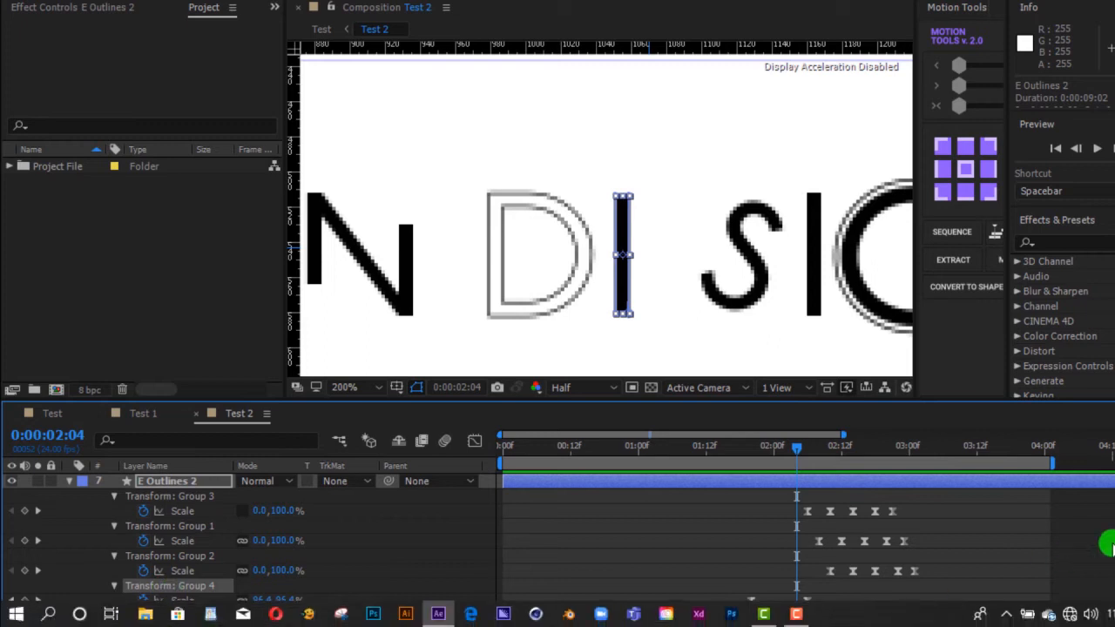
left_click(971, 526)
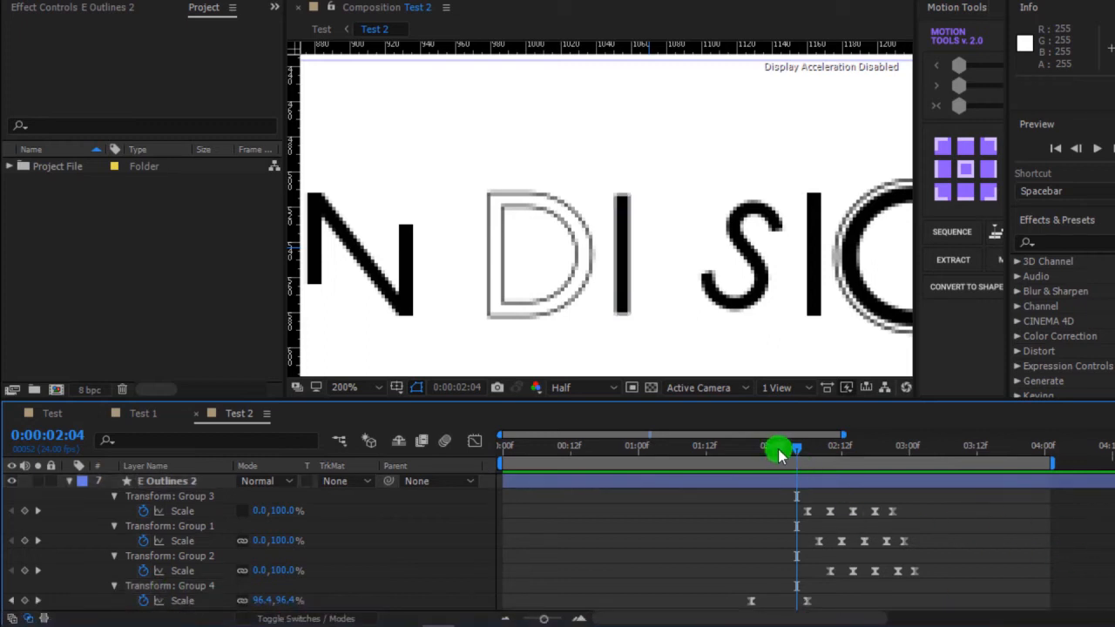
Scrub to 0:00:02:08 and select the upper bar of the E to identify its transform group.
left_click_drag(796, 447, 819, 447)
left_click(640, 201)
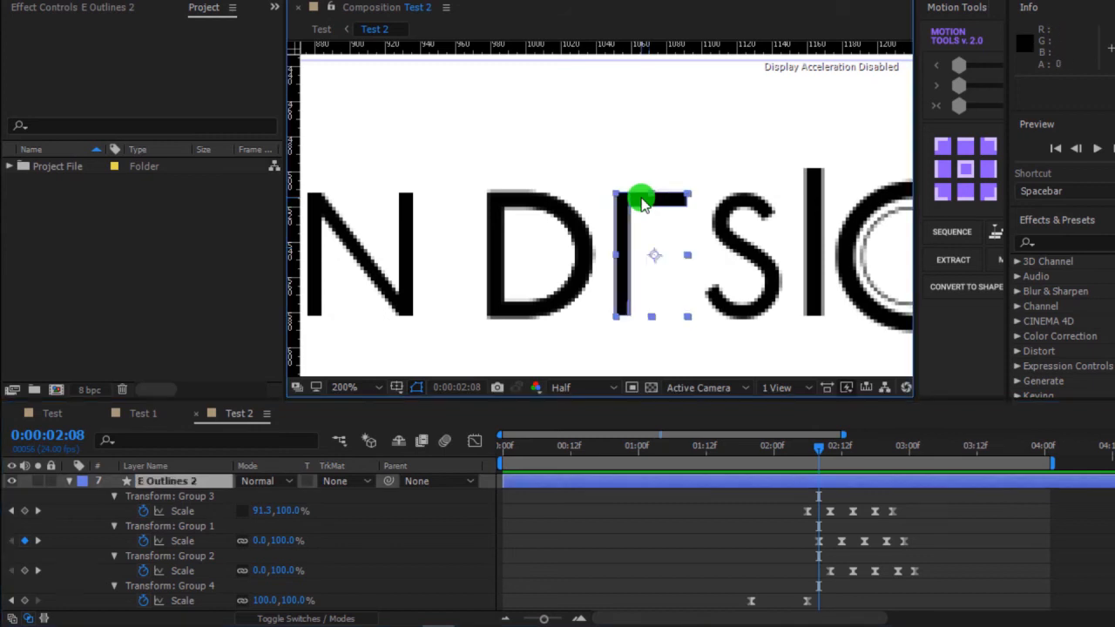
double_click(641, 200)
scroll(220, 526, "down", 1)
scroll(220, 526, "up", 1)
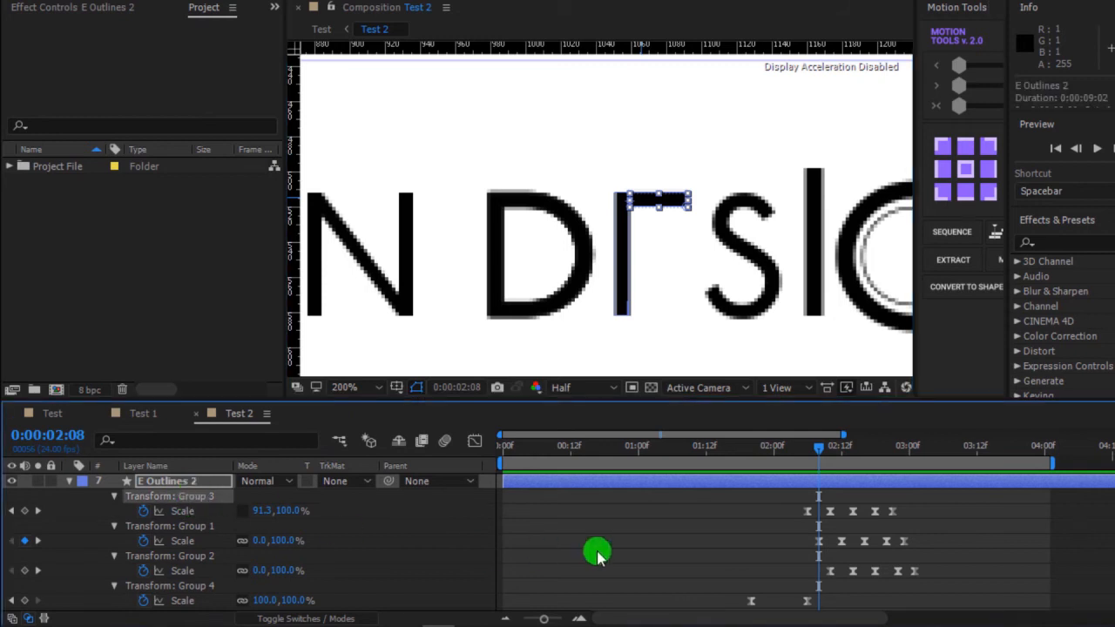
Go through the Group 3 Scale keyframes of the E's upper bar, from 0:00:02:06 to 0:00:02:21.
left_click(807, 449)
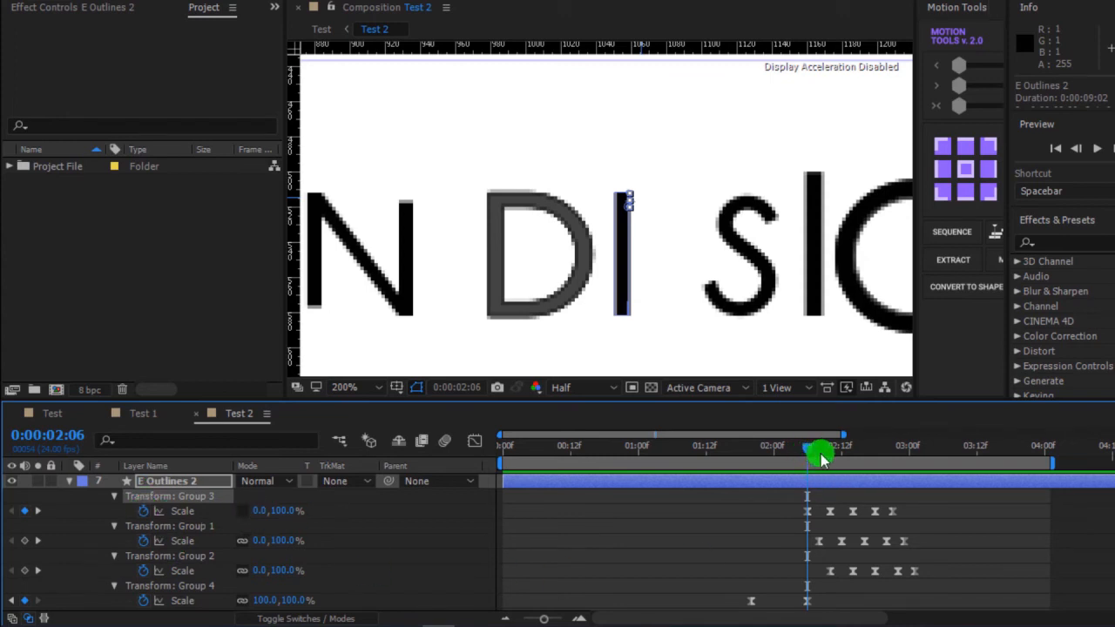
left_click_drag(822, 458, 829, 451)
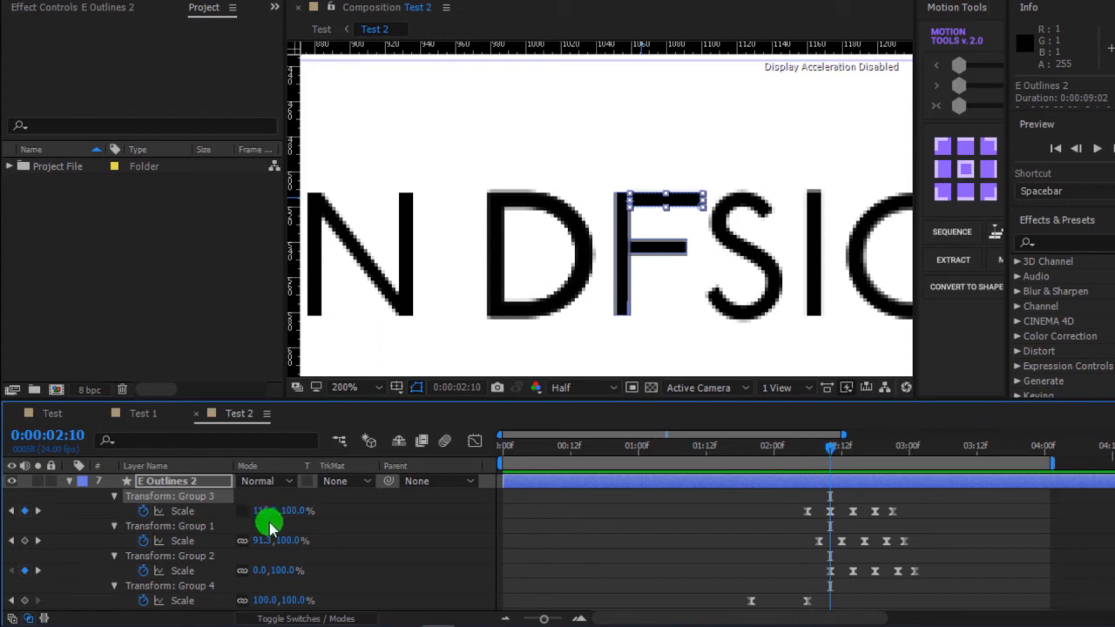
left_click_drag(827, 451, 852, 457)
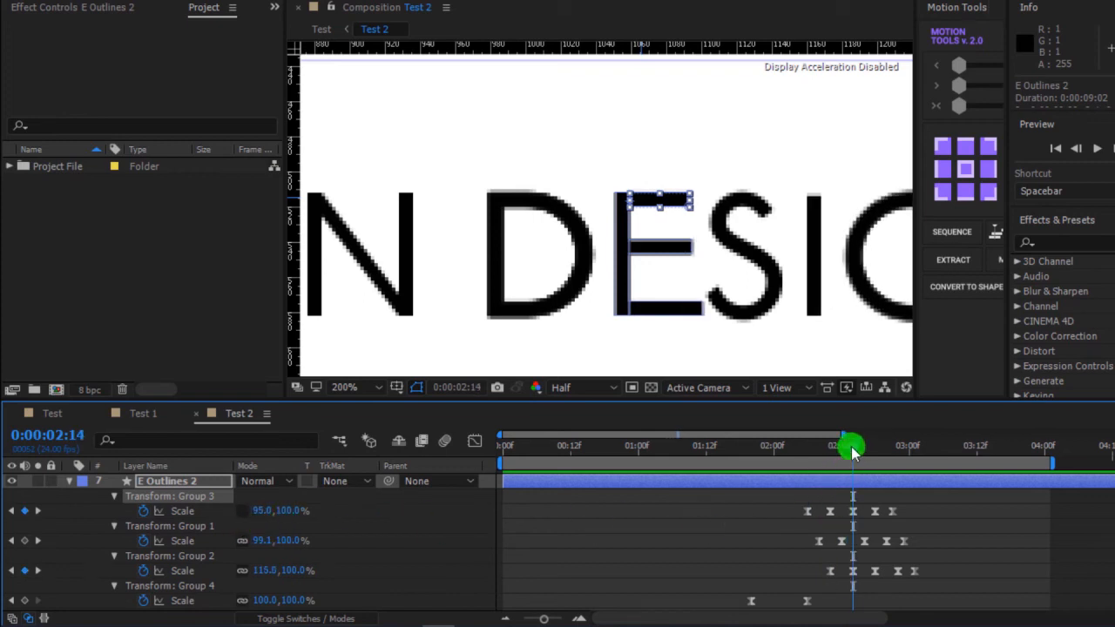
left_click_drag(860, 452, 888, 466)
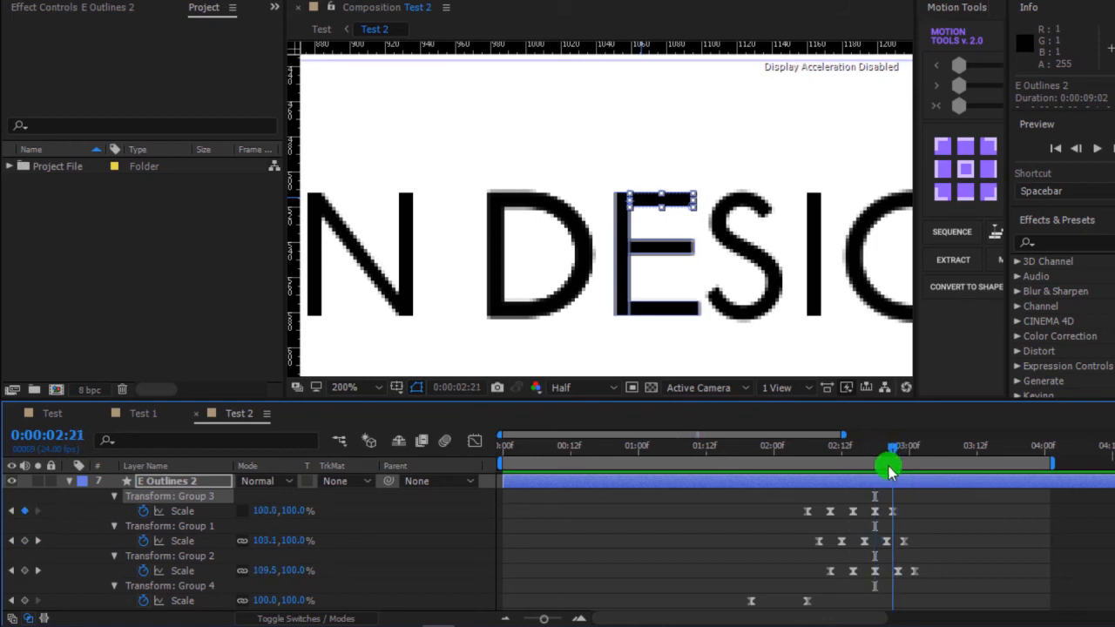
Select the middle and lower bars of the E in turn to inspect their shape groups.
left_click(692, 230)
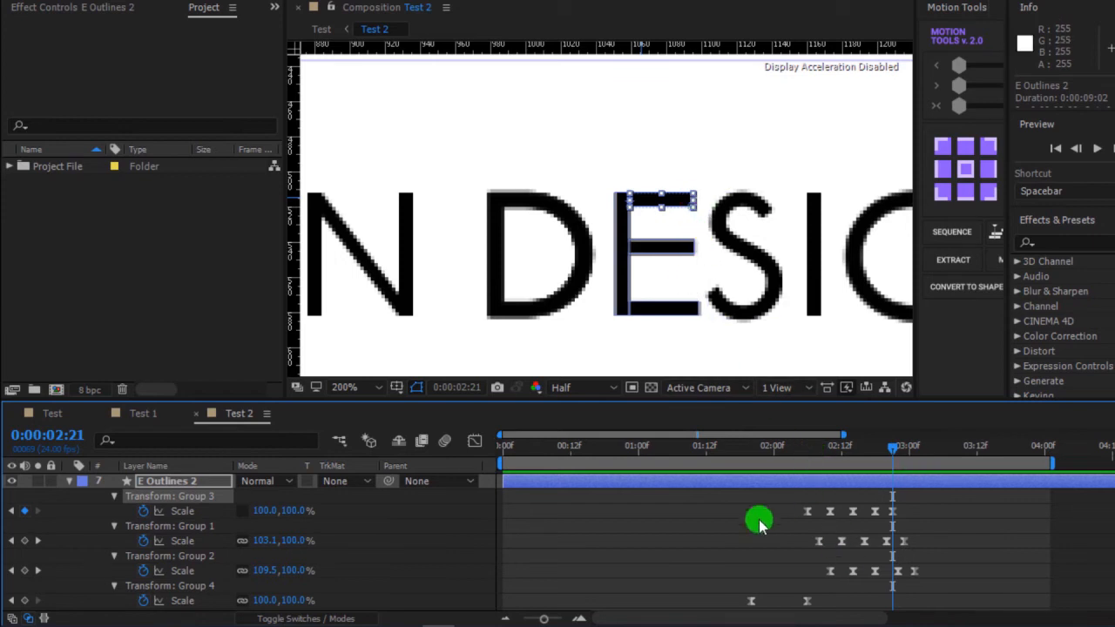
left_click(686, 255)
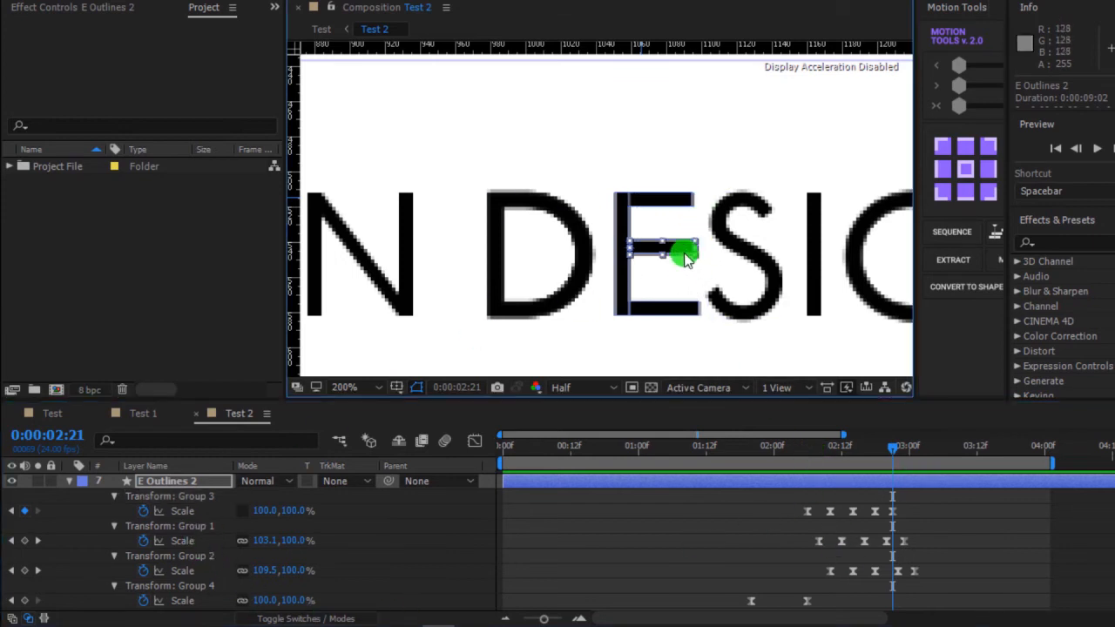
left_click(672, 308)
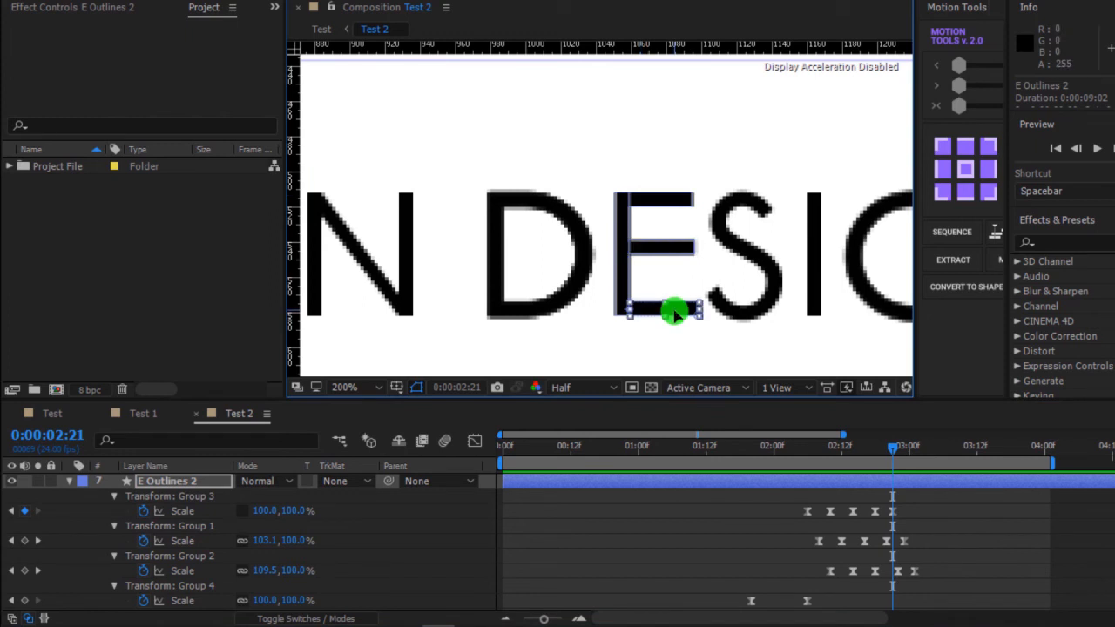
Play back the E animation from 0:00:02:04 and again from 0:00:01:19, and select the I Outlines letter in DESIGN.
left_click(798, 452)
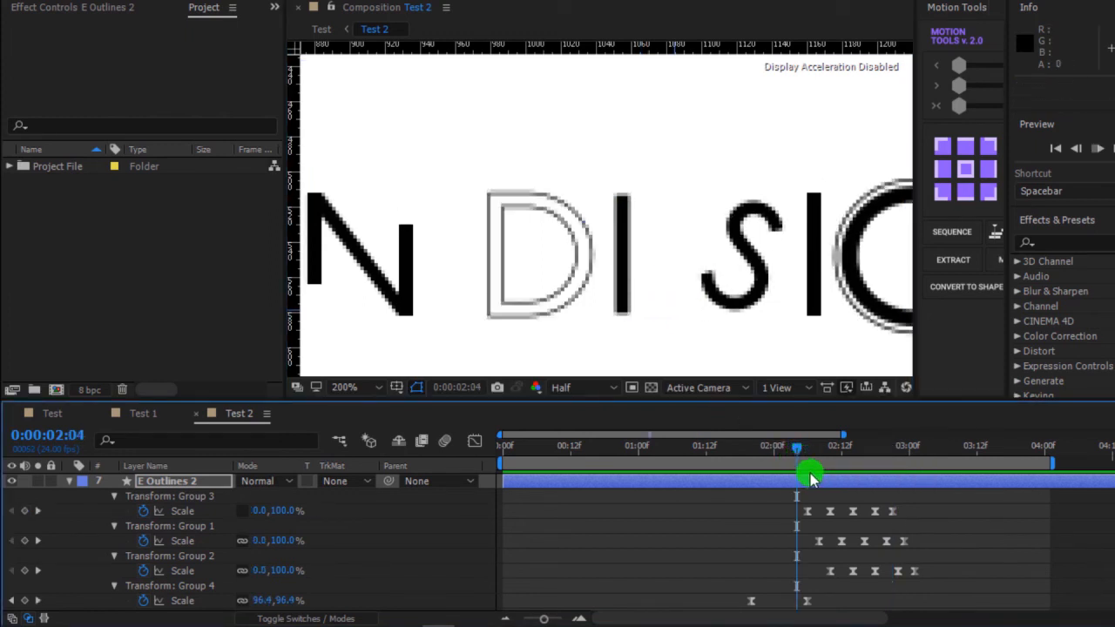
key("space")
key("space")
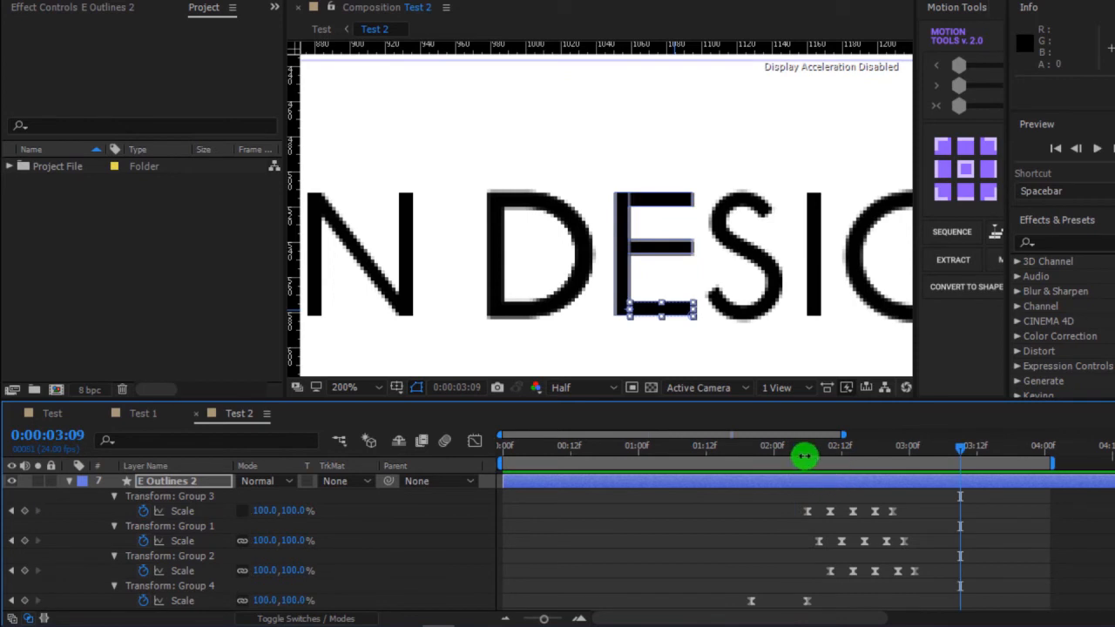
left_click(781, 455)
left_click_drag(781, 455, 747, 466)
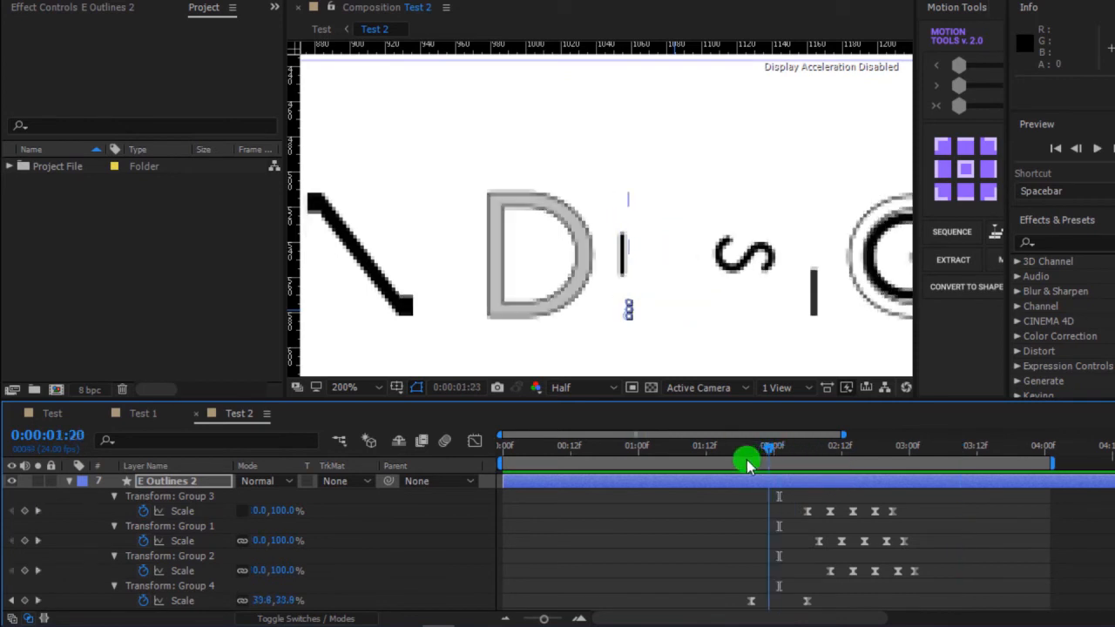
key("space")
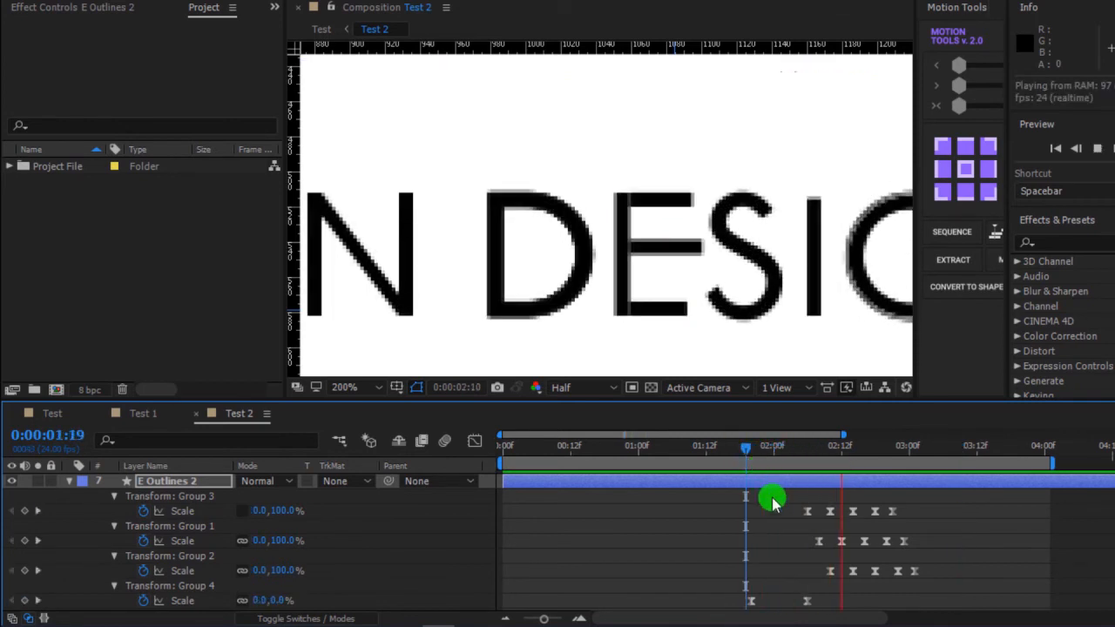
key("space")
left_click(816, 283)
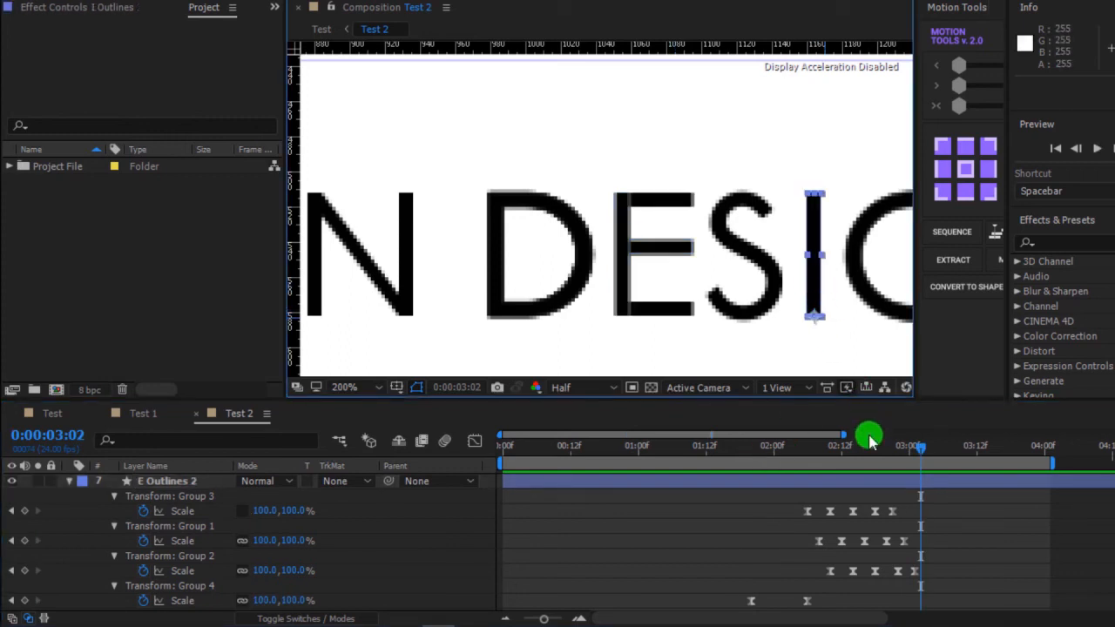
Scrub back to 0:00:02:02 in Test 2 and play the animation with the I of DESIGN selected.
left_click_drag(910, 450, 853, 453)
left_click(785, 451)
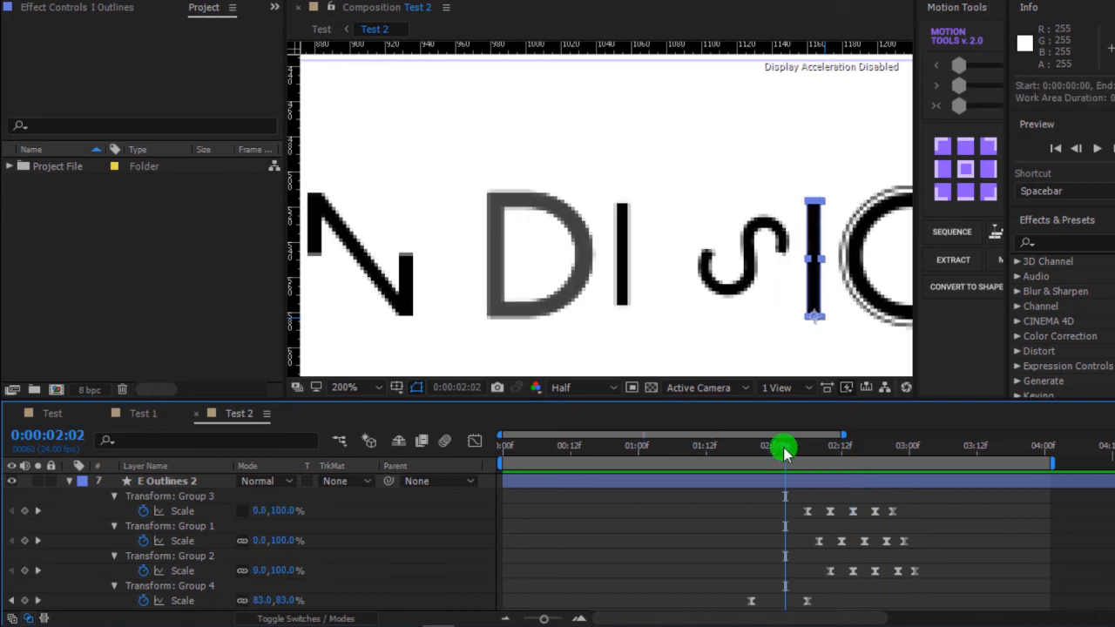
key("space")
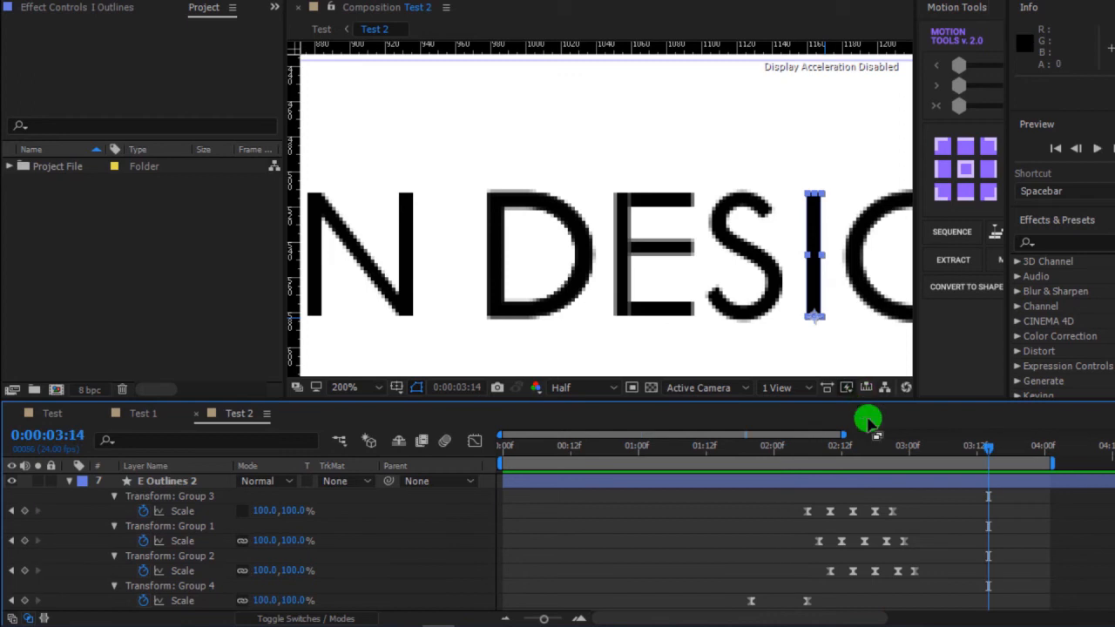
Select the S copy Outlines letter at 0:00:02:00 and reveal its keyframed properties.
key("comma")
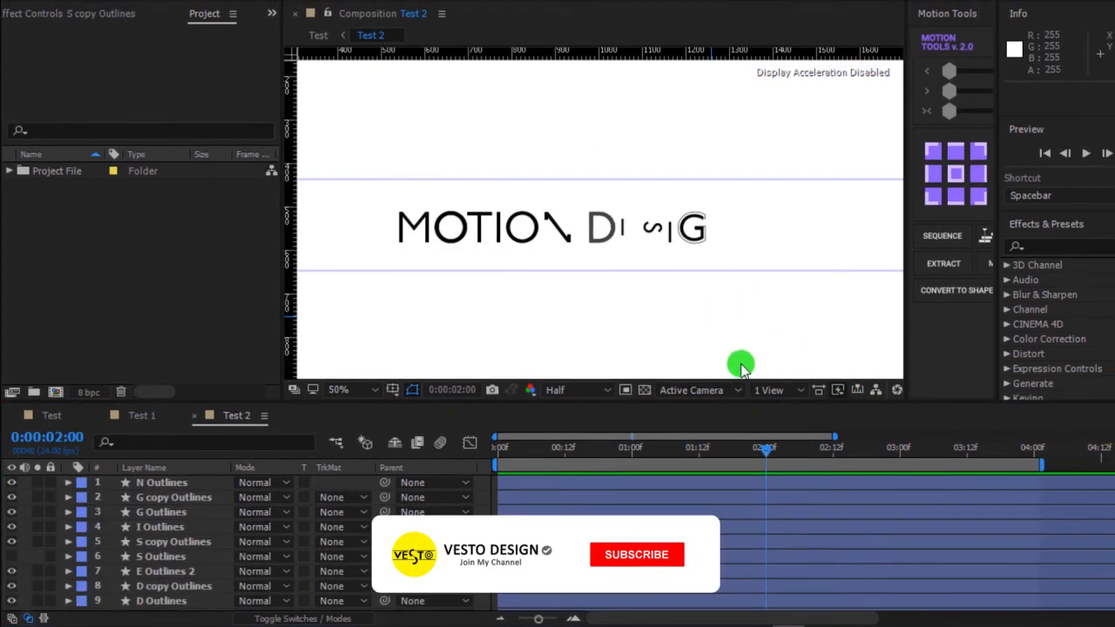
left_click(655, 229)
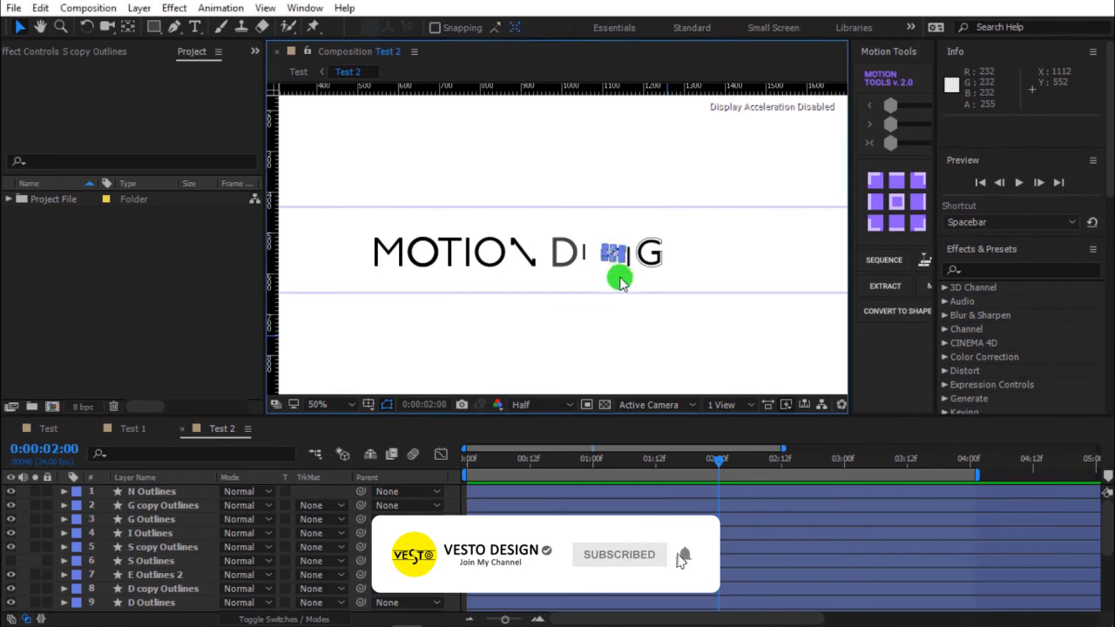
scroll(620, 267, "up", 2)
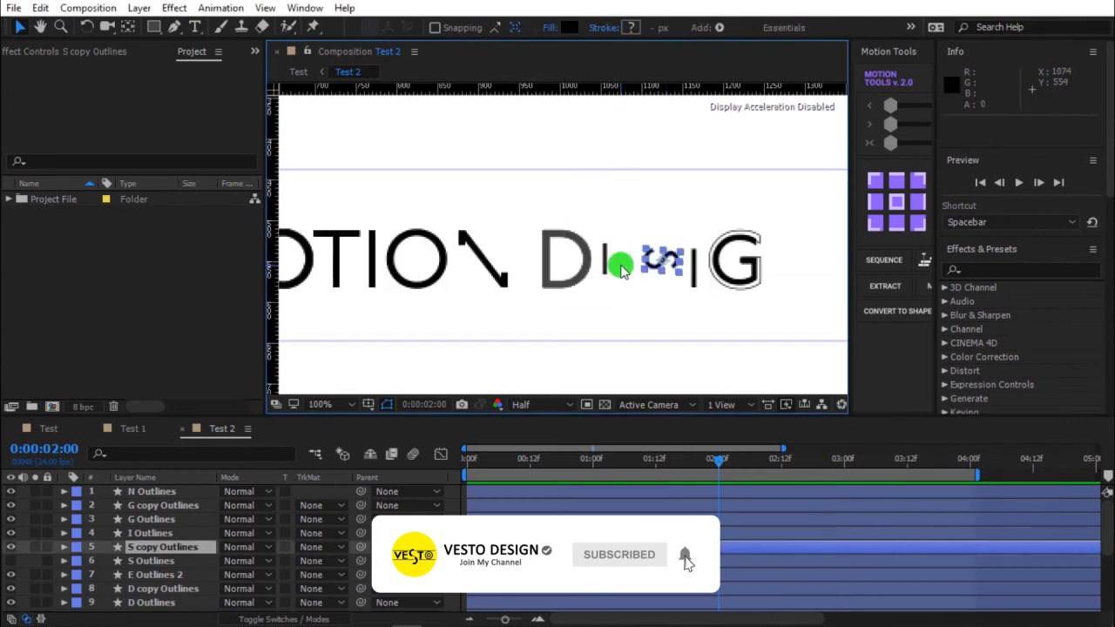
key("space")
left_click_drag(709, 298, 598, 293)
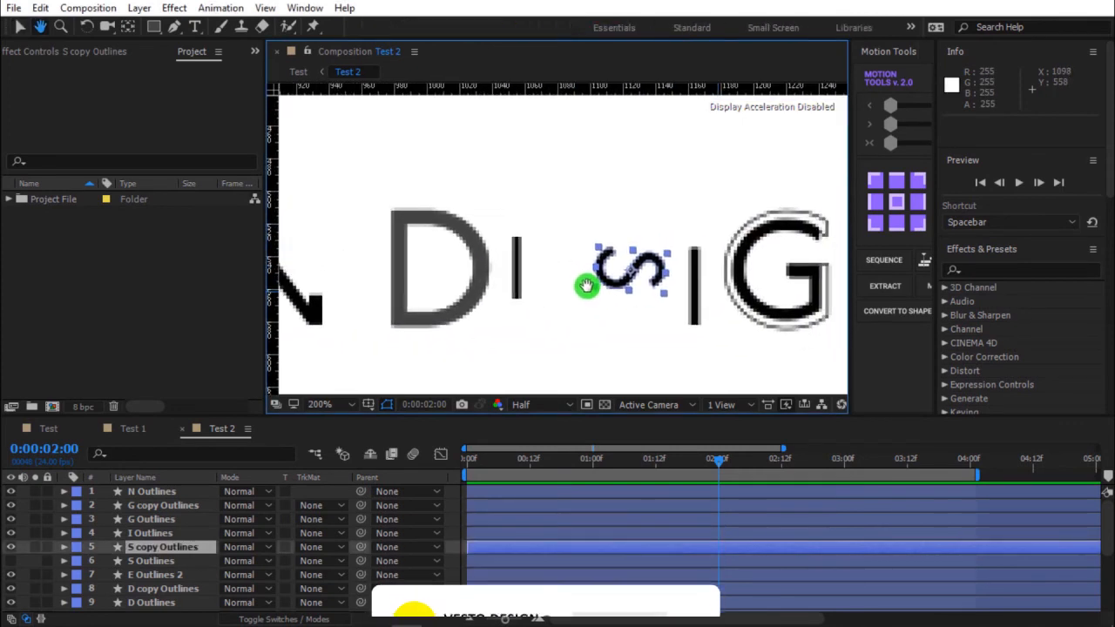
key("u")
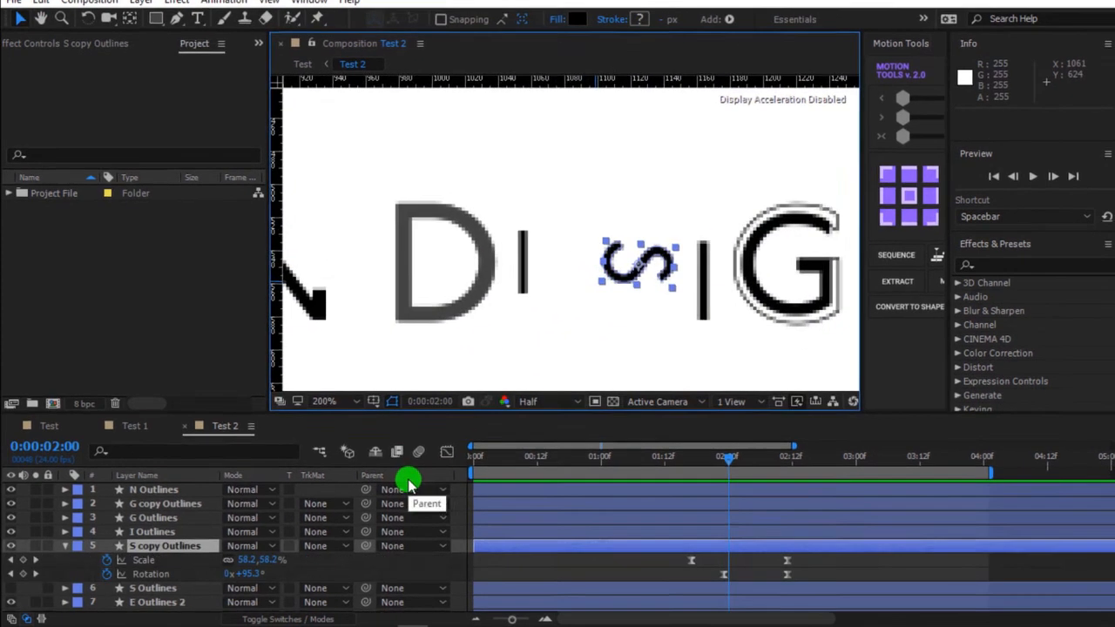
Go through the S letter's Scale and Rotation keyframes from 0:00:01:17 to 0:00:02:11, and play it back from 0:00:01:15.
left_click(736, 452)
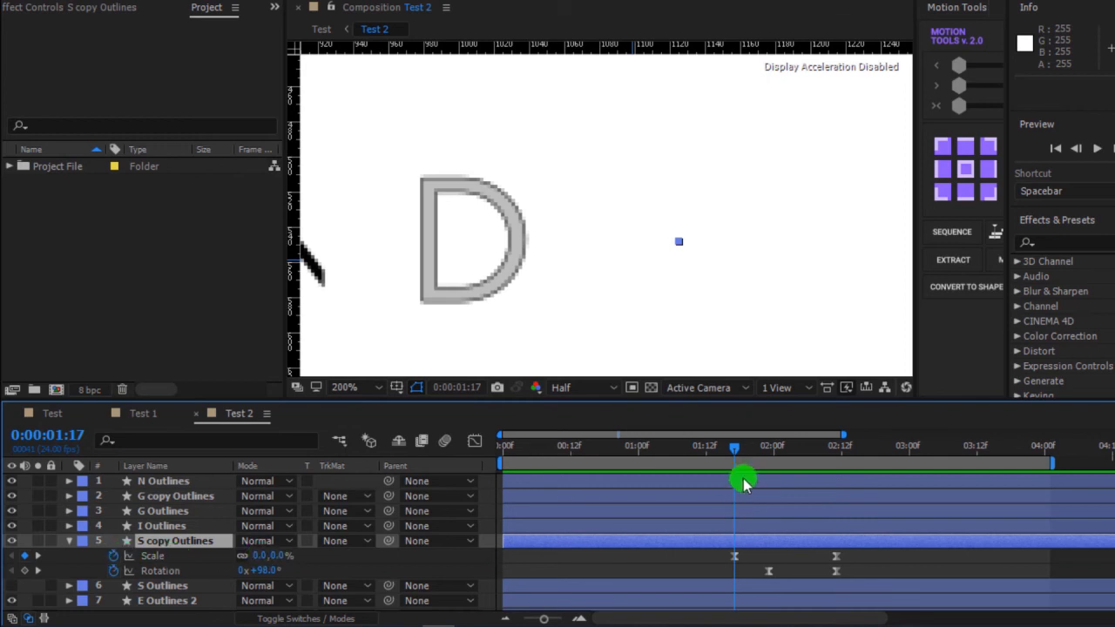
left_click_drag(736, 457, 839, 483)
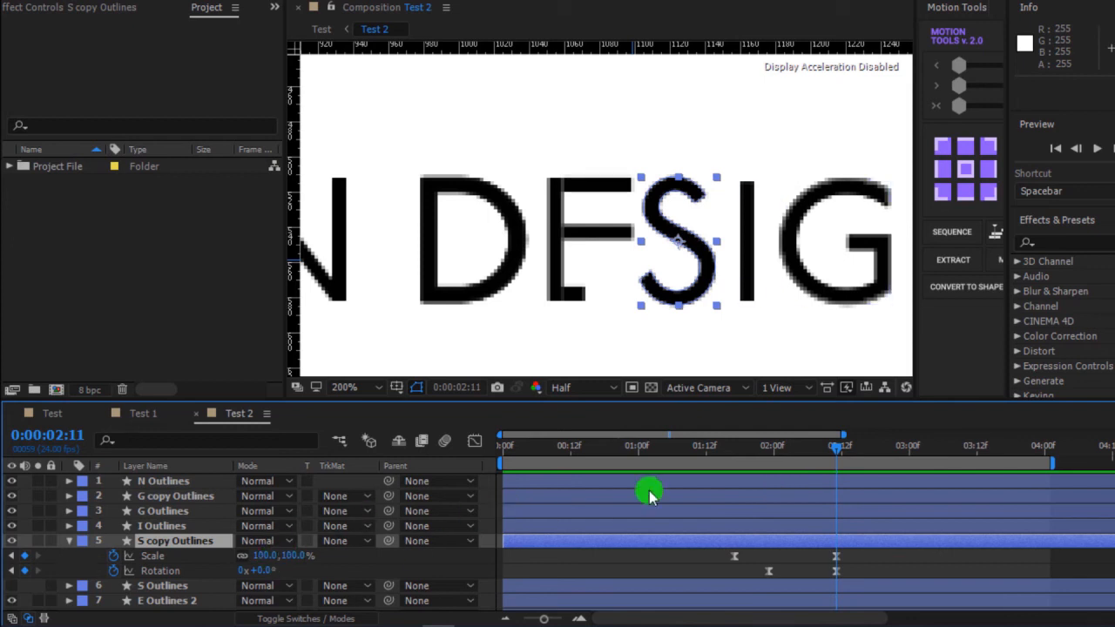
left_click(776, 454)
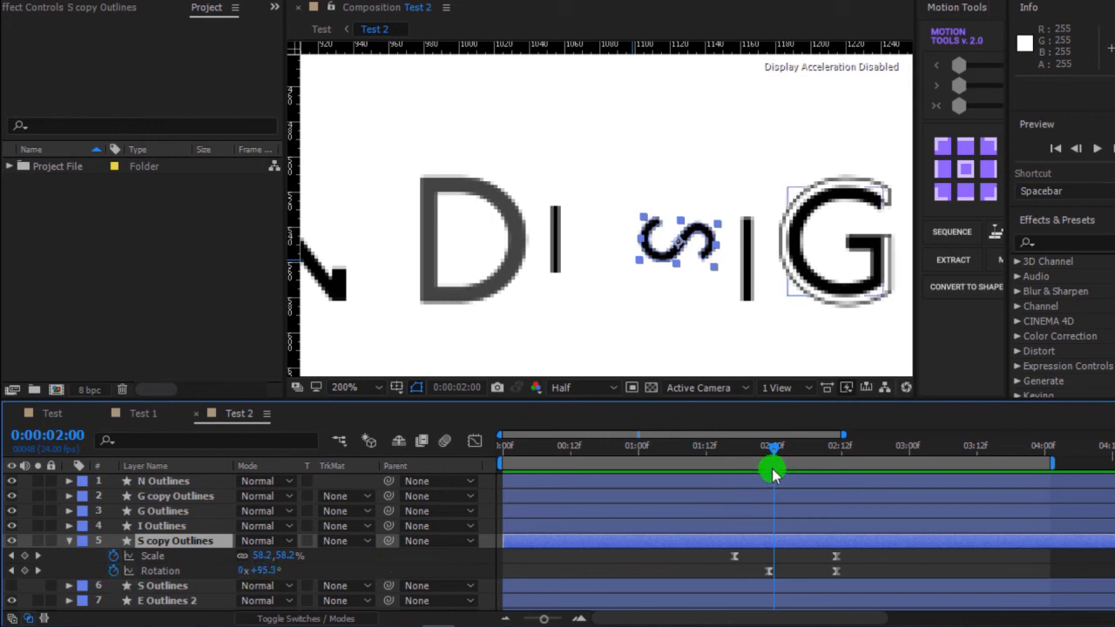
left_click_drag(797, 462, 839, 469)
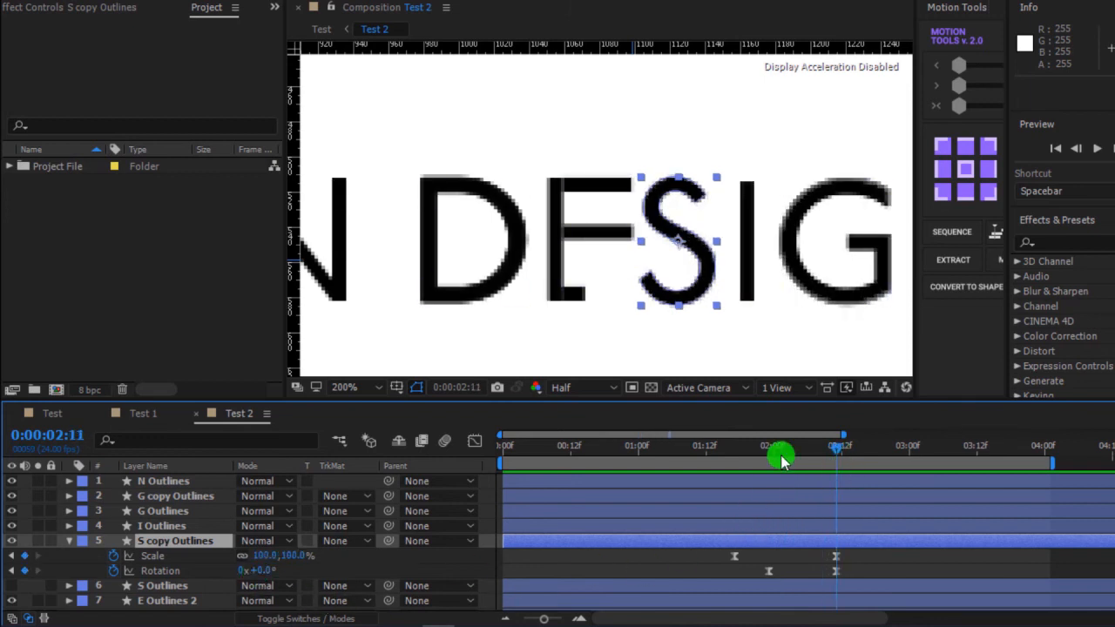
left_click_drag(778, 459, 726, 478)
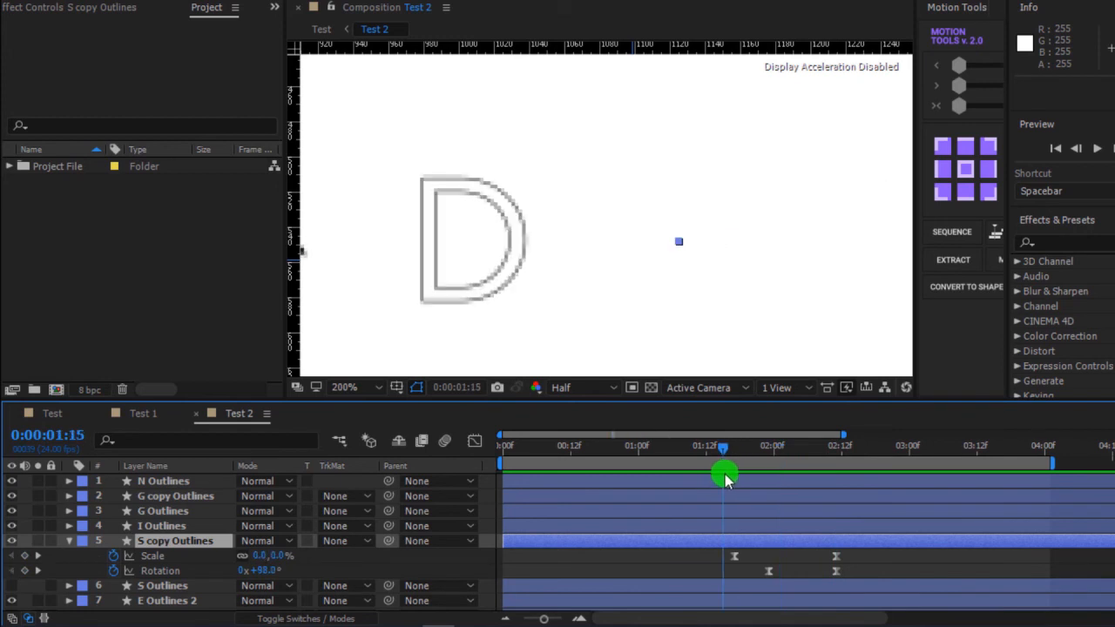
key("space")
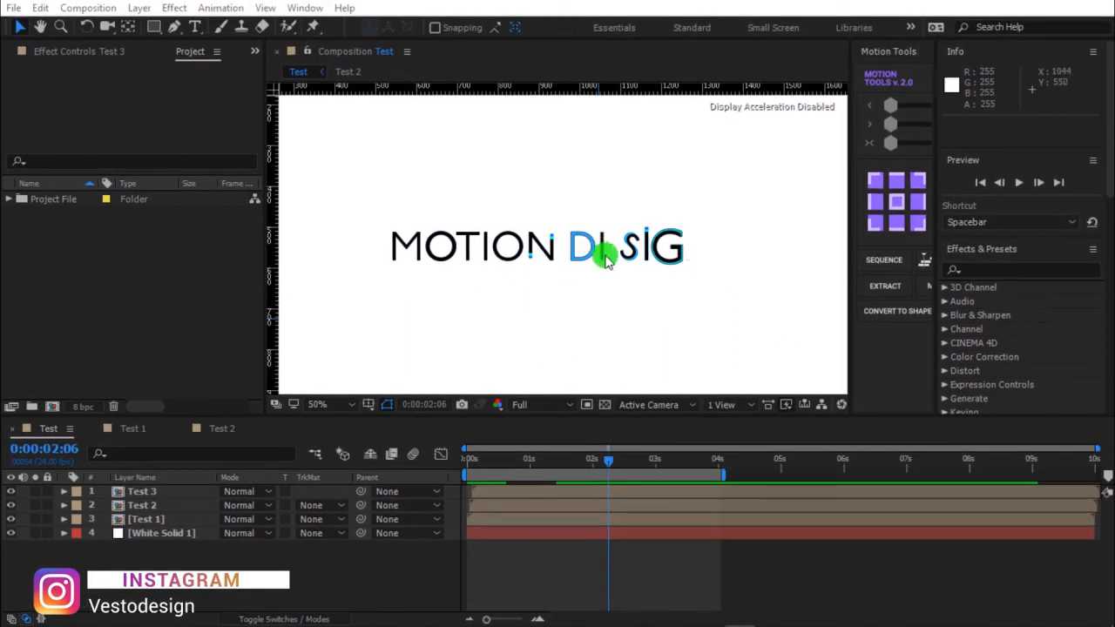
In the Test composition, check the editing commands available for Test 3, and select the Test 1 and Test 2 layers in turn.
left_click(575, 493)
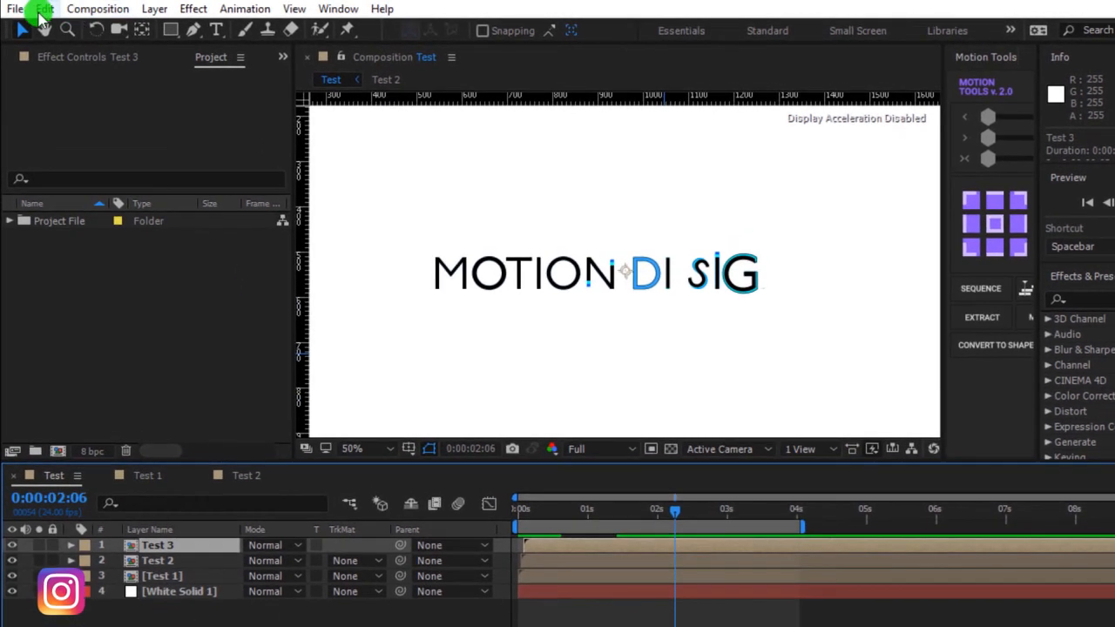
left_click(42, 11)
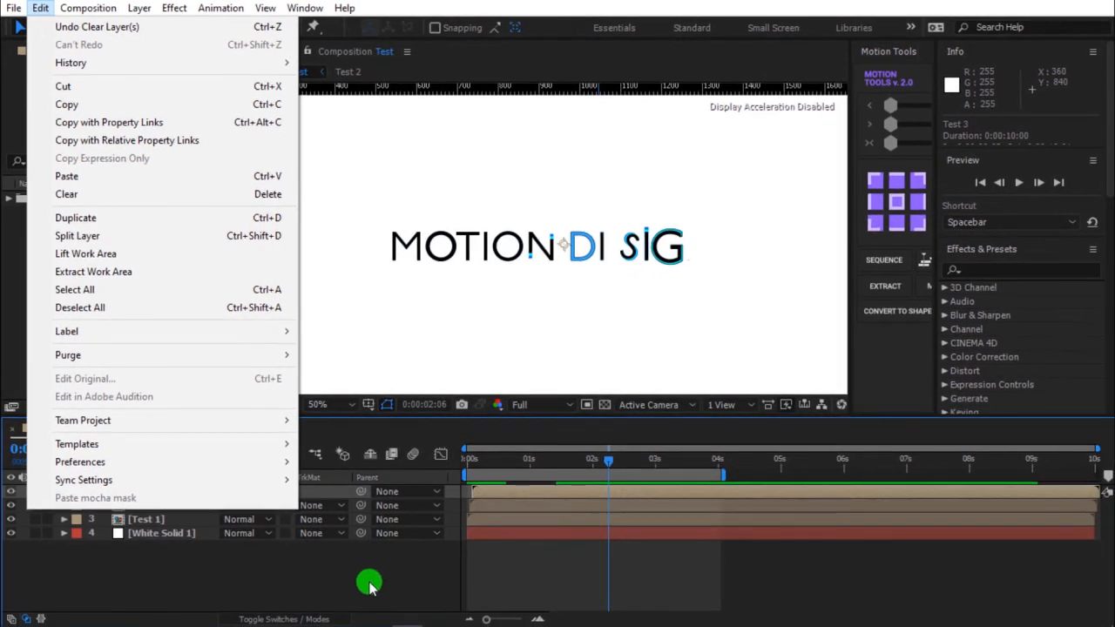
left_click(366, 581)
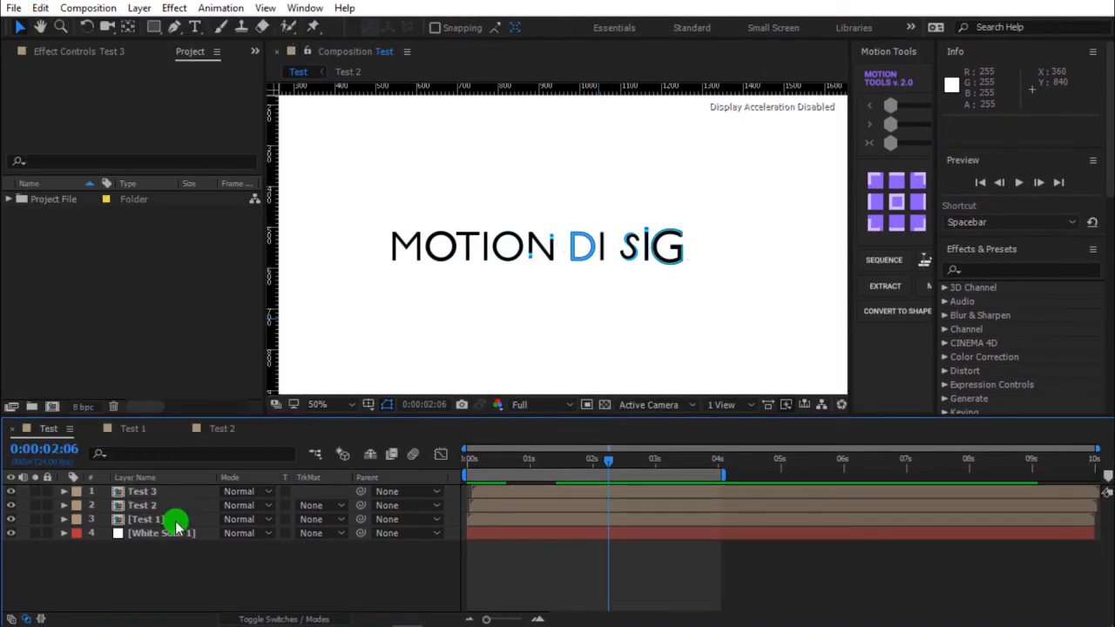
left_click(160, 512)
left_click(160, 519)
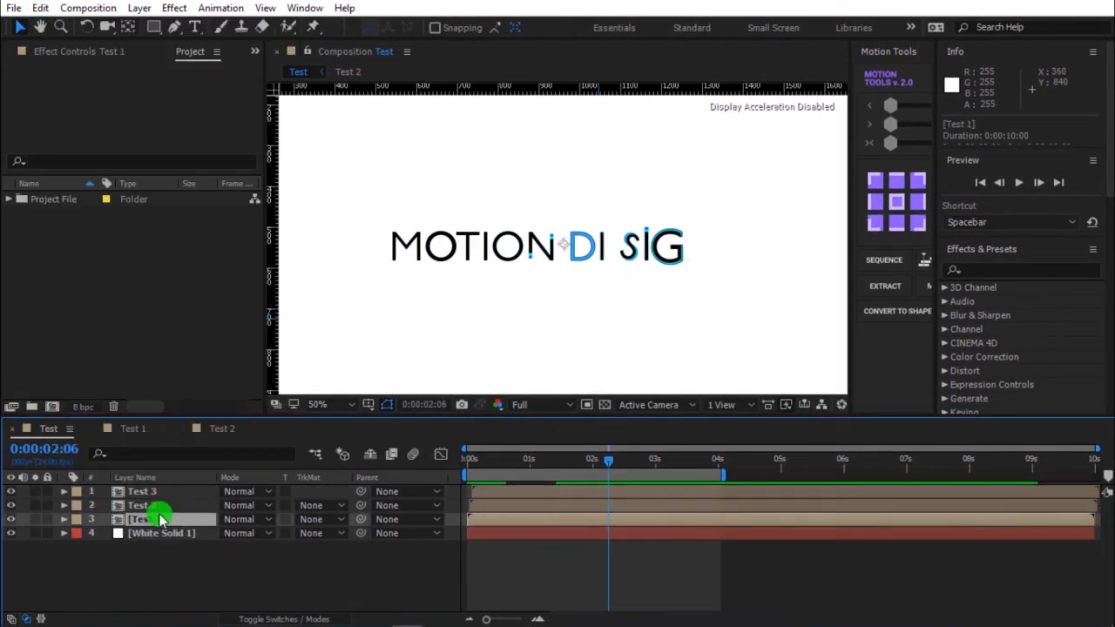
left_click(160, 507)
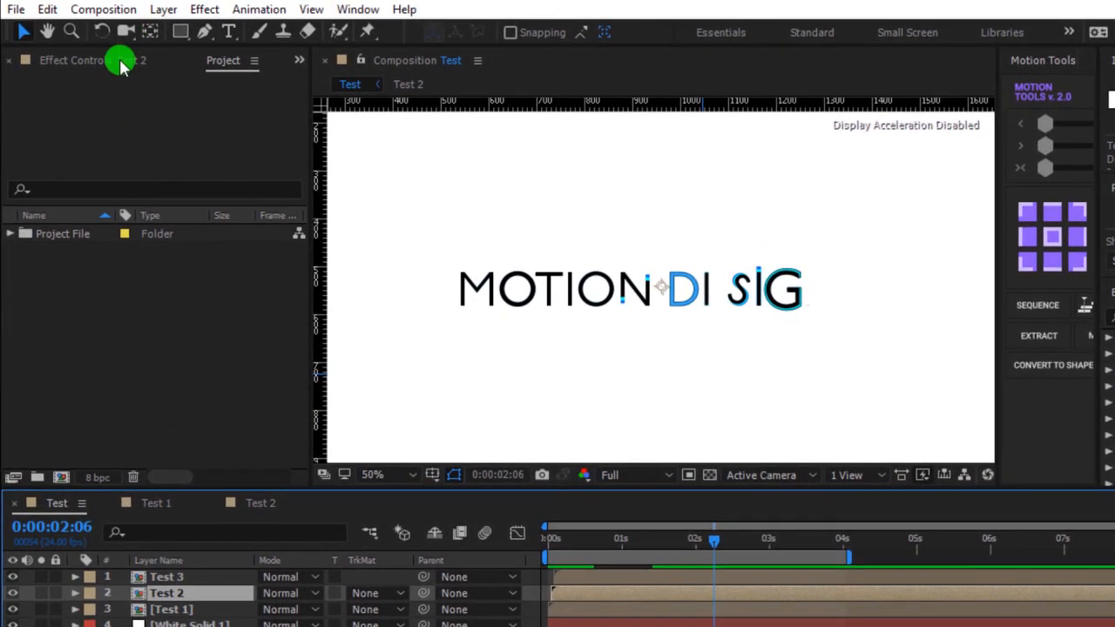
Show the effect controls of the Test 2 layer and search the effects library for "fill" to locate the Fill effect.
left_click(103, 54)
left_click(61, 103)
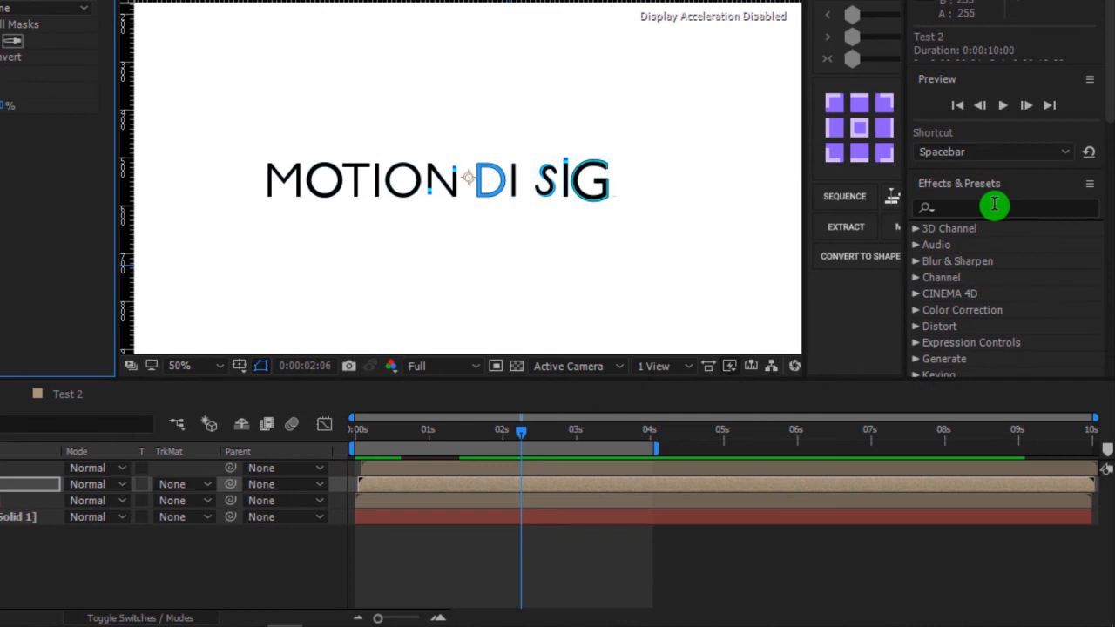
left_click(994, 207)
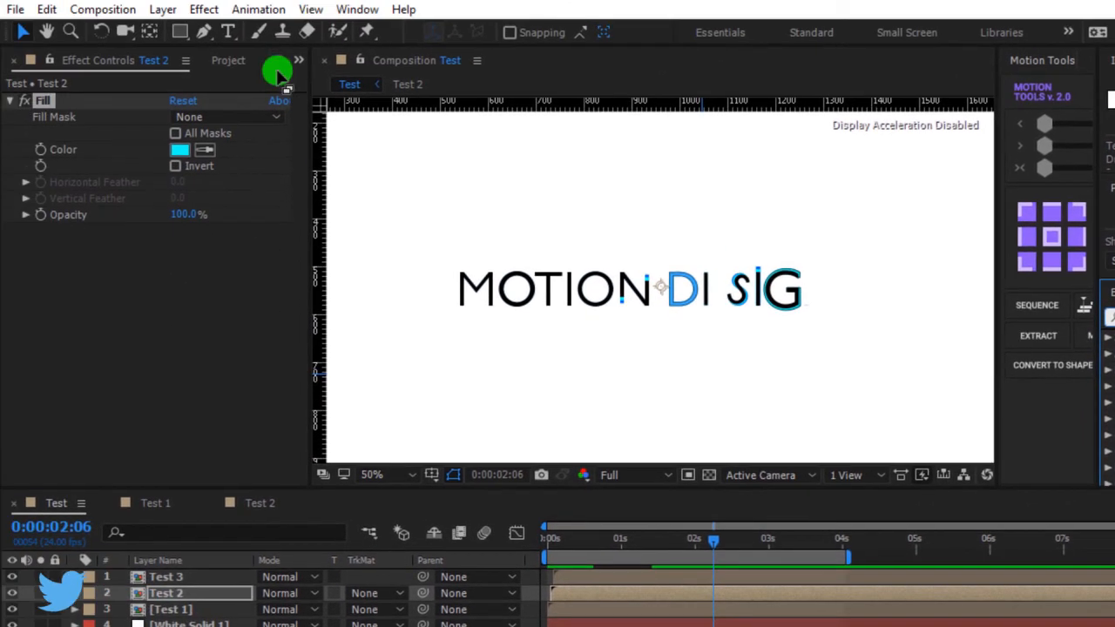
left_click(357, 8)
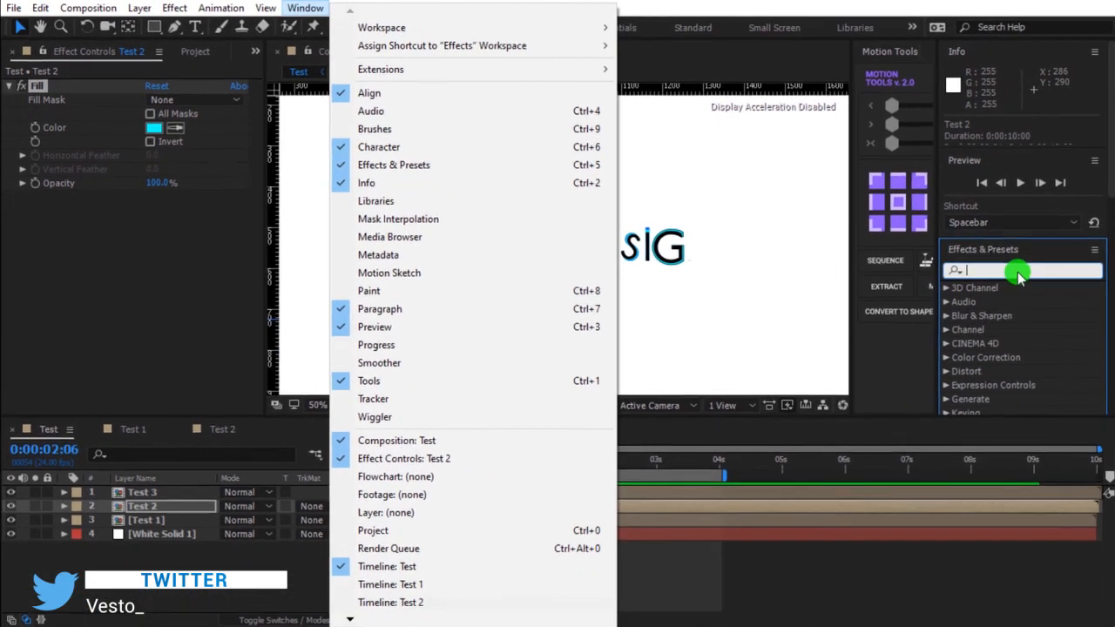
left_click(1012, 269)
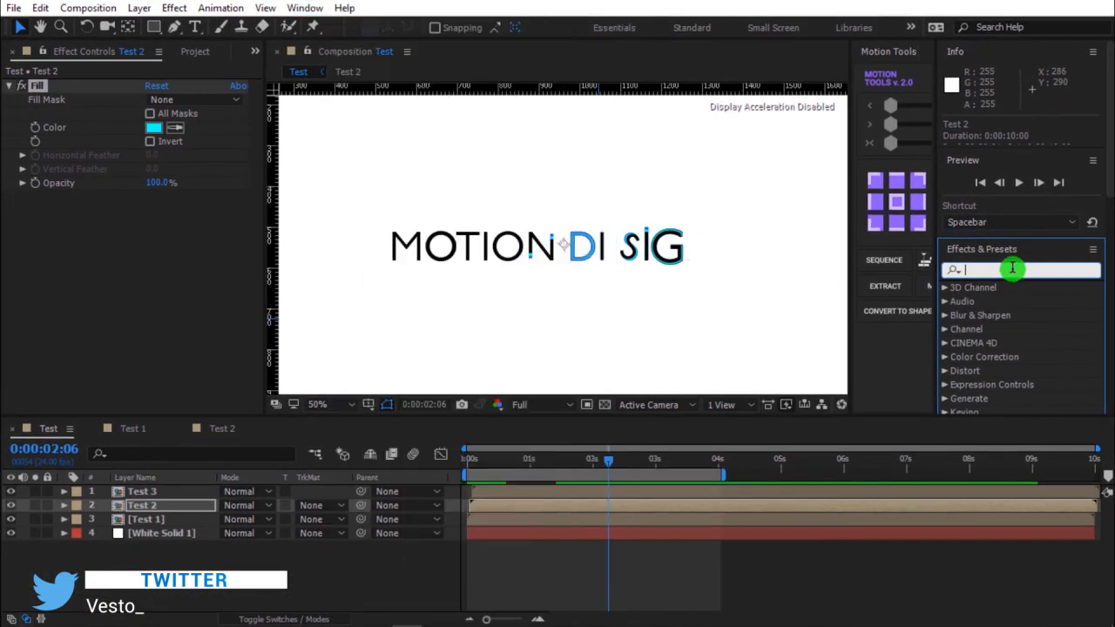
type("fill")
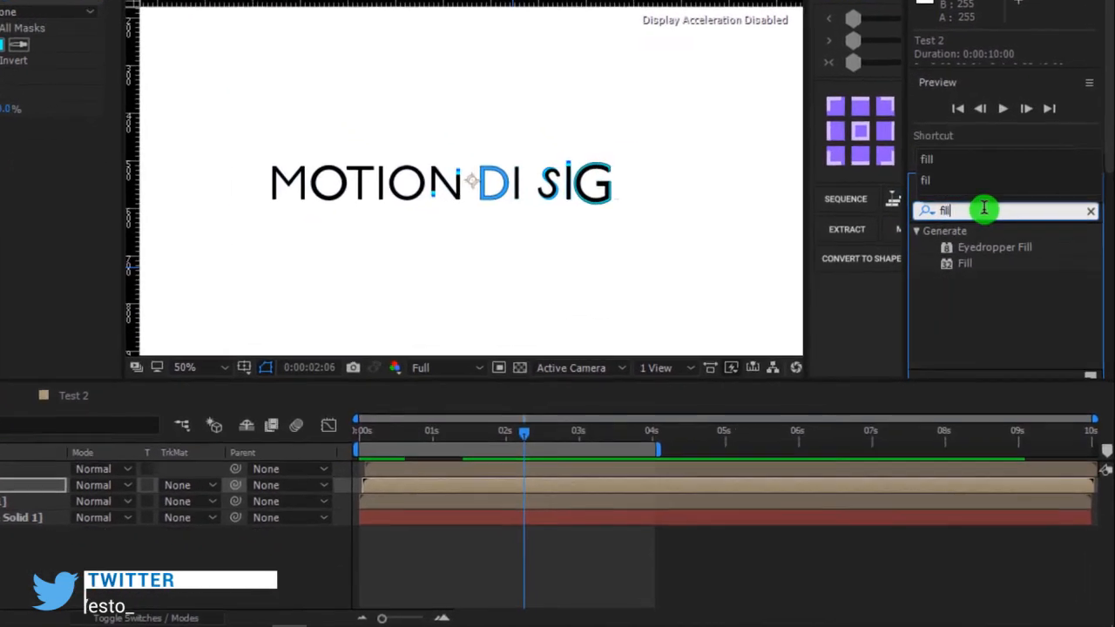
left_click_drag(974, 247, 416, 486)
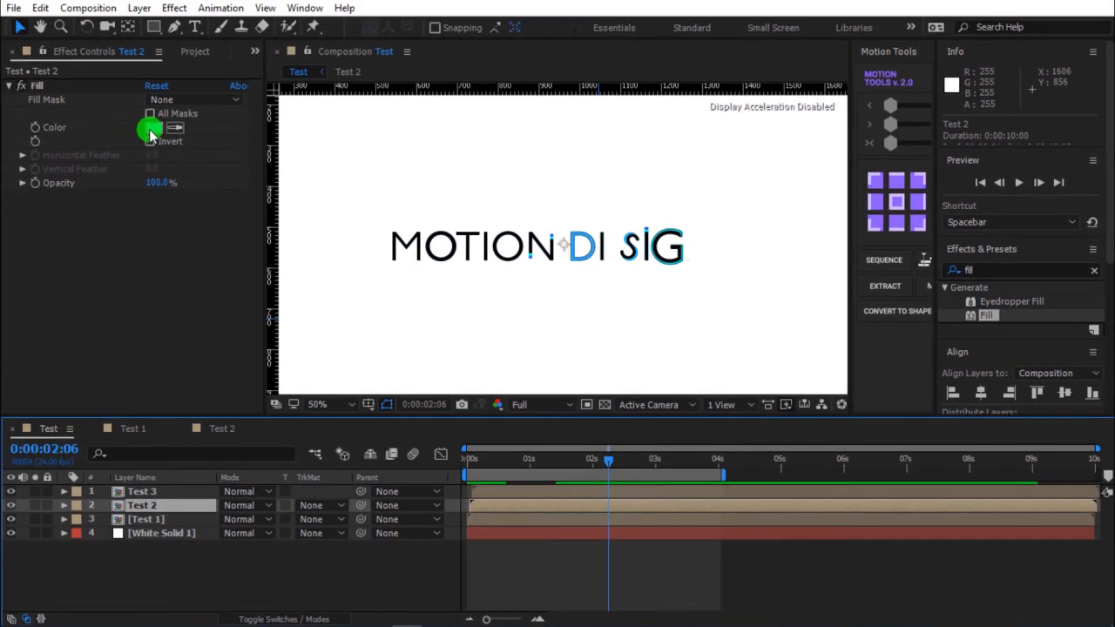
Open the Fill color of Test 2 to look at other shades, and select Test 1 to inspect its Fill.
left_click(151, 129)
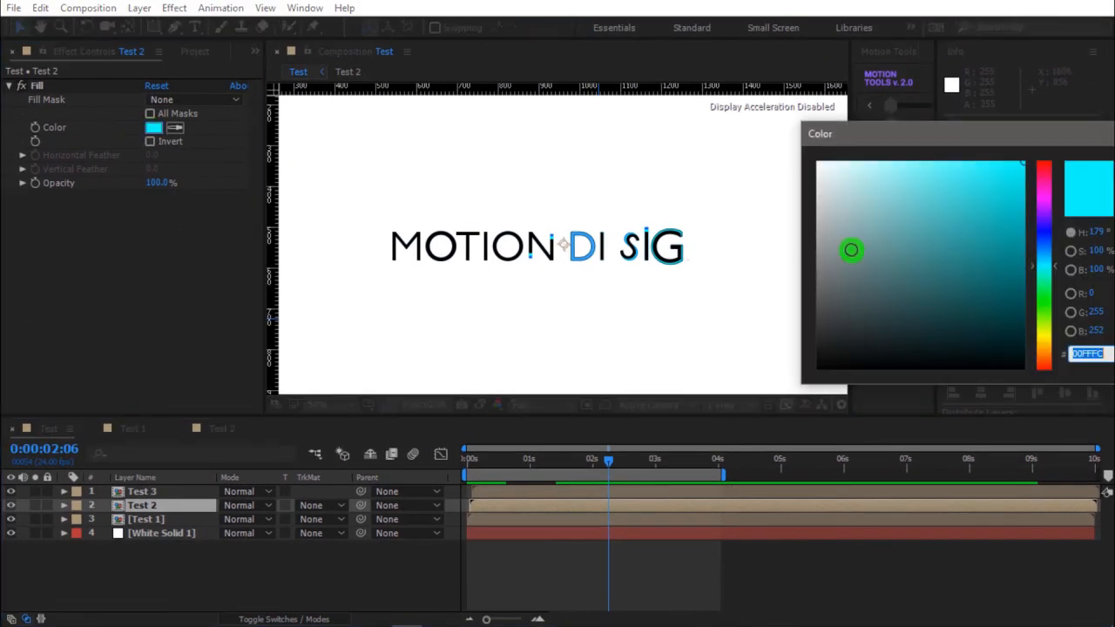
left_click(854, 241)
left_click_drag(860, 213, 934, 241)
left_click(1054, 187)
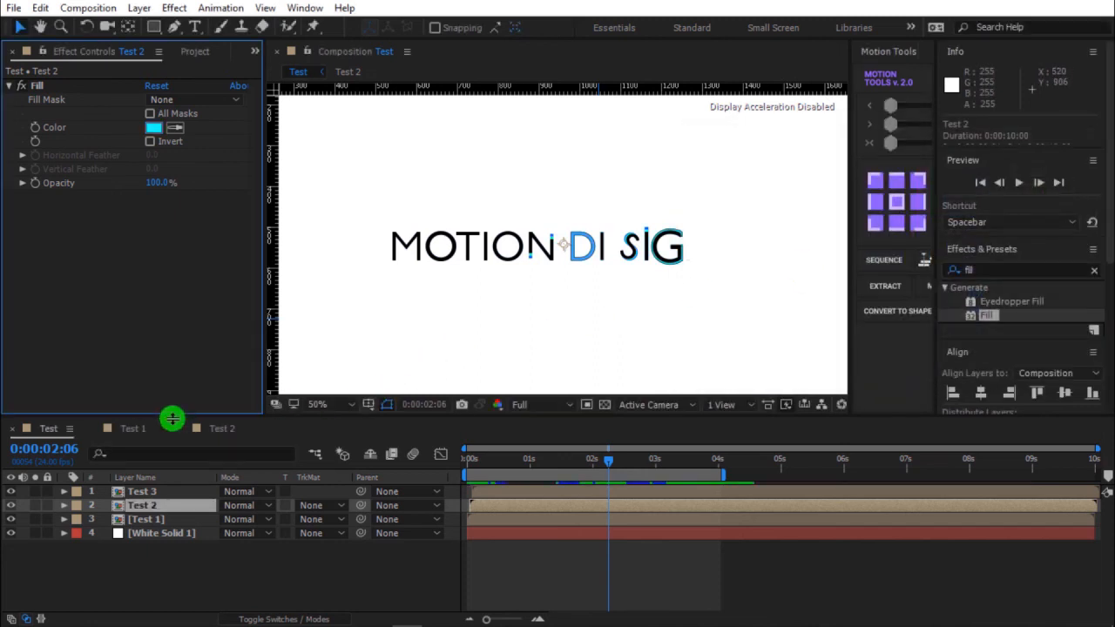
left_click(151, 520)
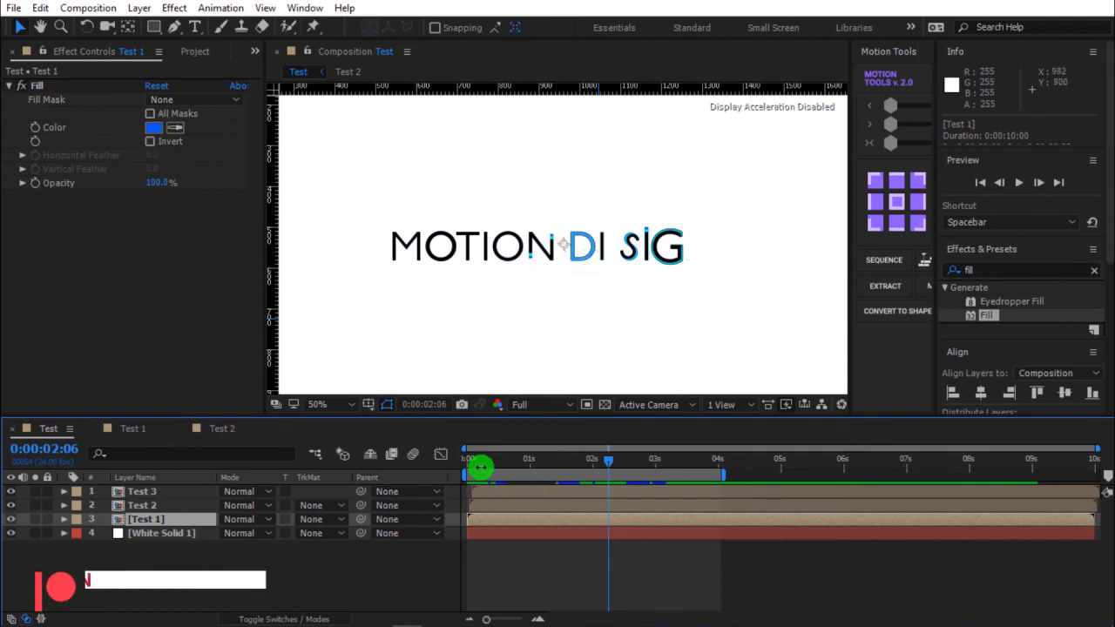
Step from 0:00:00:00 to 0:00:00:02 to compare the start offsets of the Test 1, Test 2 and Test 3 layers.
left_click_drag(481, 468, 463, 465)
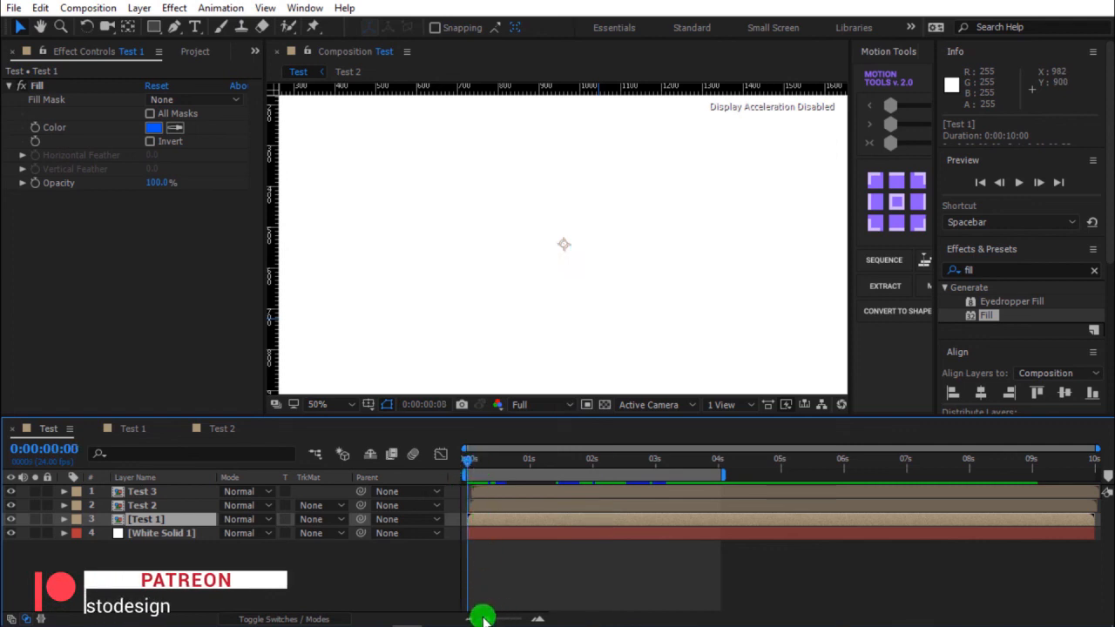
left_click_drag(483, 616, 510, 620)
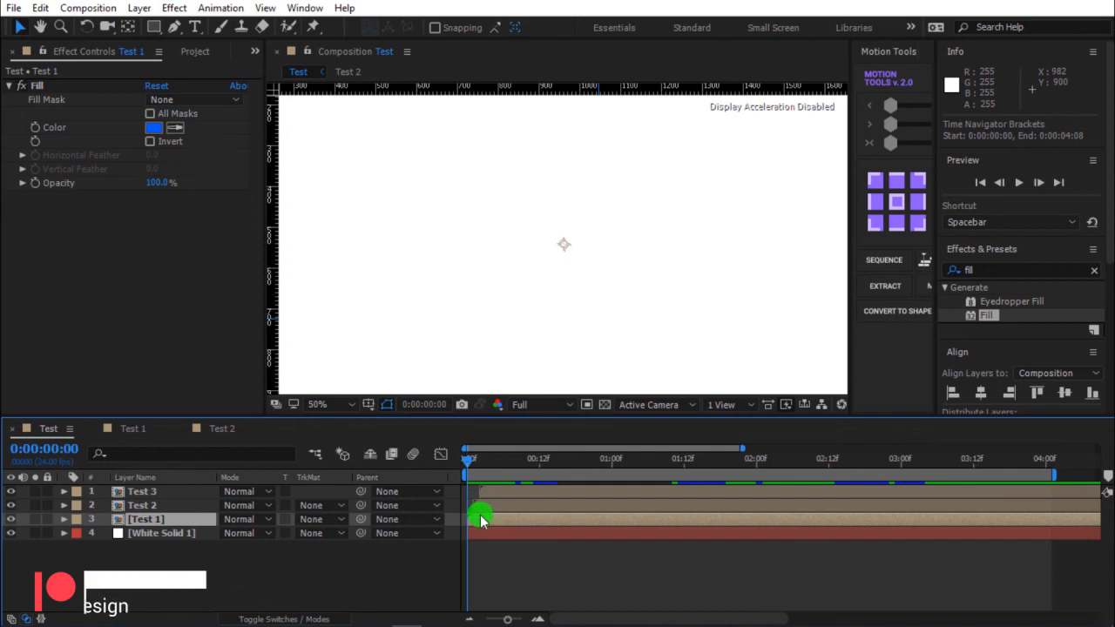
key("Page_Down")
left_click(484, 503)
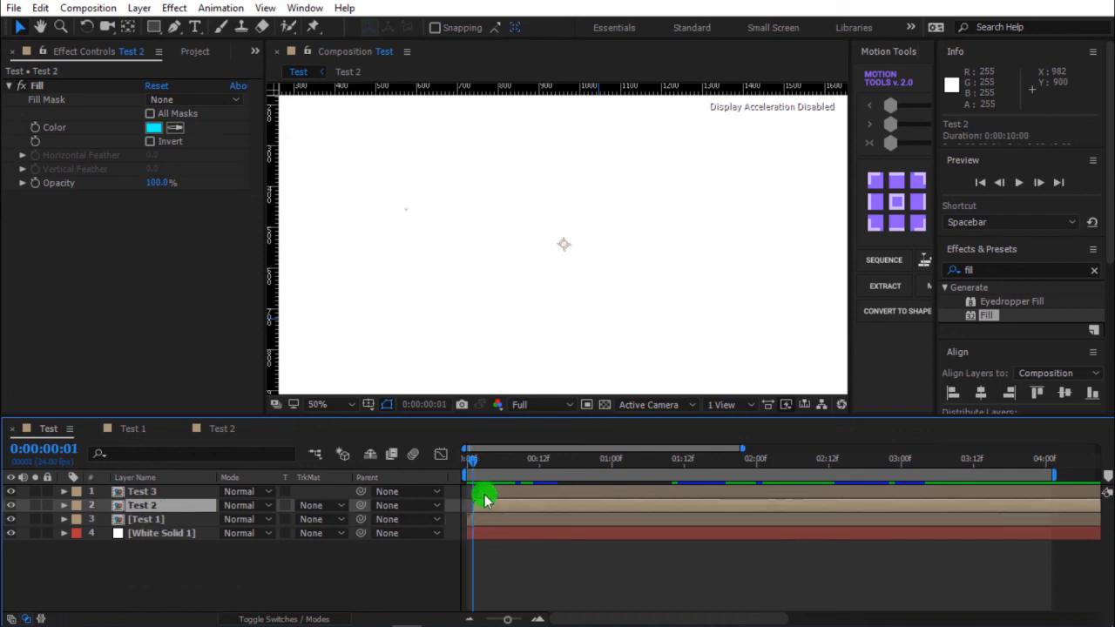
left_click(485, 494)
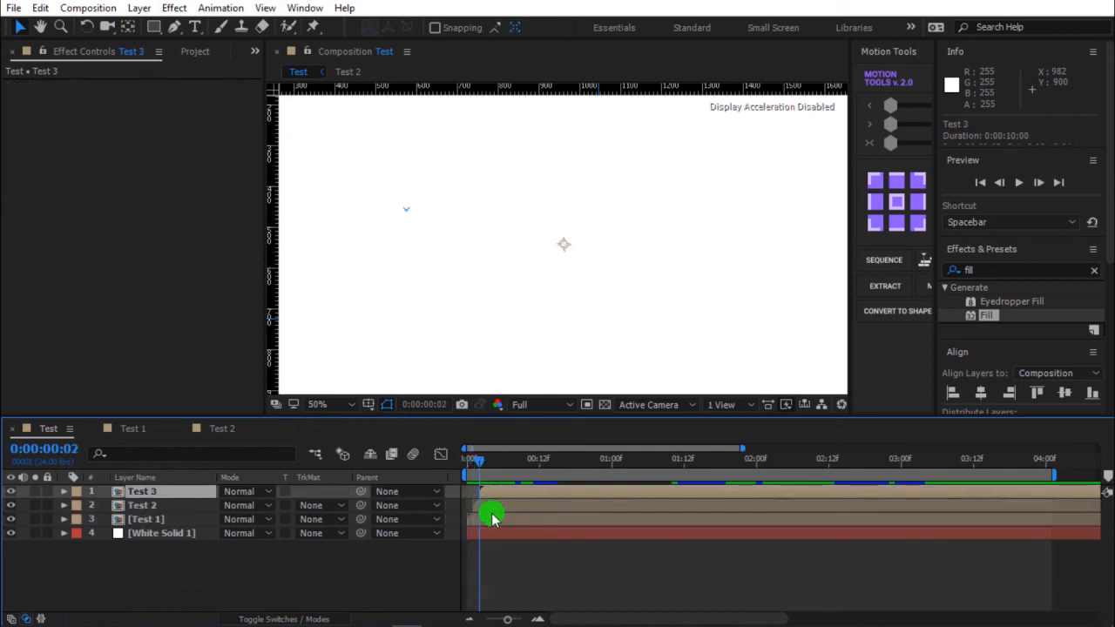
left_click(499, 565)
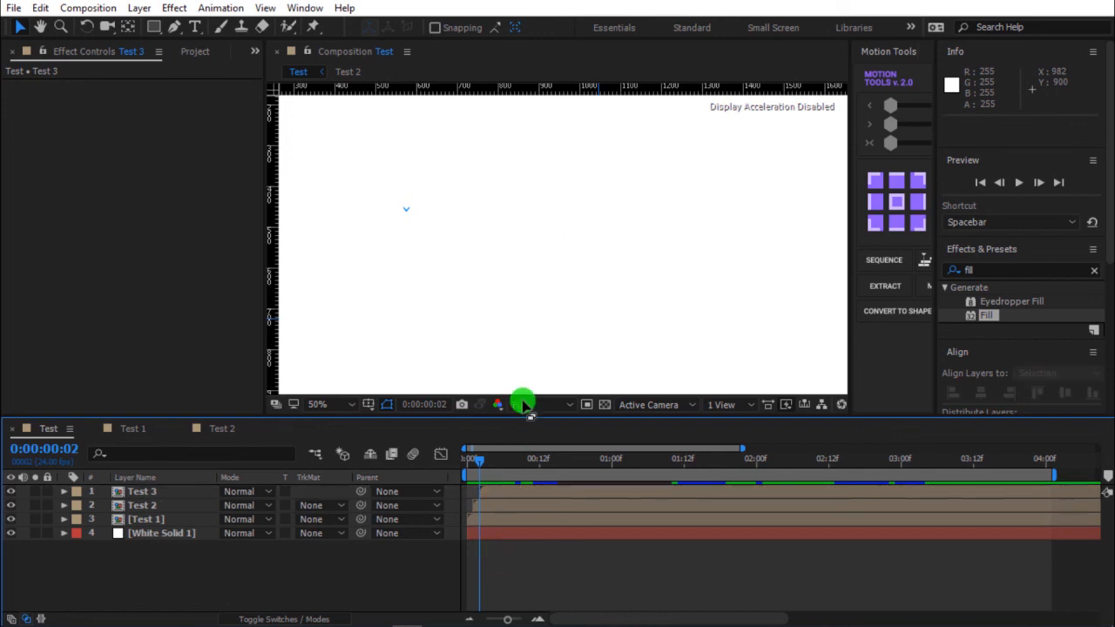
Play the finished Test composition from 0:00:00:00 with the whole frame in view.
scroll(536, 307, "down", 2)
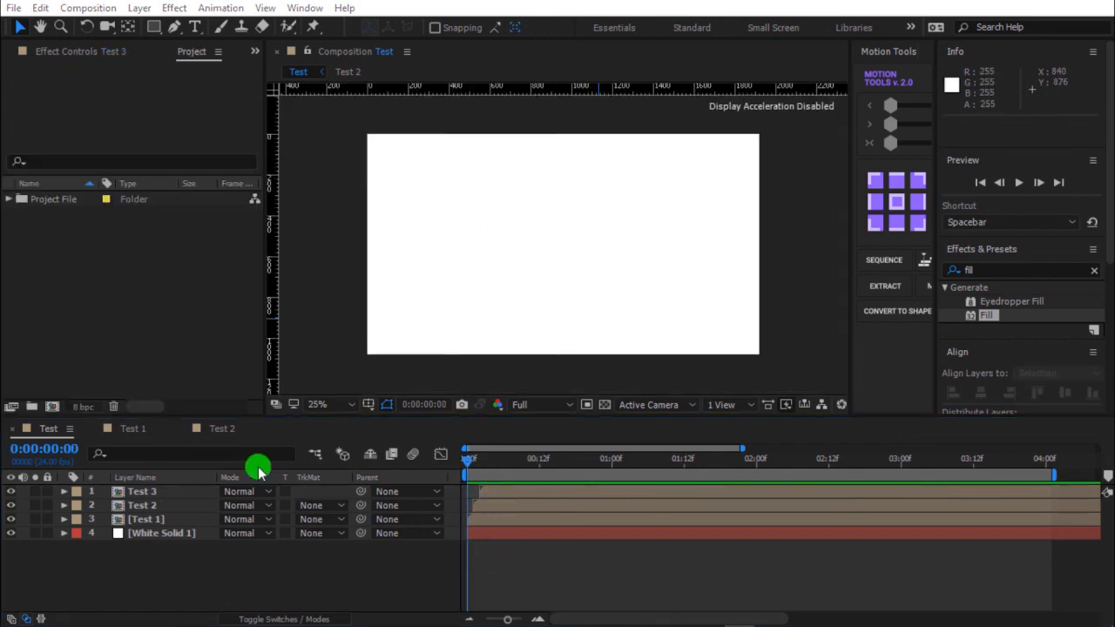
left_click(259, 471)
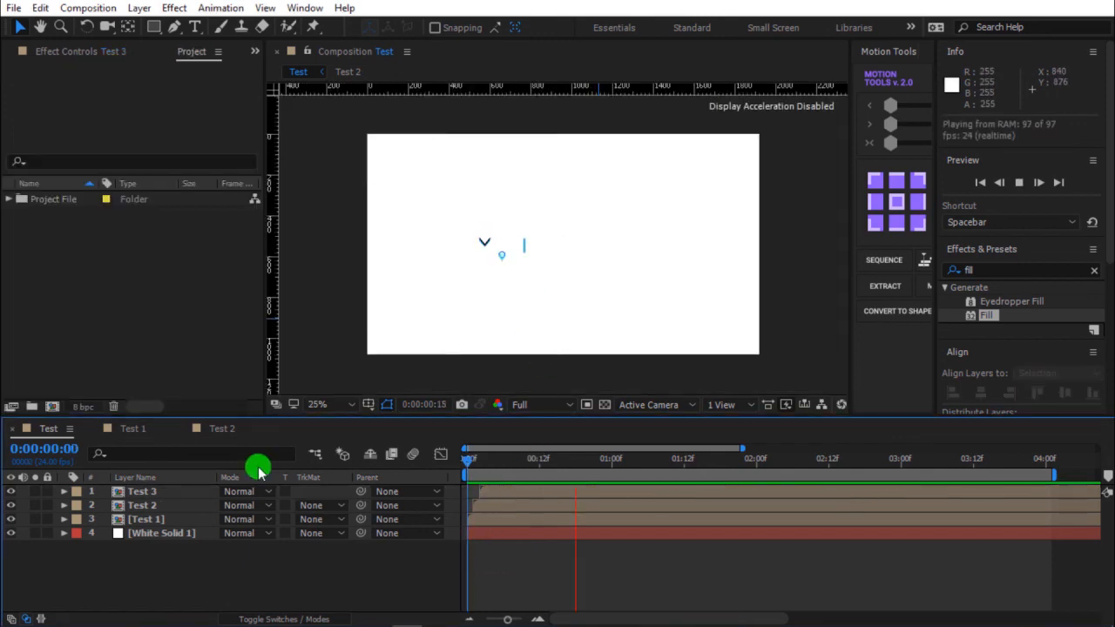